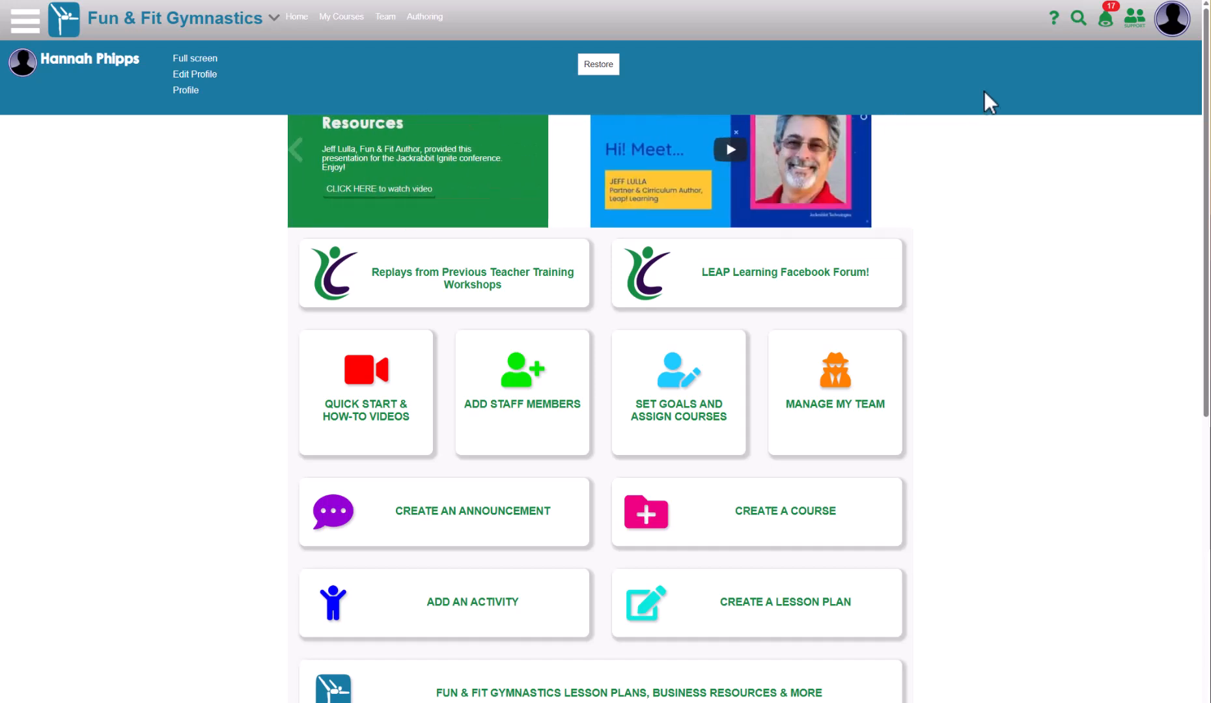
Close the profile pane and open the Authoring page with its course list.
click(1092, 263)
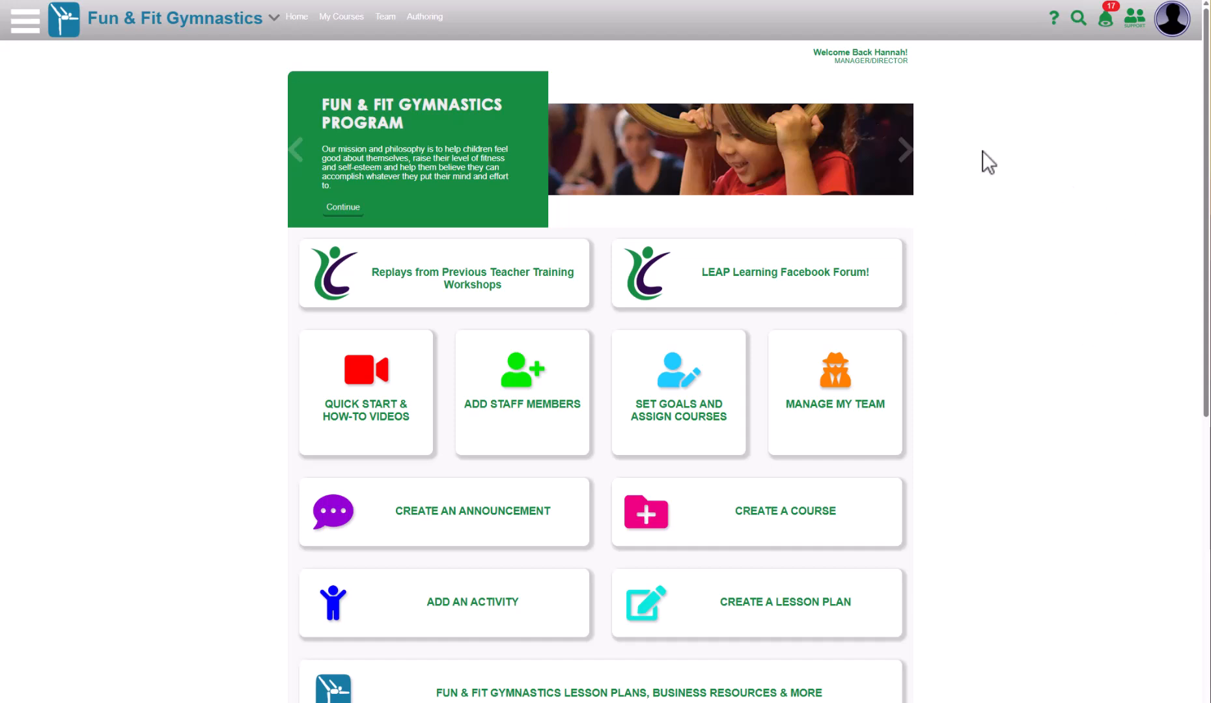
mouse_move(347, 16)
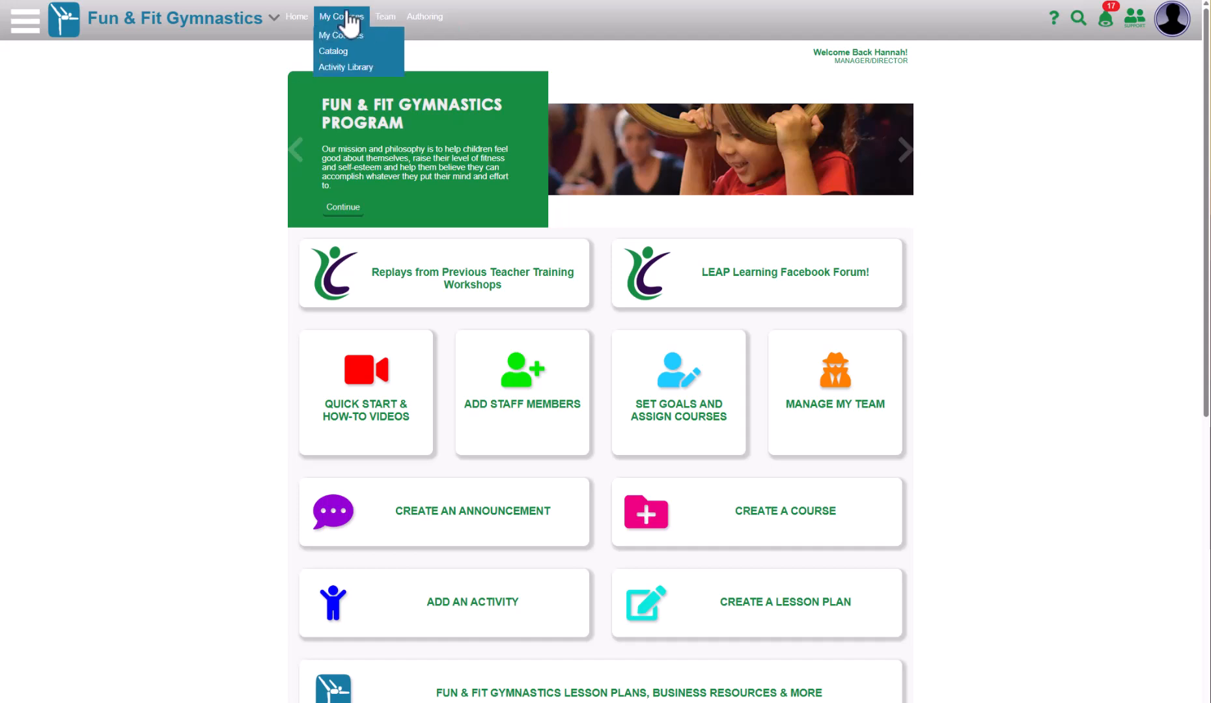
click(421, 17)
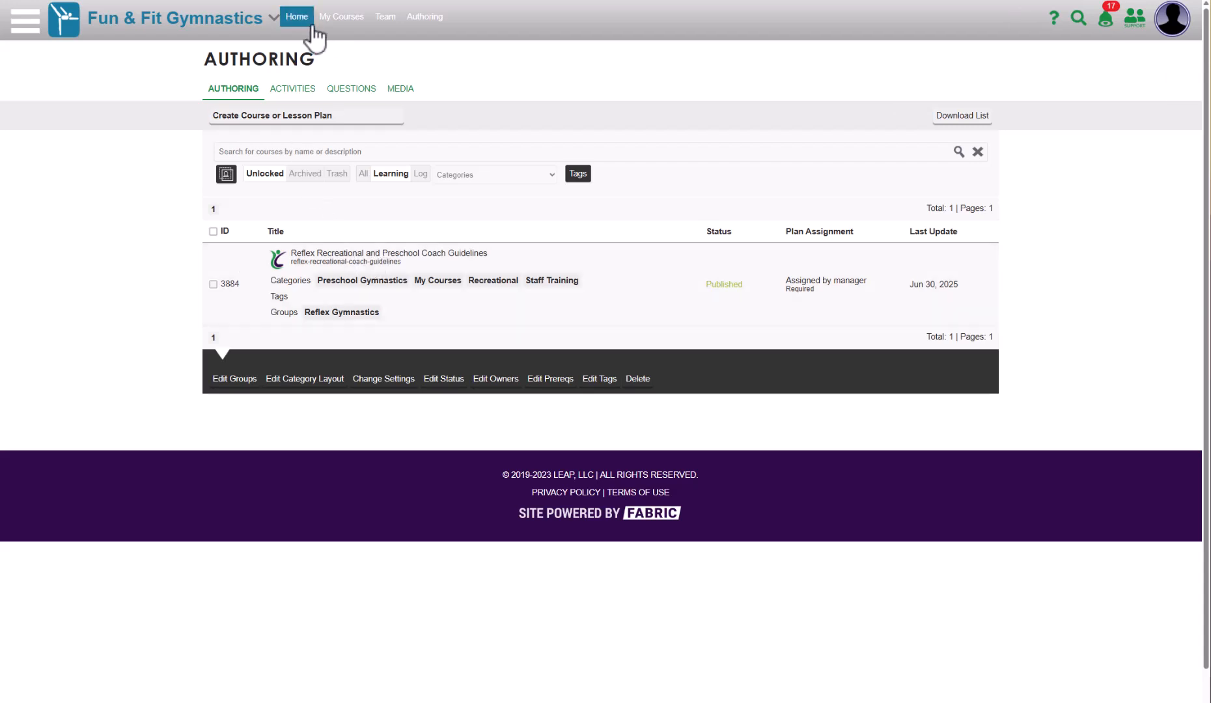
Open the Fun & Fit Gymnastics: Girls - Level 1 Course from the My Courses learning plan.
mouse_move(341, 16)
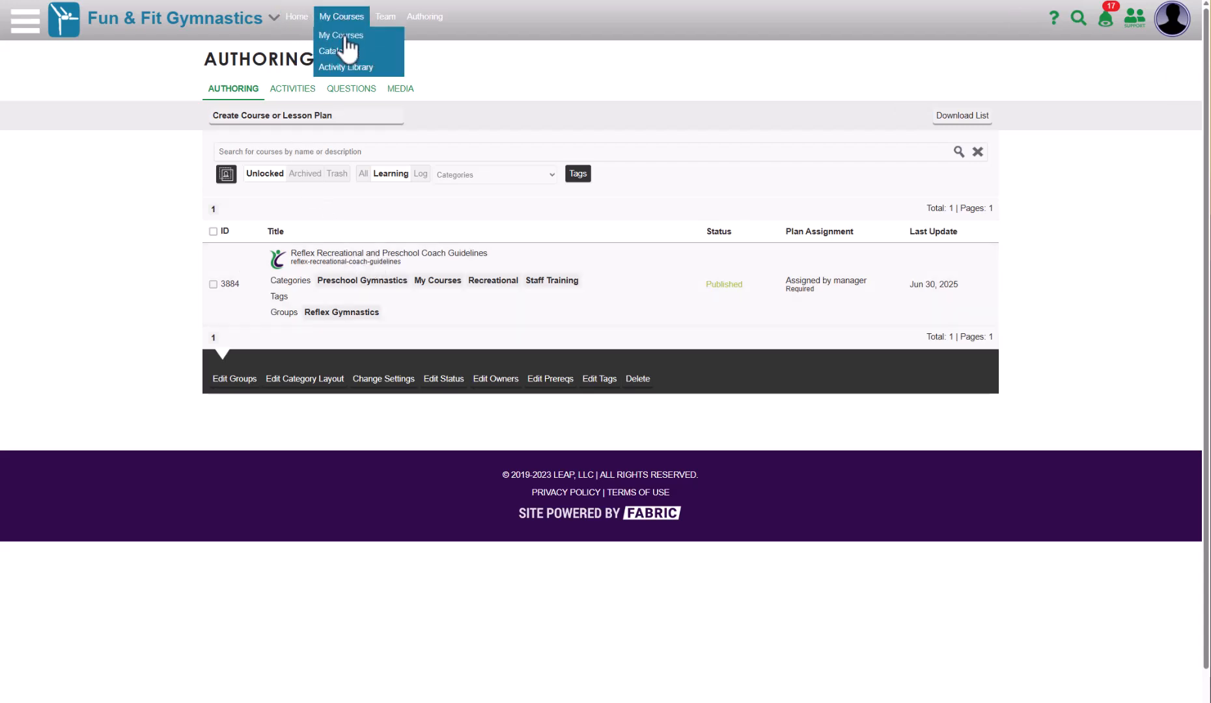
click(345, 37)
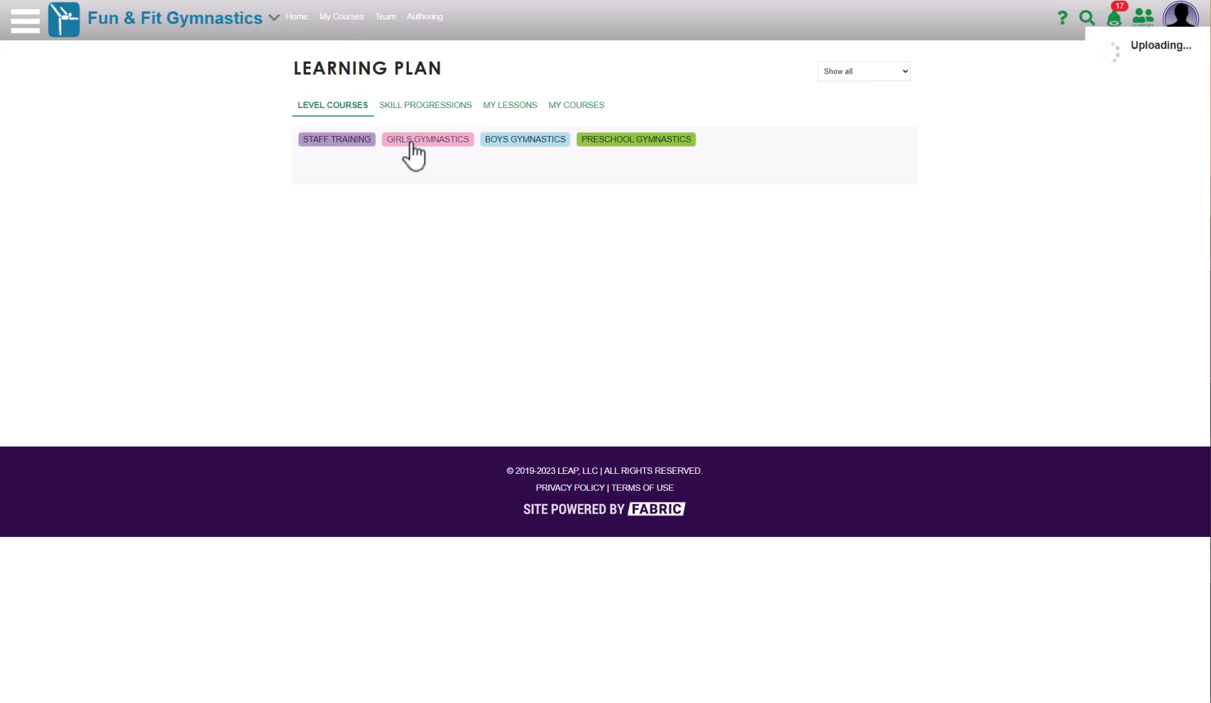
mouse_move(420, 185)
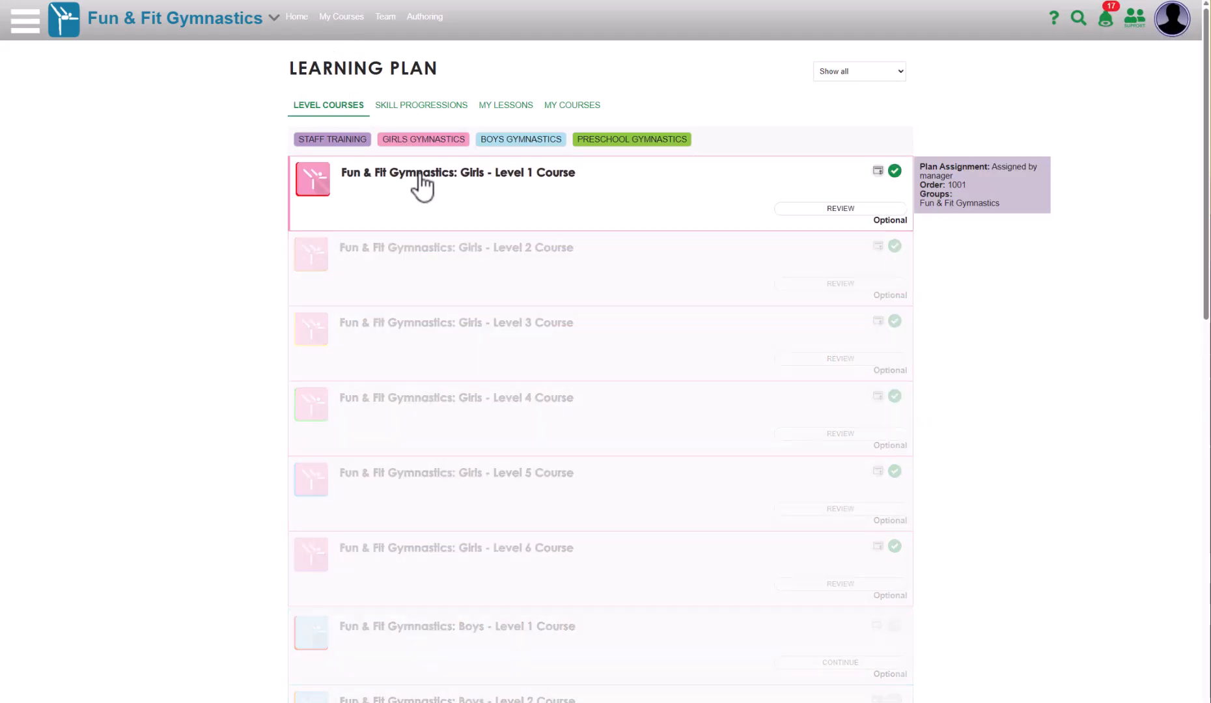
click(424, 184)
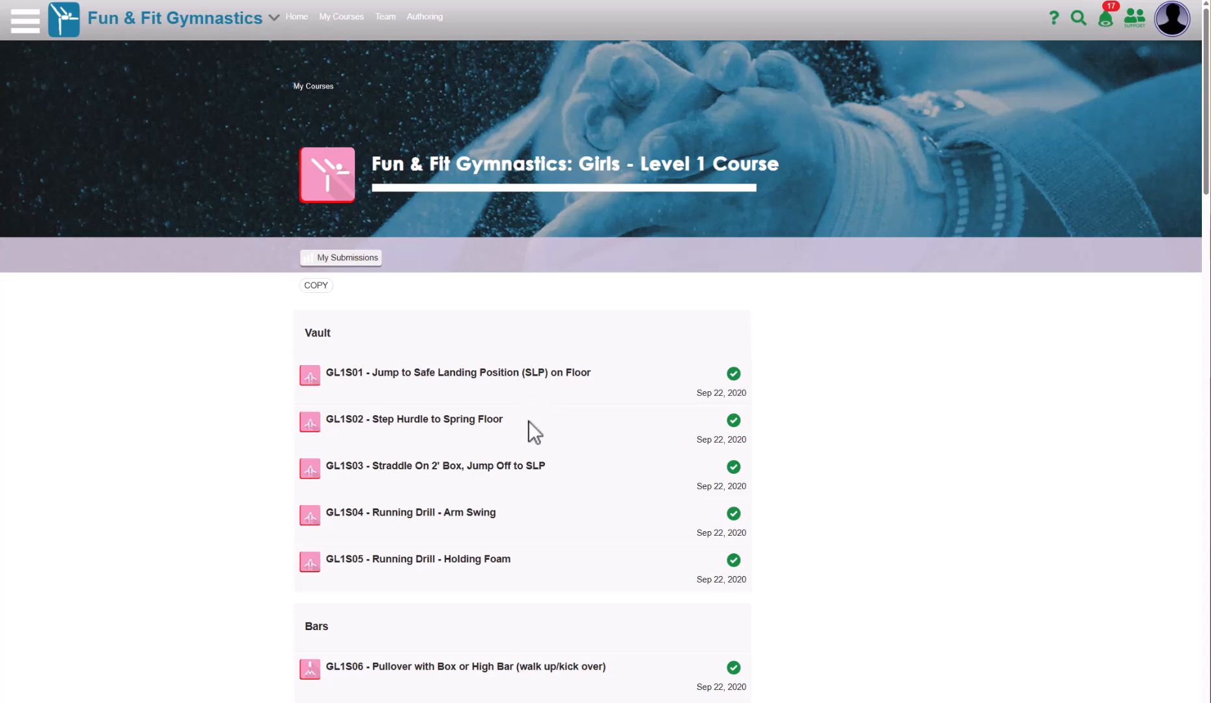
Look through the Girls - Level 1 Course outline and make an editable copy of the course.
scroll(576, 411, down, 15)
scroll(516, 416, up, 10)
scroll(508, 425, up, 10)
click(315, 285)
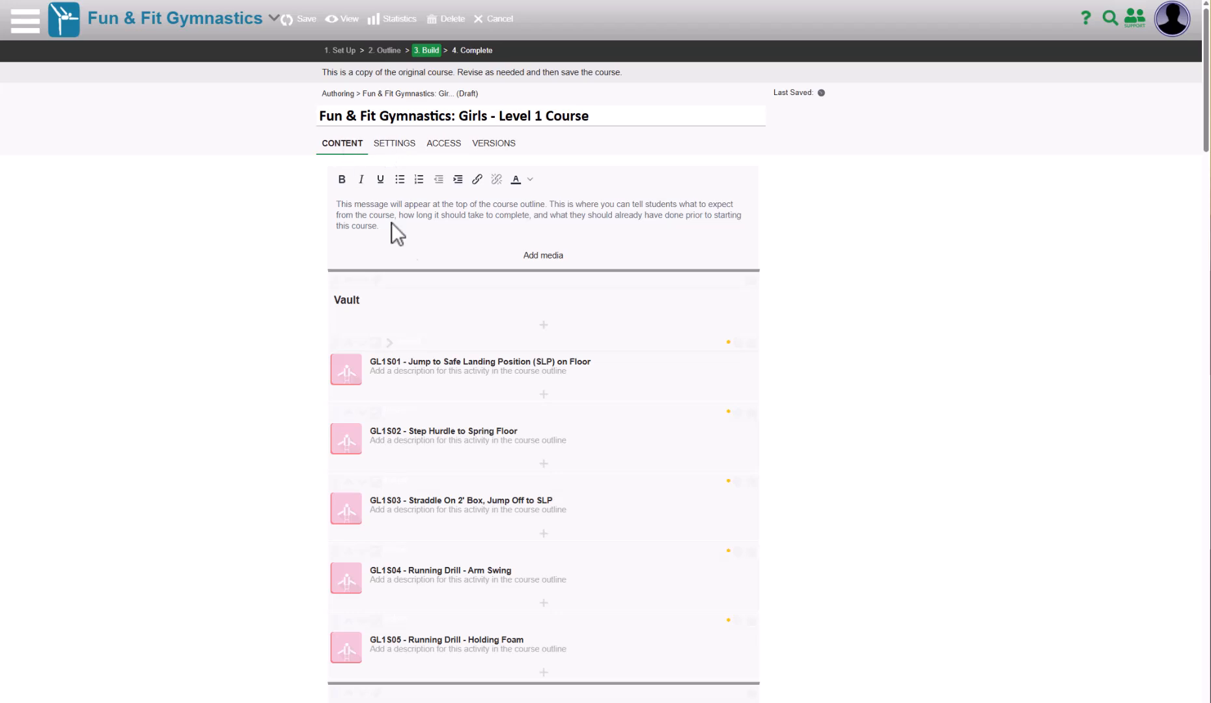
Duplicate the locked GL1S01 - Jump to Safe Landing Position (SLP) on Floor activity in the Vault section.
scroll(495, 413, down, 9)
scroll(487, 424, down, 3)
scroll(485, 429, up, 11)
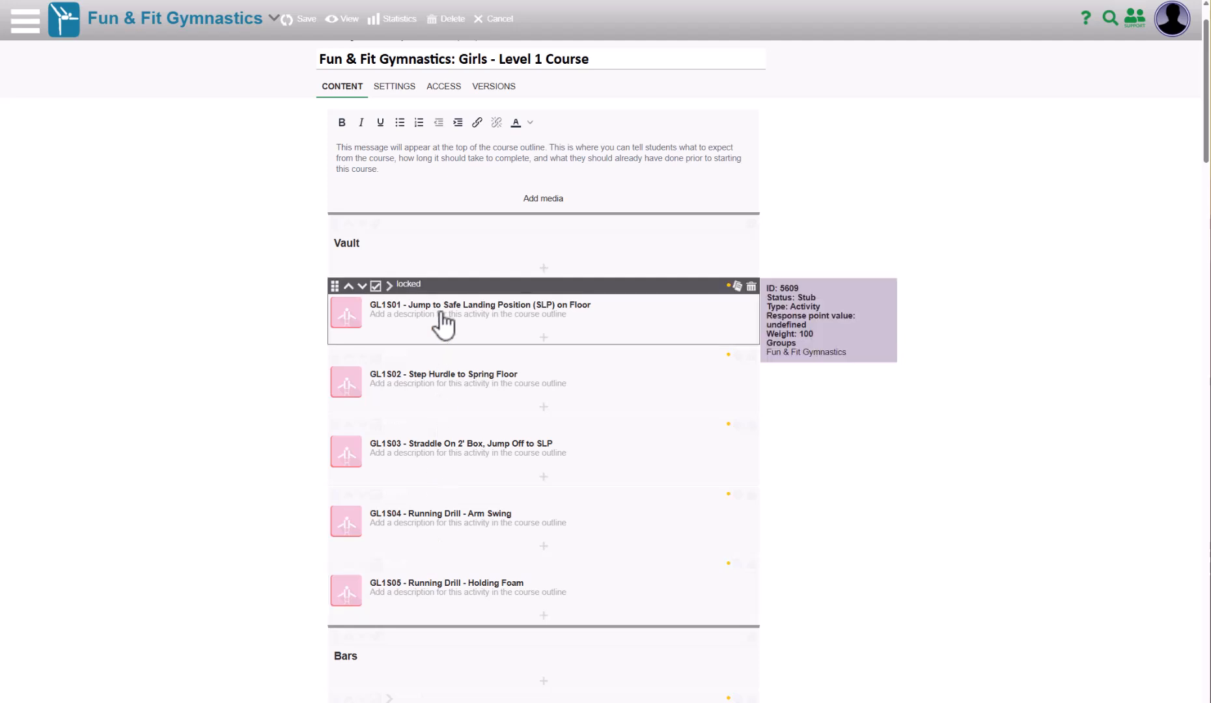
click(737, 287)
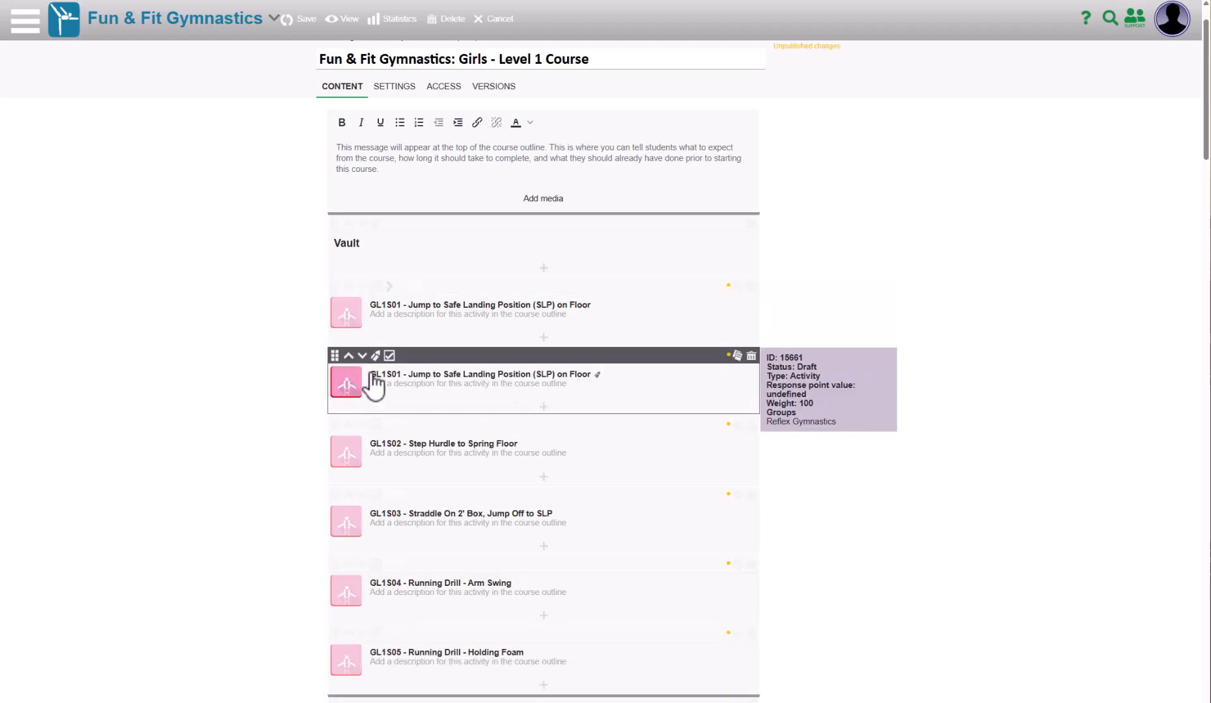
Review the content of the duplicated GL1S01 activity and remove the locked original from the Vault section.
click(355, 390)
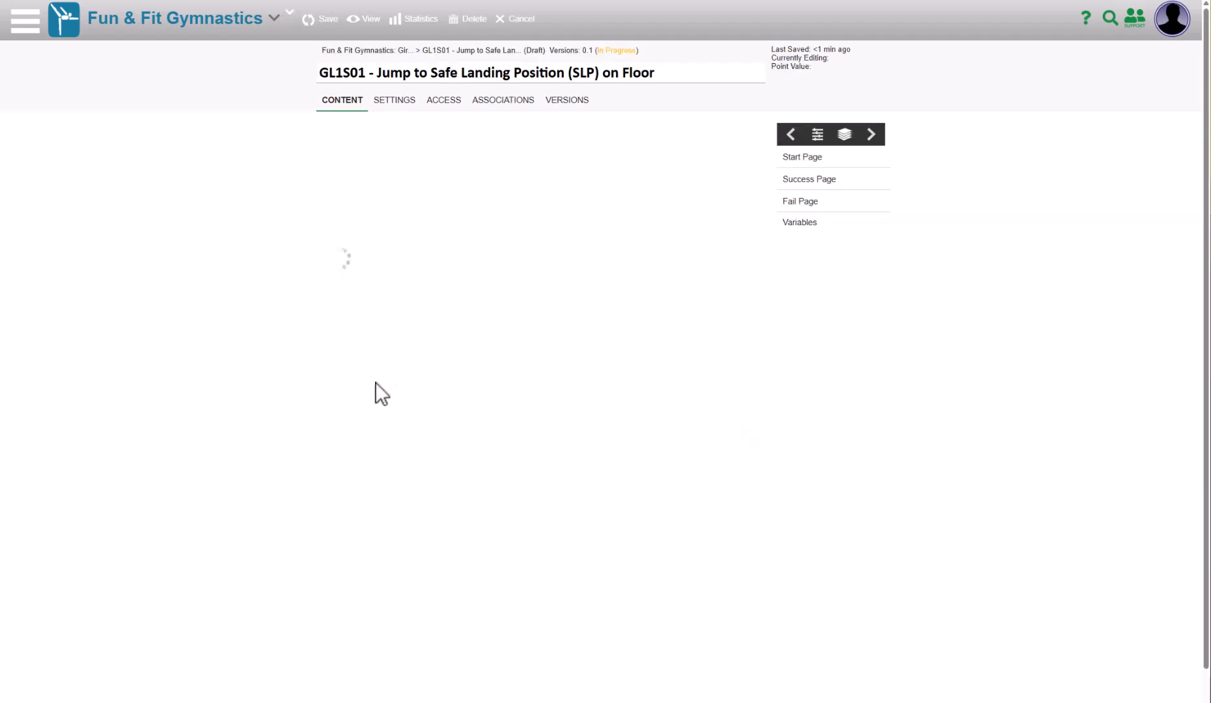
scroll(729, 443, down, 6)
scroll(710, 482, down, 4)
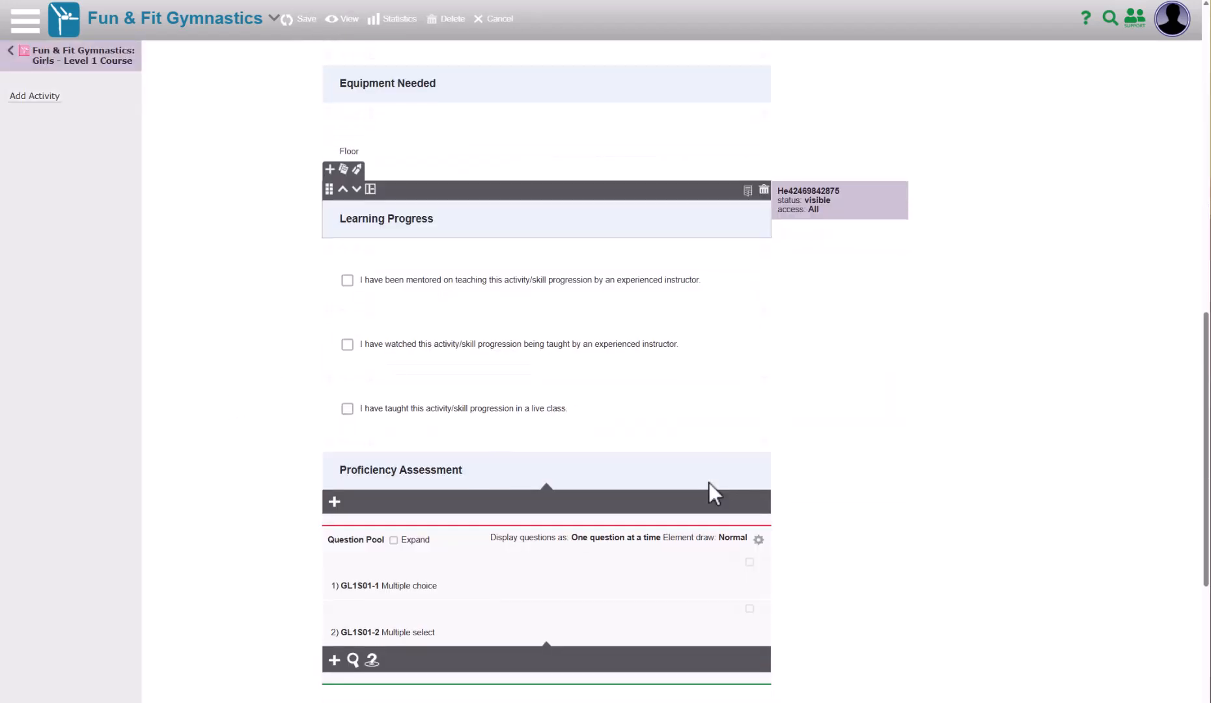
scroll(709, 483, up, 12)
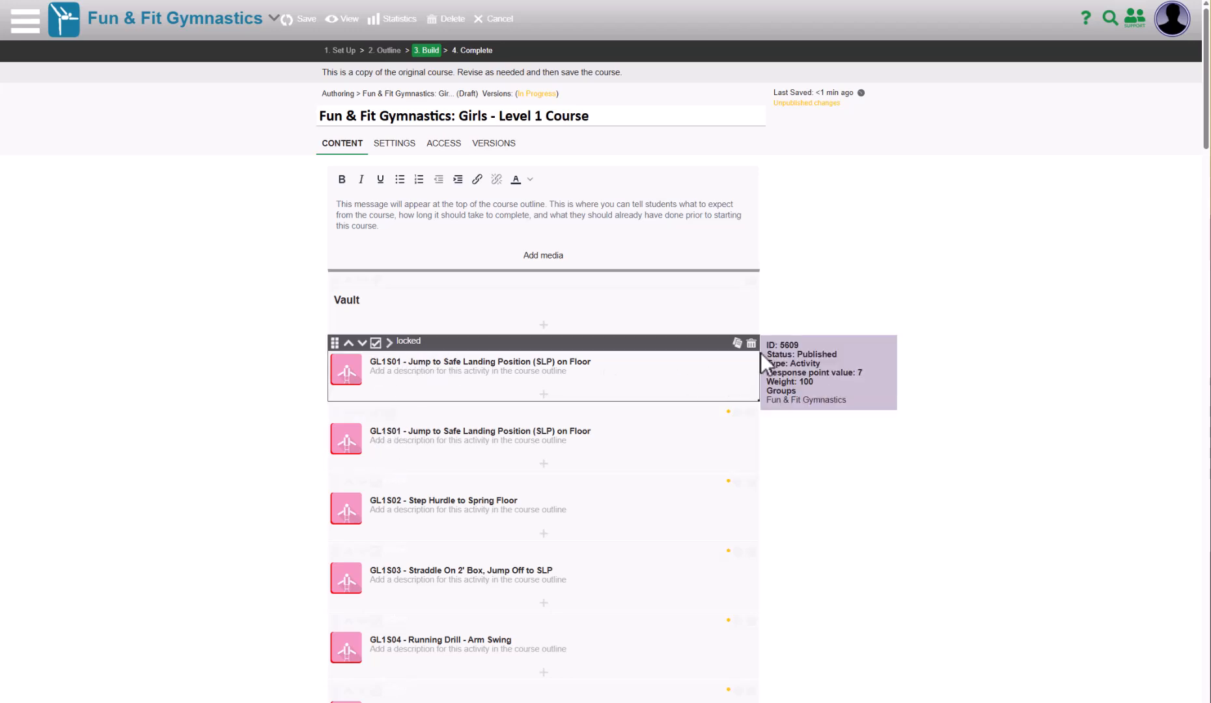
click(752, 344)
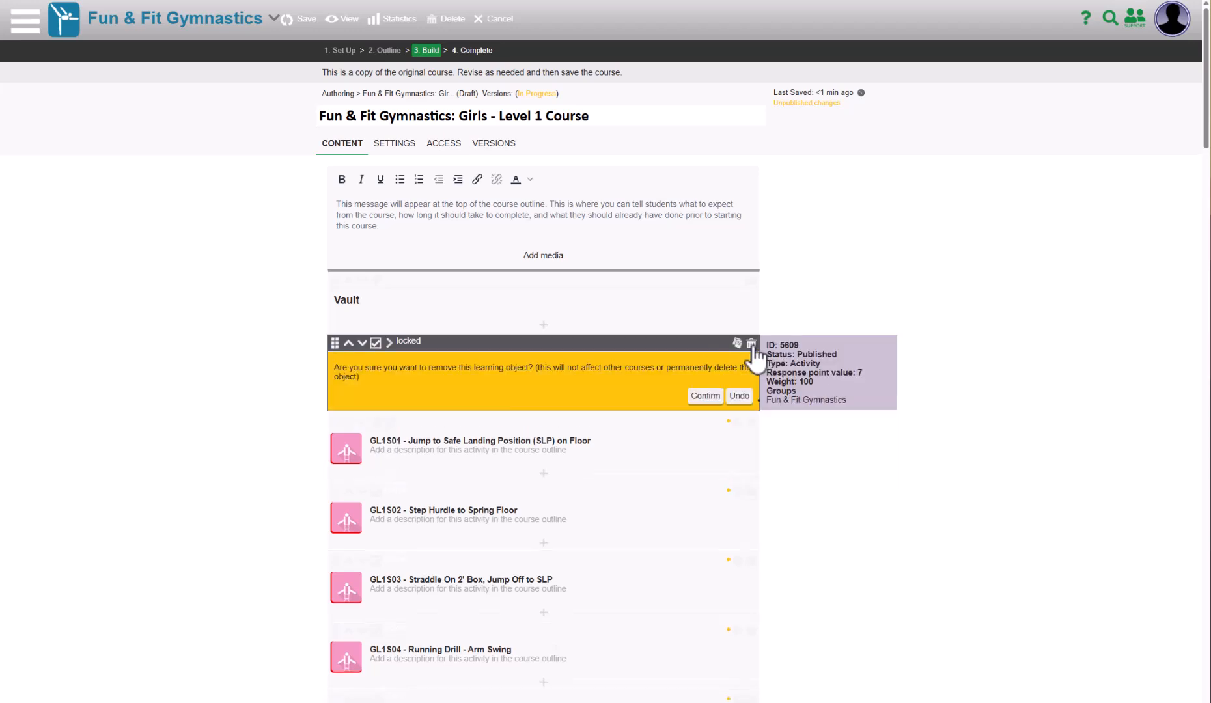
click(704, 396)
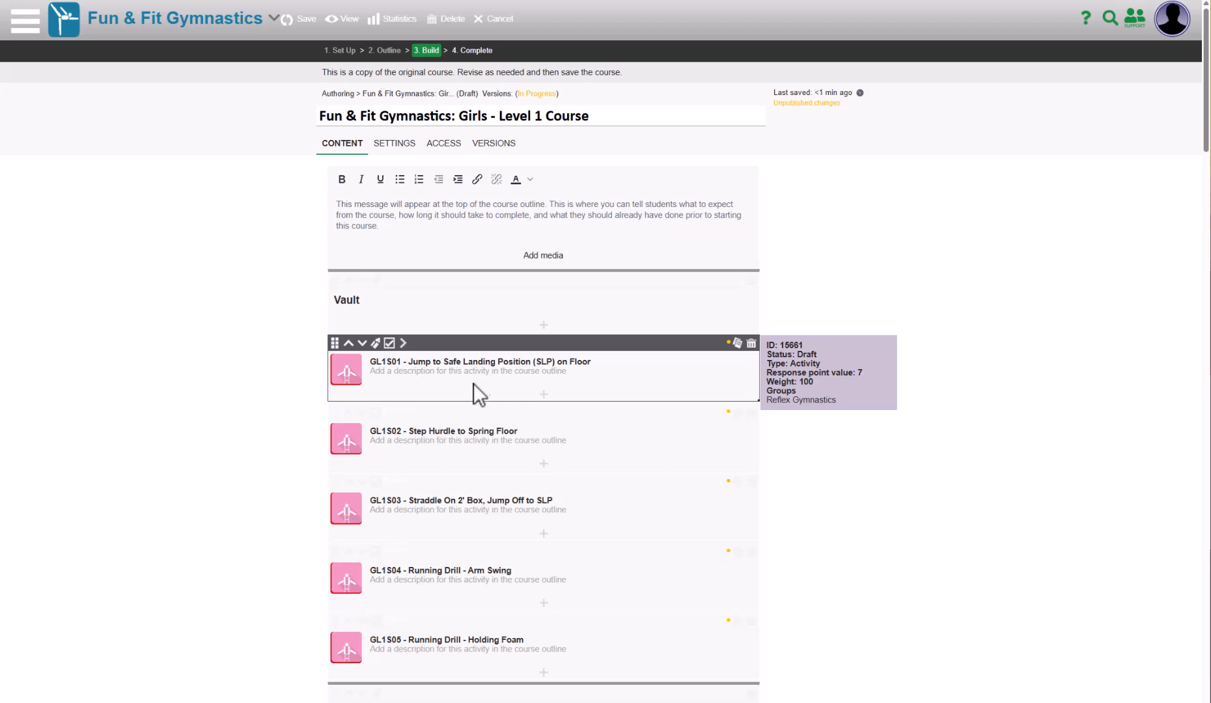
Remove the GL1S08 - Support Forward Roll to Support w/ One Jump activity from the Bars section.
scroll(476, 391, down, 4)
scroll(468, 410, up, 2)
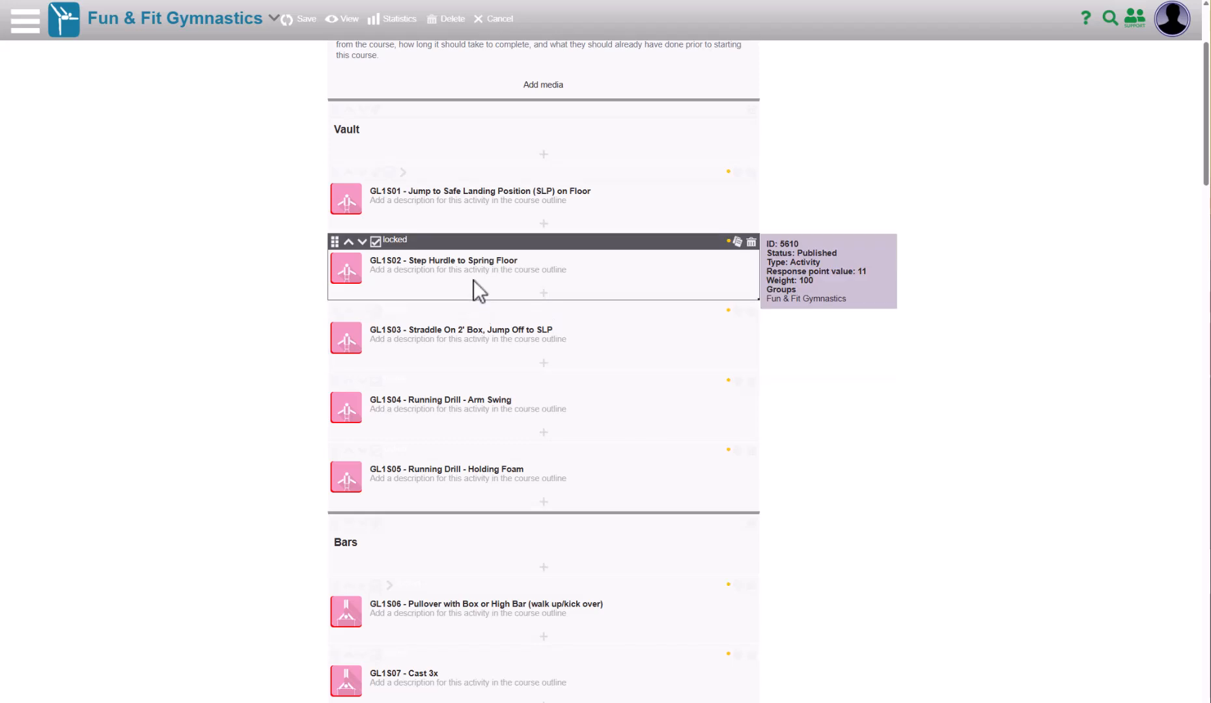
scroll(518, 439, down, 5)
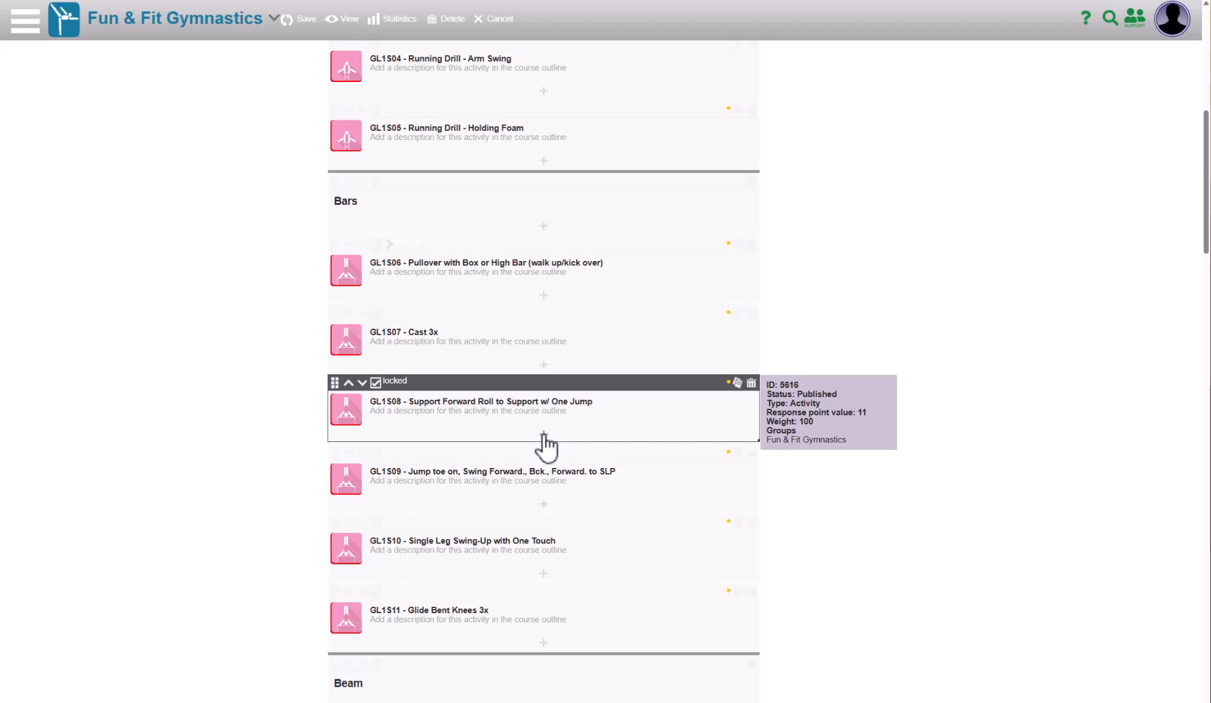
click(751, 384)
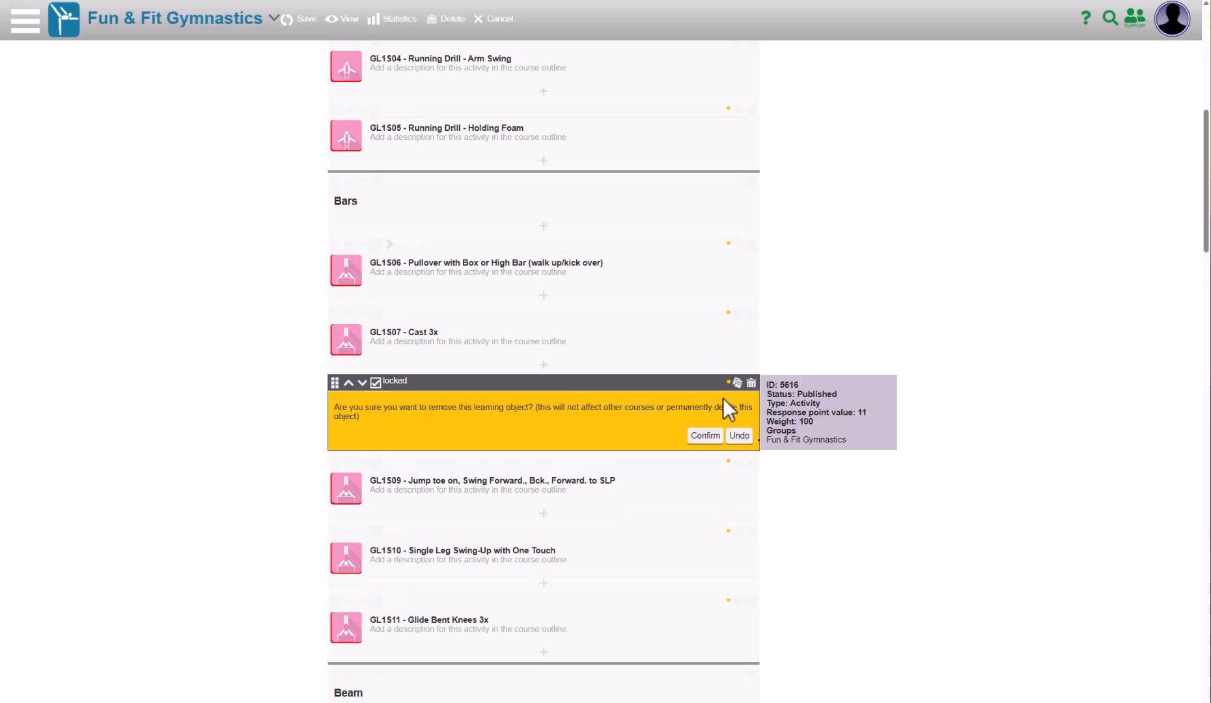
click(703, 437)
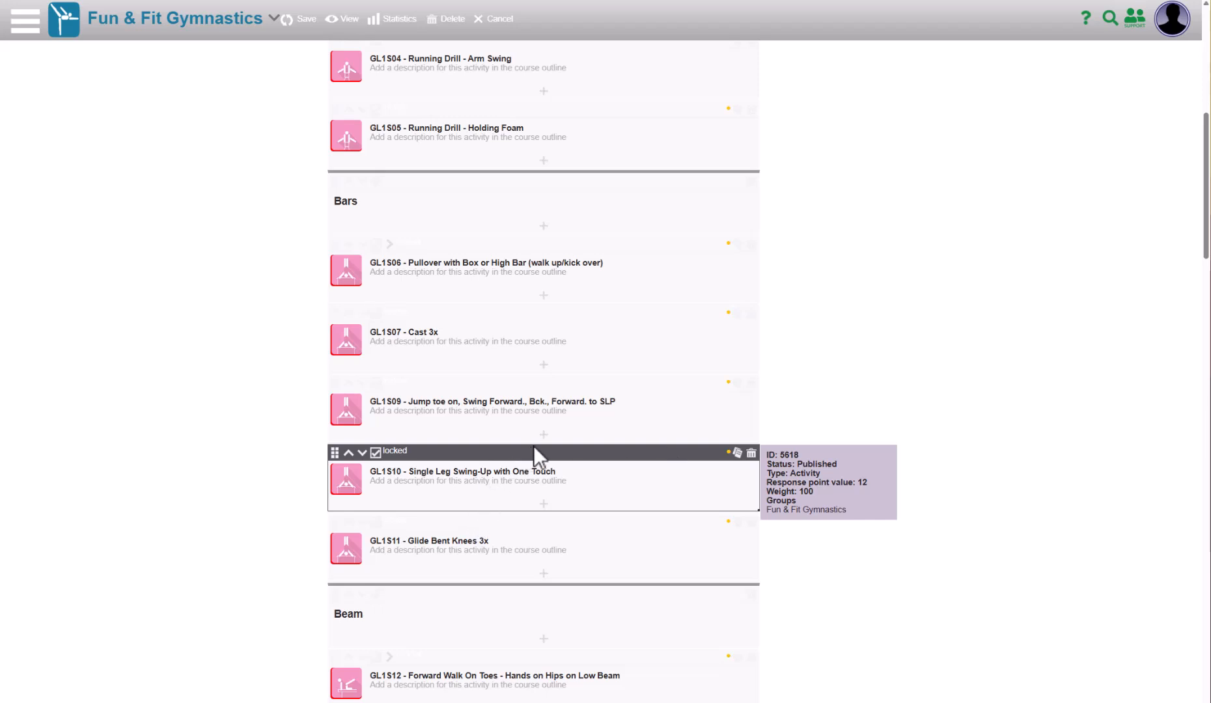
Search existing activities for "front support" and add Front Support, Forward Roll G - P01 below GL1S07 - Cast 3x.
click(543, 364)
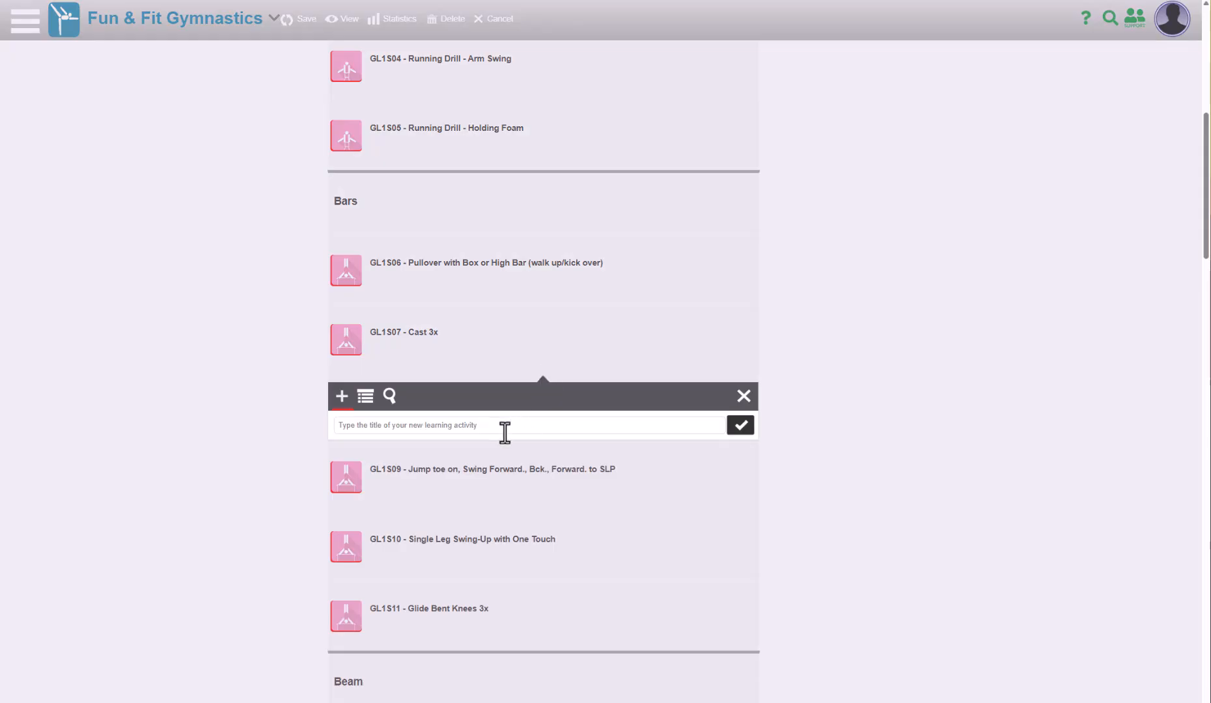
click(389, 397)
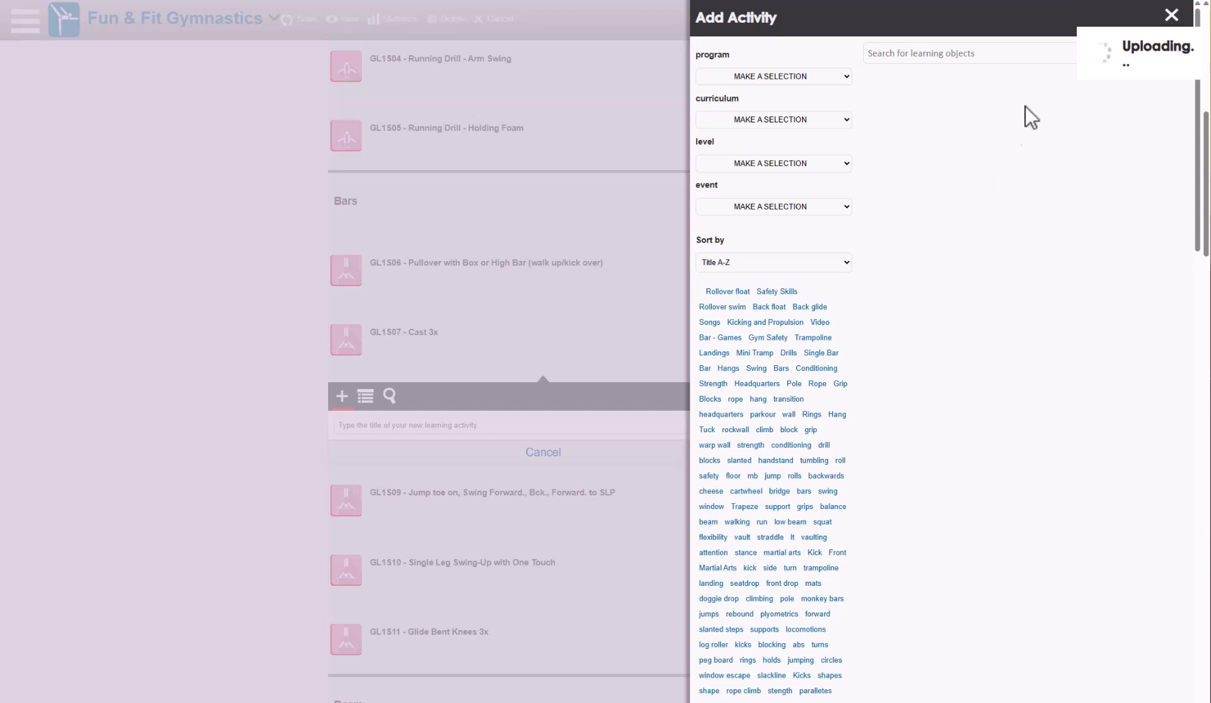
click(960, 54)
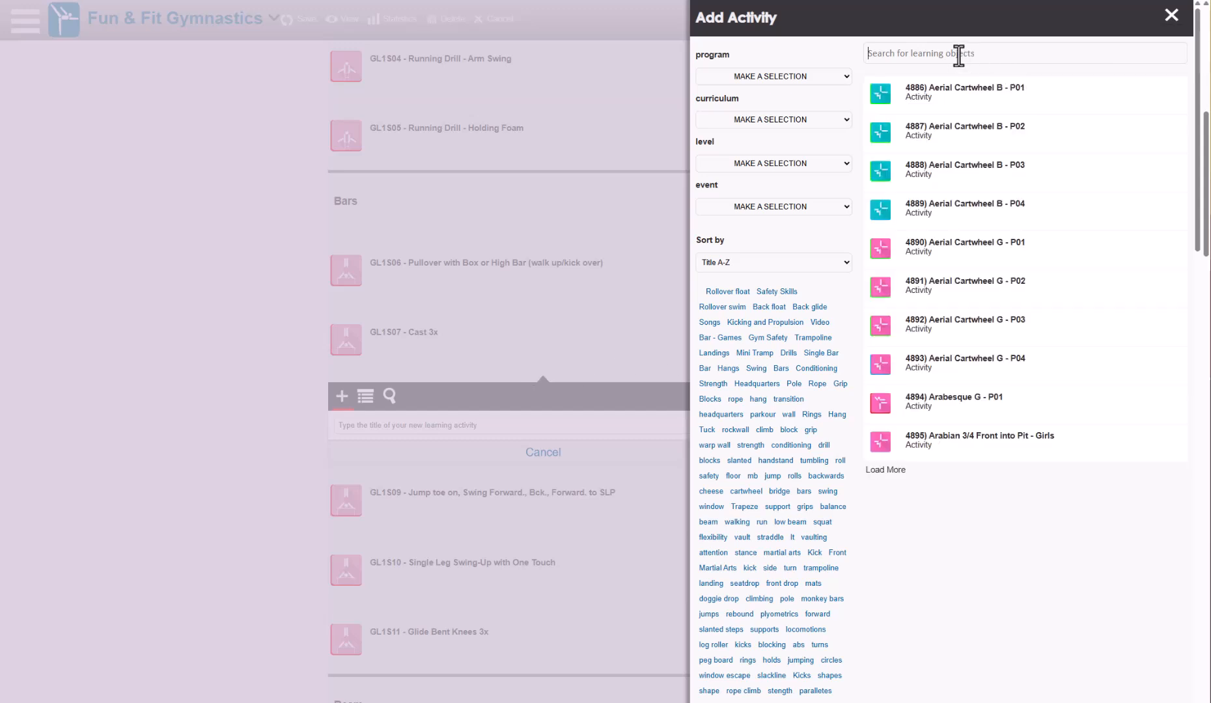
text(front support)
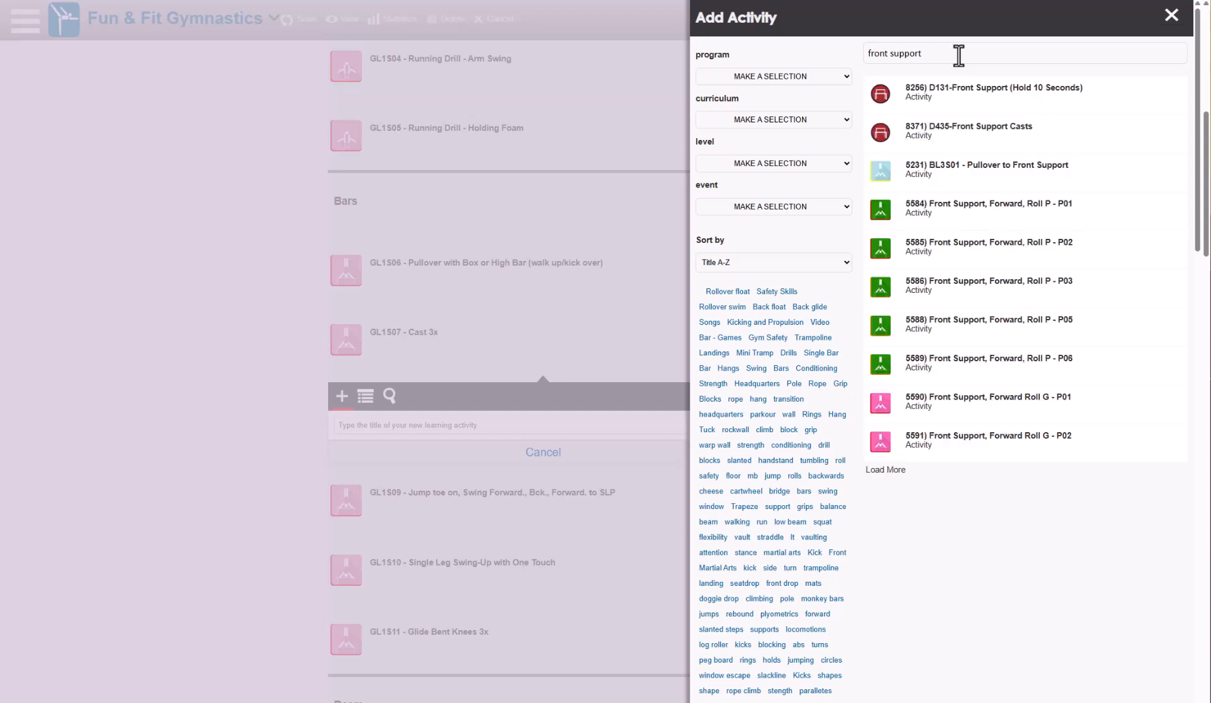
click(975, 410)
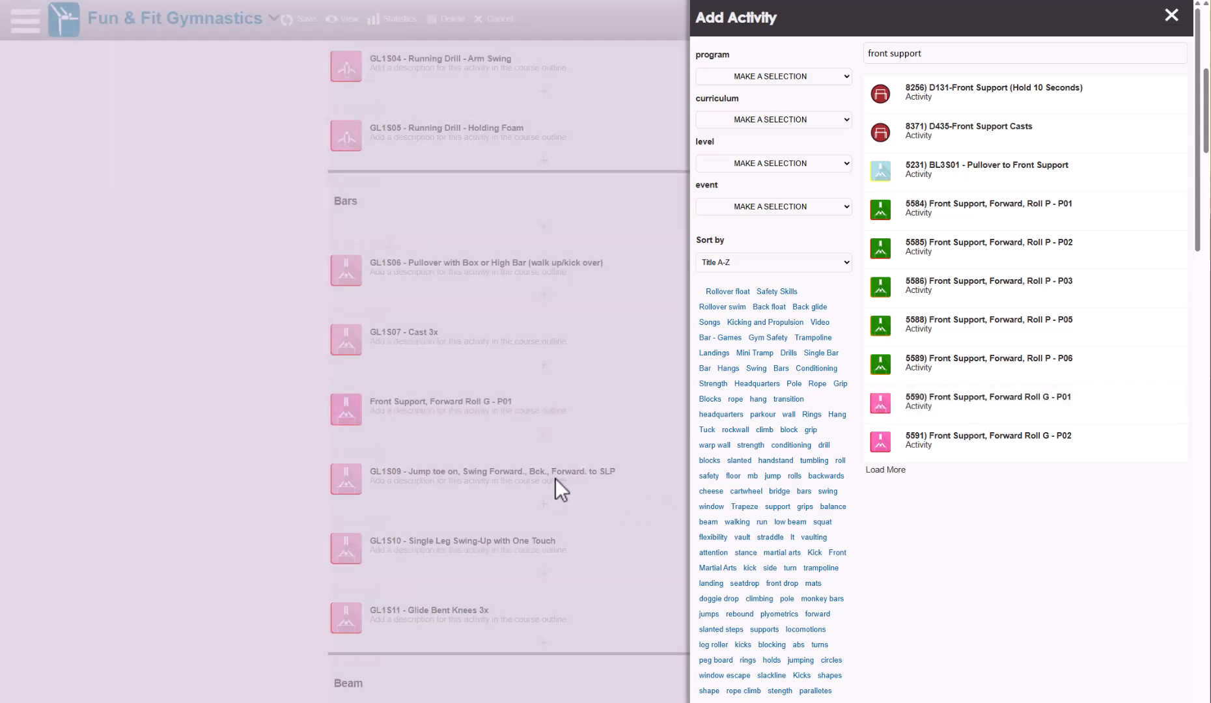
click(1170, 19)
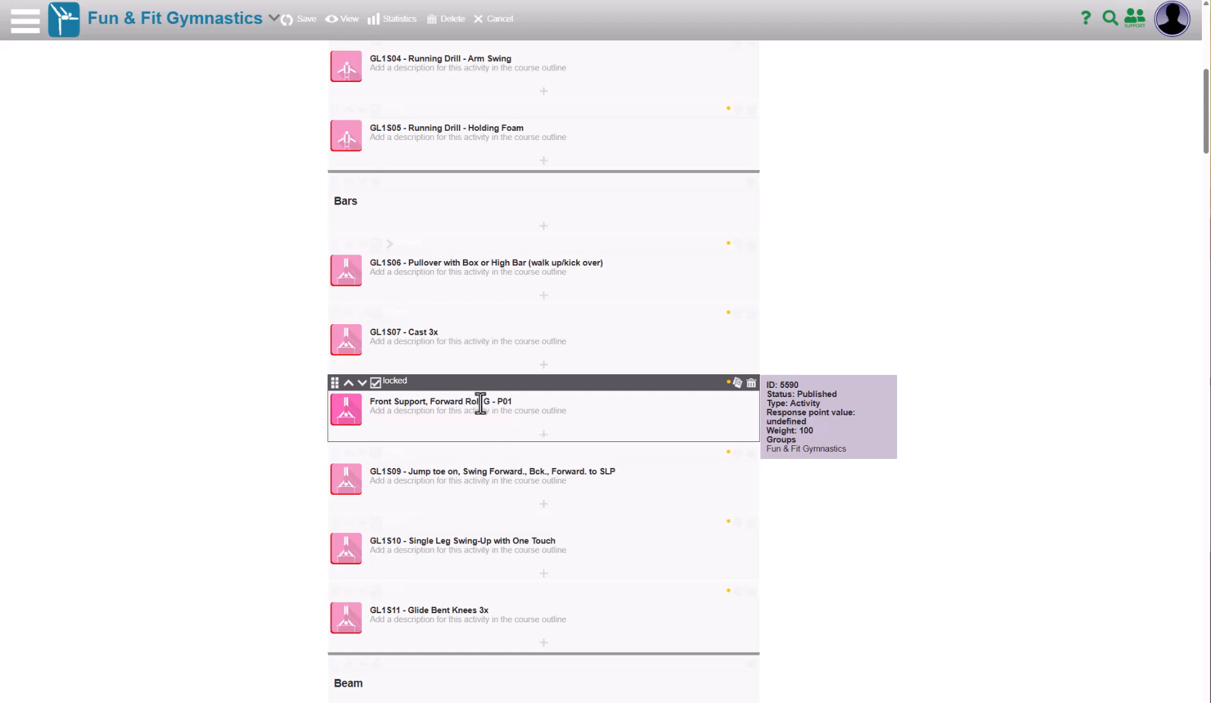
Duplicate the Front Support, Forward Roll G - P01 activity and remove its locked original from the Bars section.
click(737, 383)
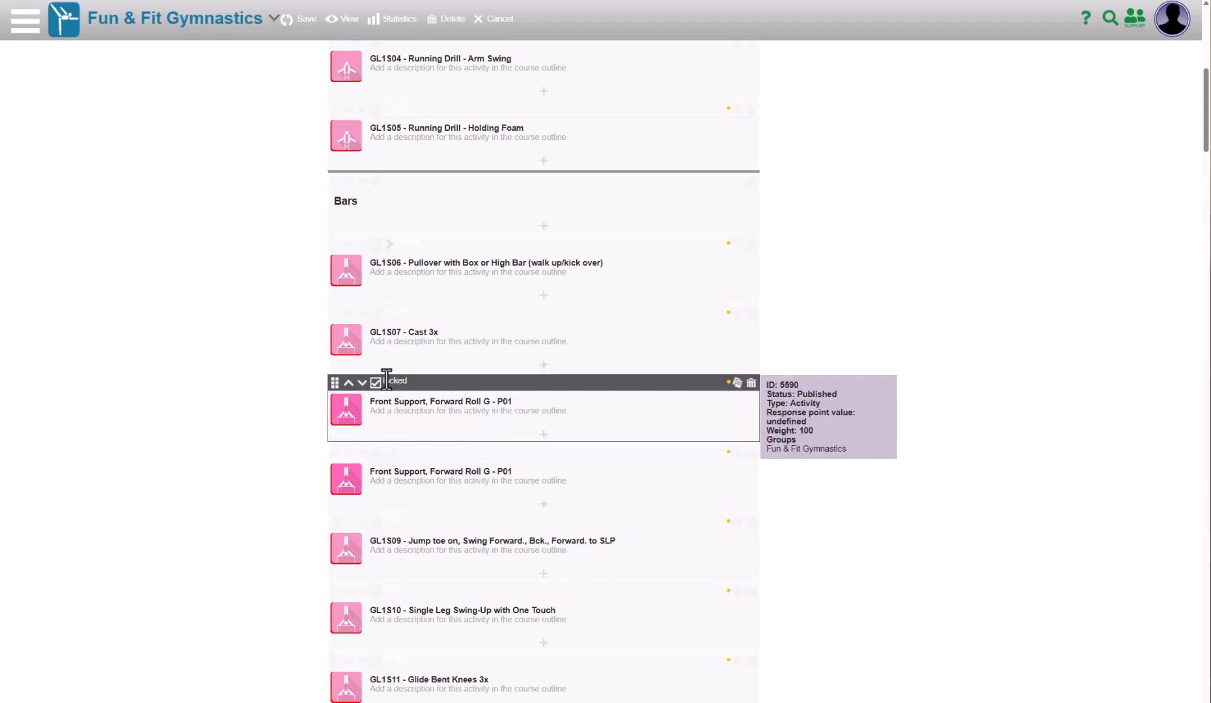
click(752, 383)
click(705, 437)
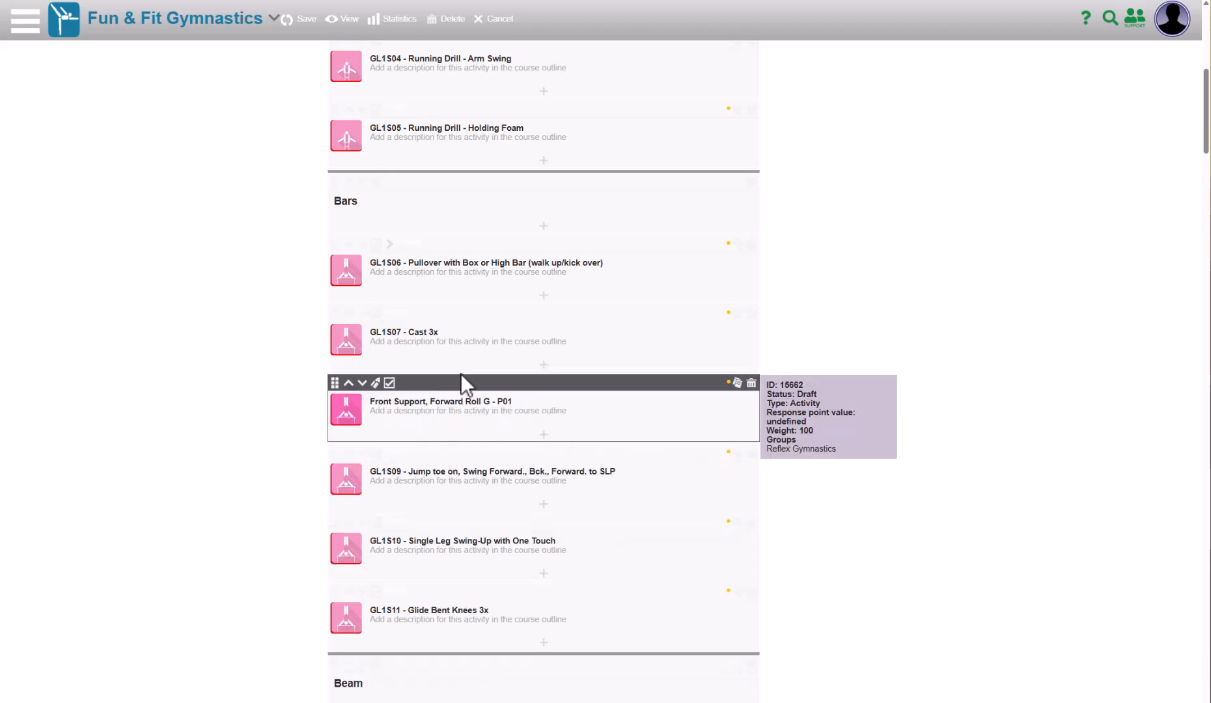
Open the duplicated Front Support, Forward Roll G - P01 activity and review its content from overview to question pool.
click(540, 403)
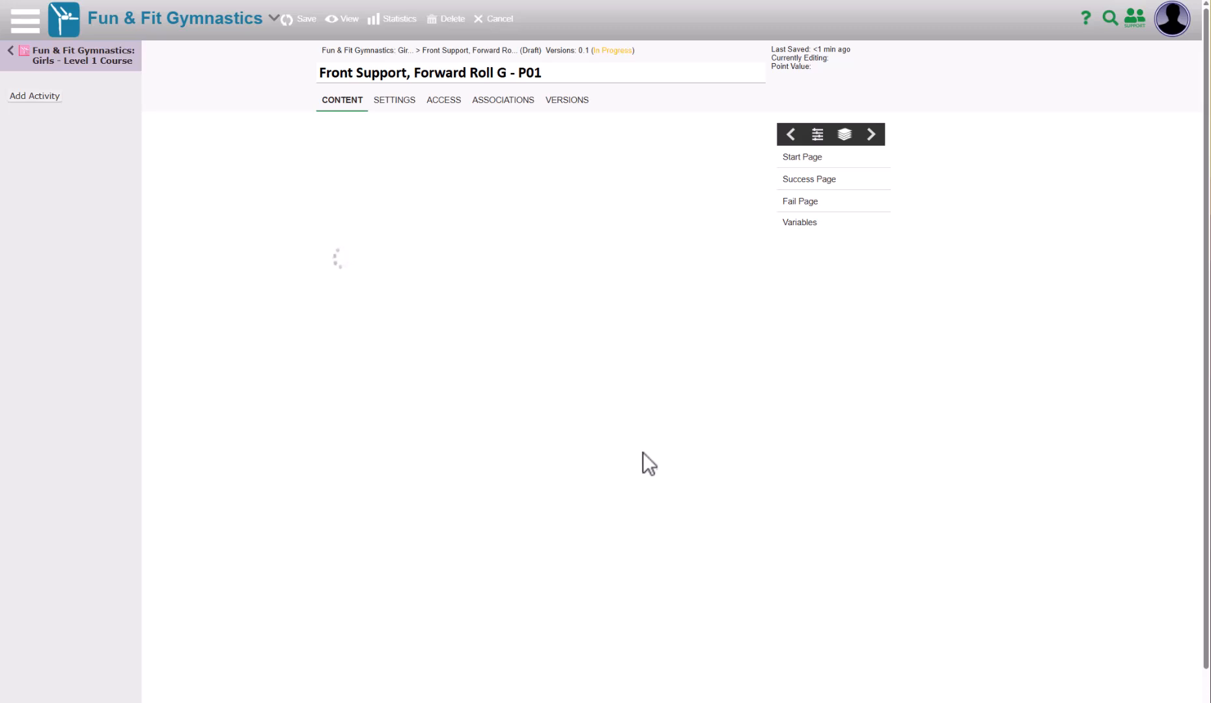
scroll(611, 443, down, 3)
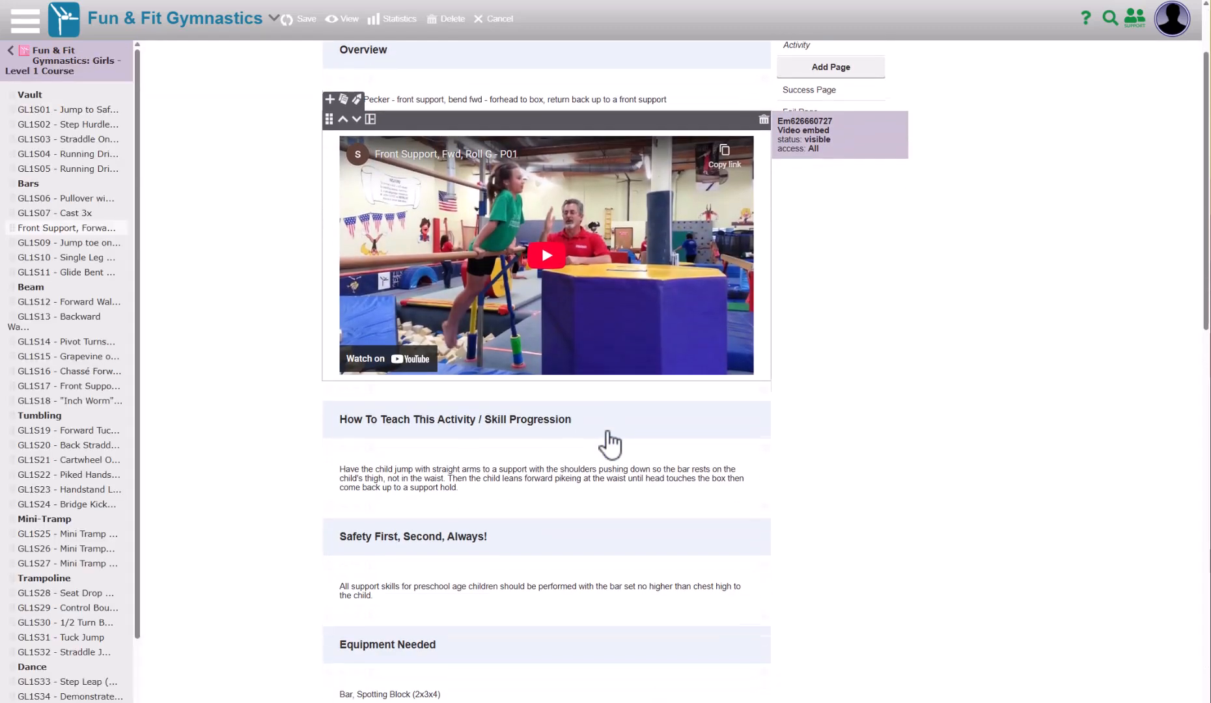
scroll(610, 443, down, 12)
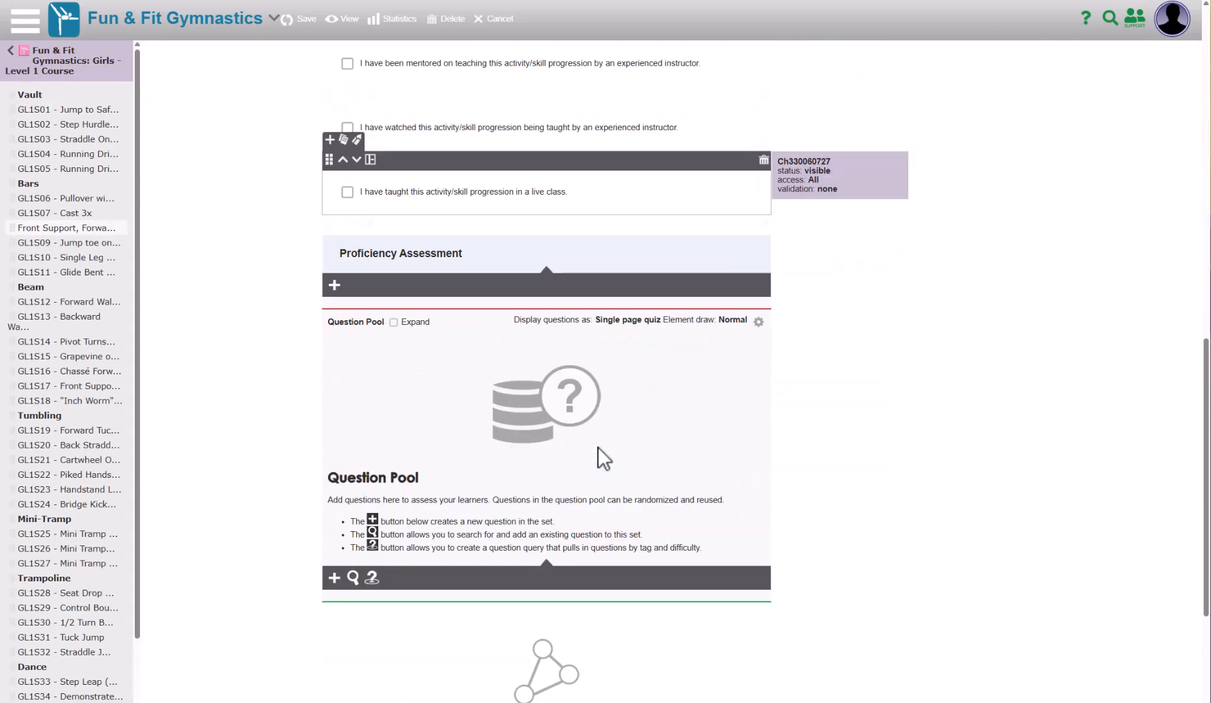
scroll(598, 454, up, 15)
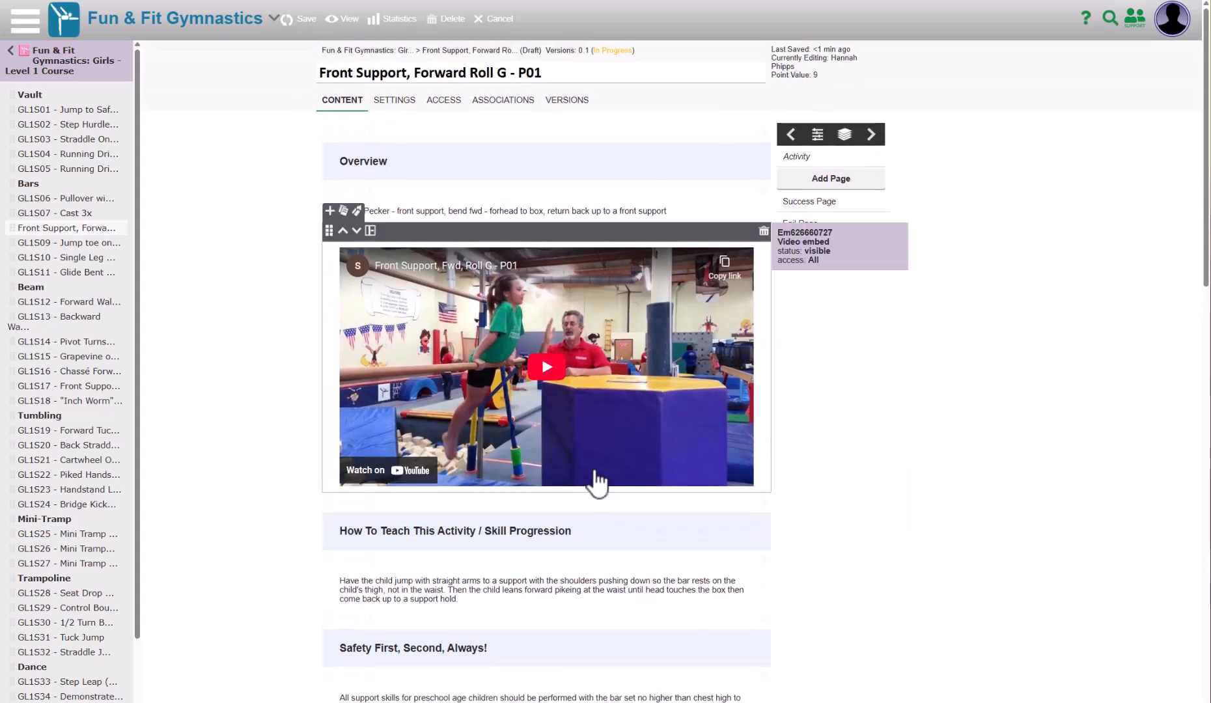
Add the Owner/Operator as another owner of the Front Support, Forward Roll G - P01 activity, finding them by first name.
click(444, 103)
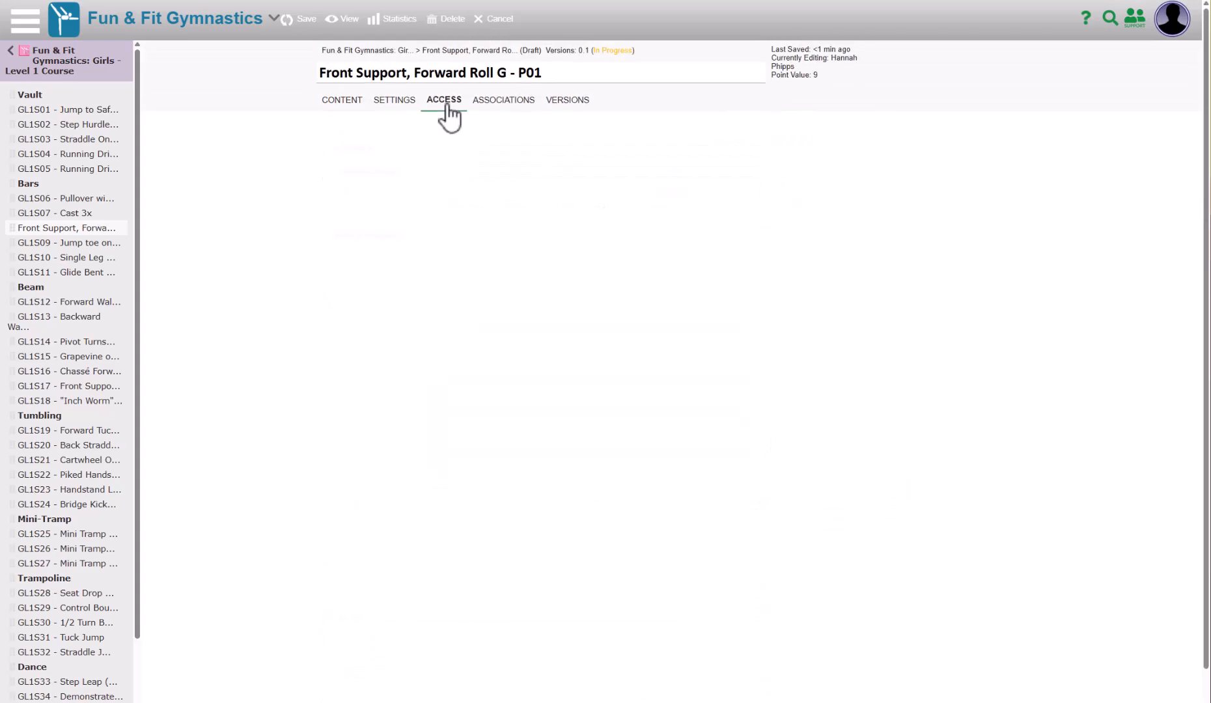
click(668, 193)
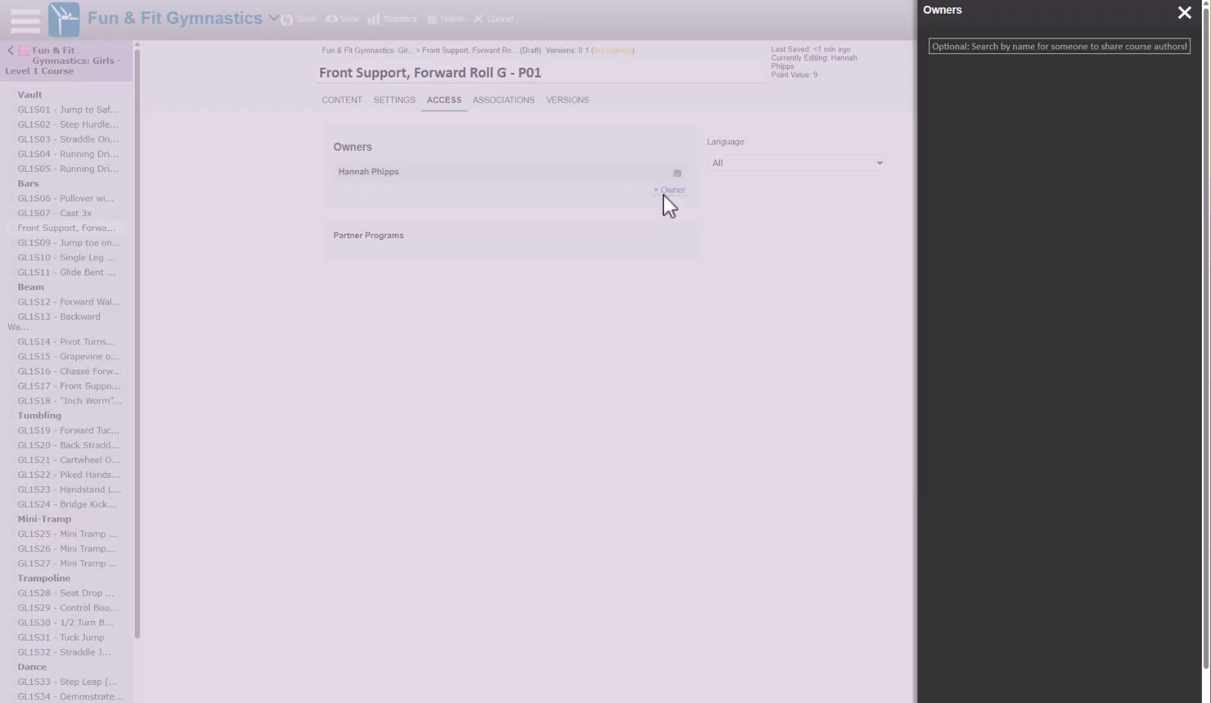
click(978, 45)
text(john)
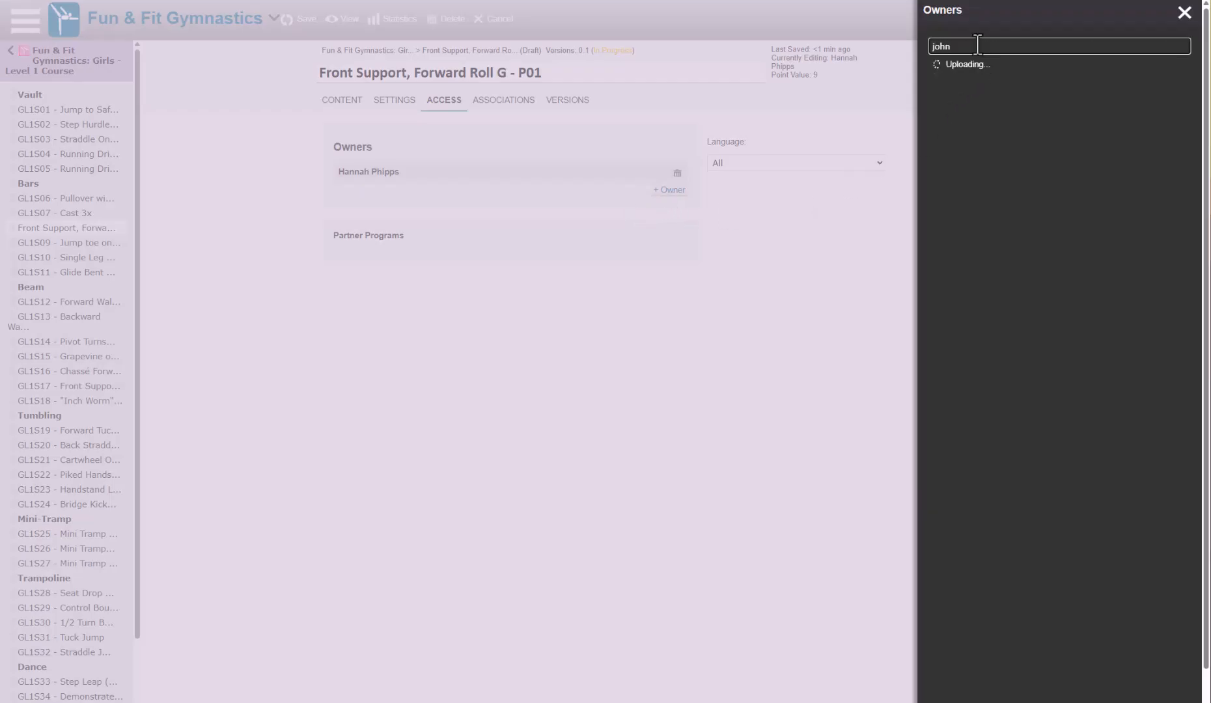
click(985, 70)
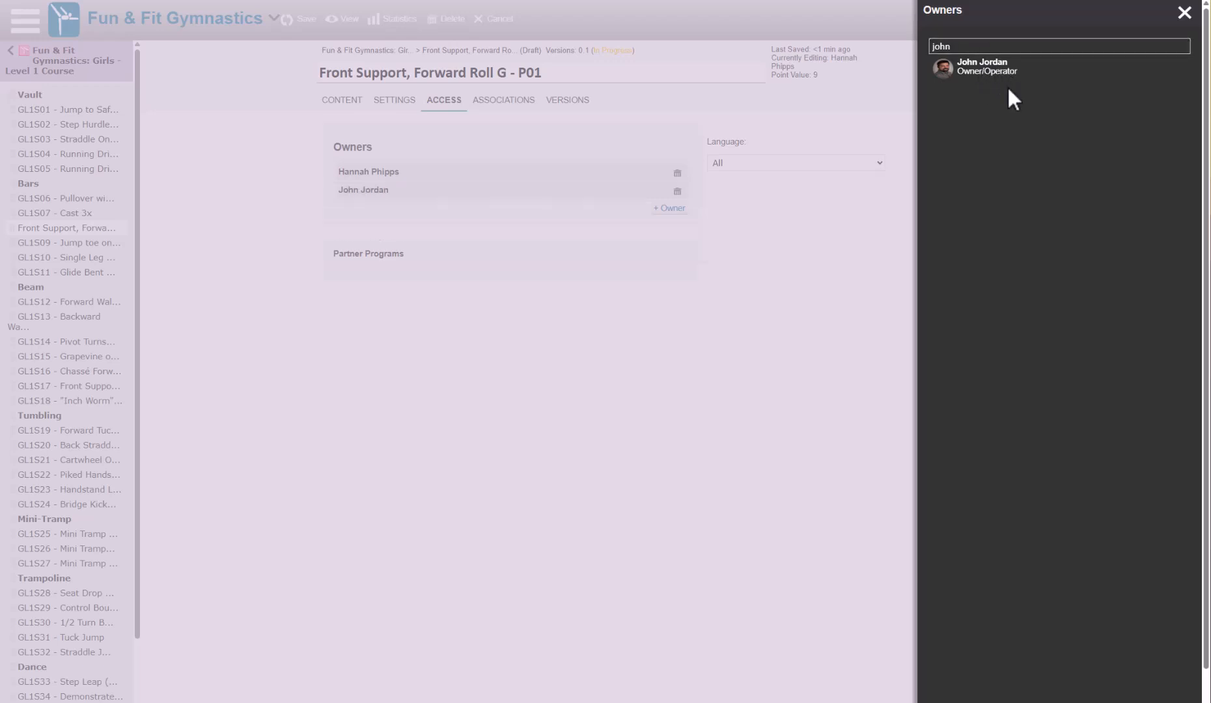
Add a second Owner/Operator as owner of the Front Support, Forward Roll G - P01 activity, searching by the start of their first name.
click(980, 50)
key(BackSpace)
key(BackSpace)
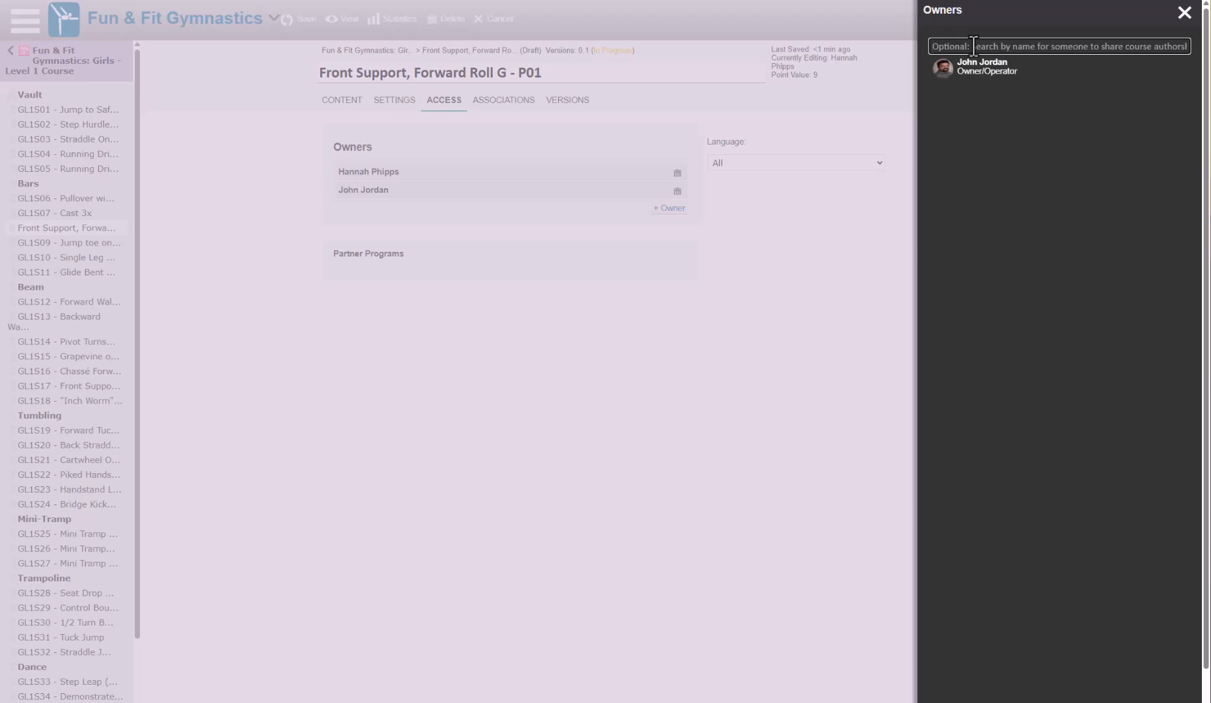
text(jan)
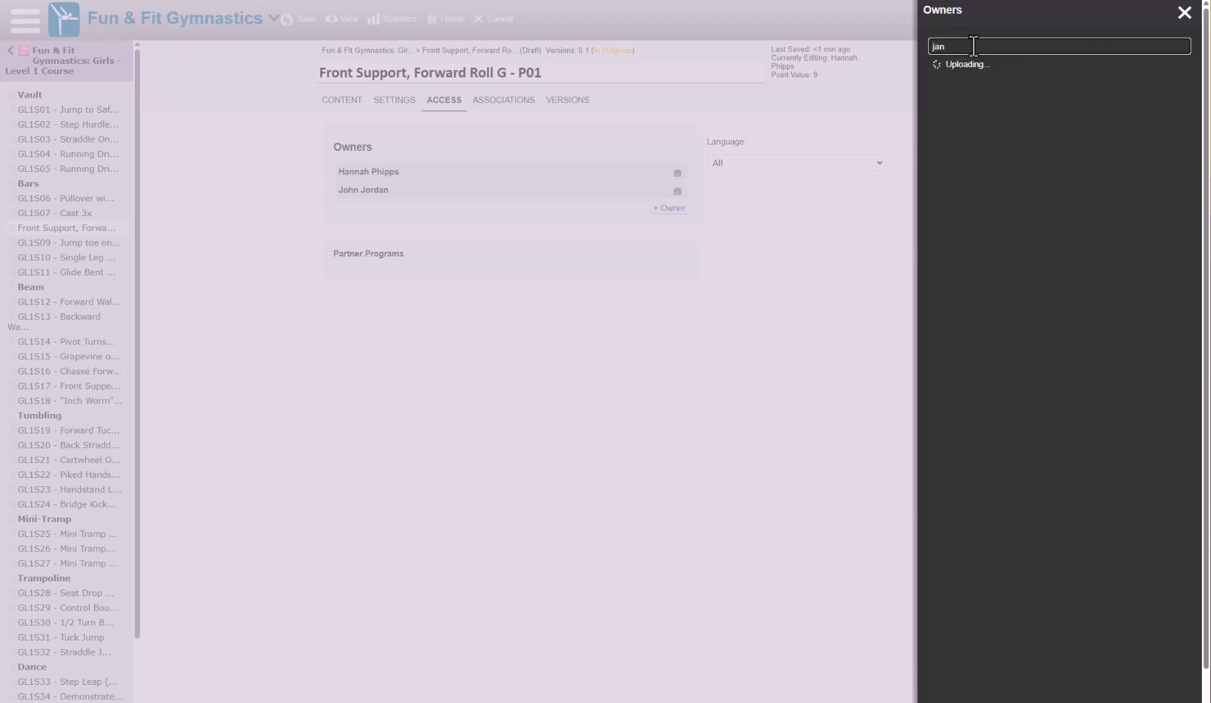
click(1013, 68)
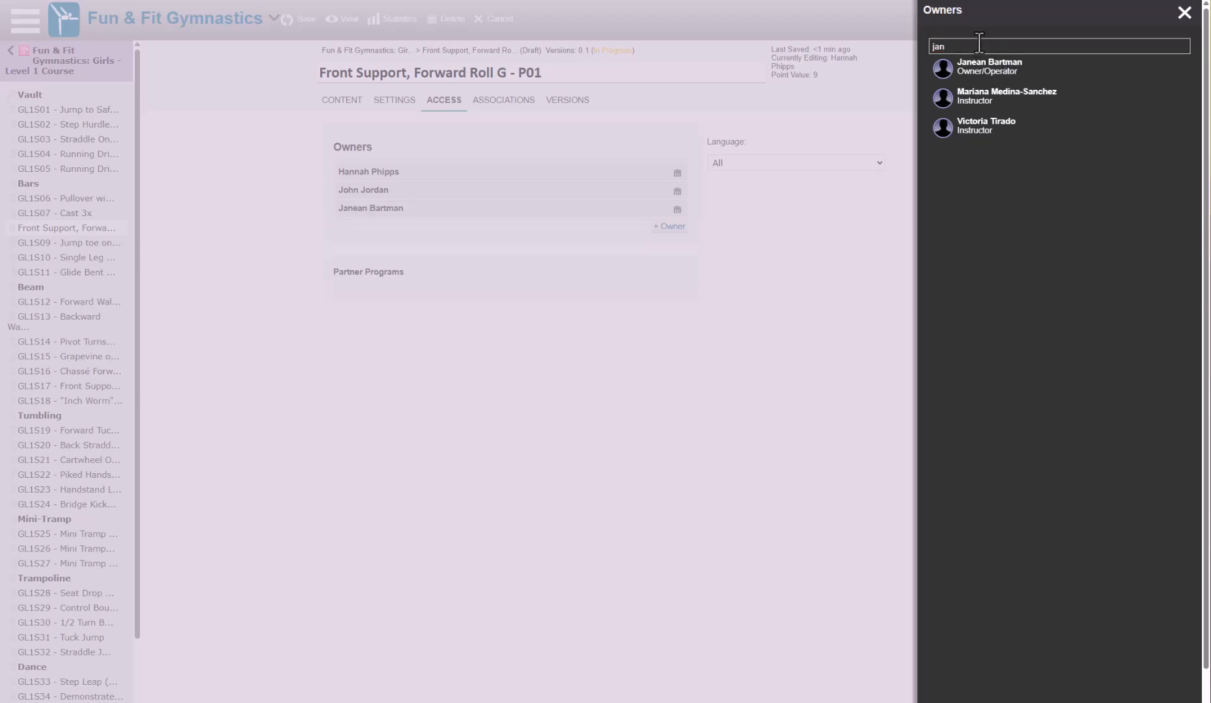
Add a third Owner/Operator as owner by first name and save the Front Support, Forward Roll G - P01 activity as a draft.
key(BackSpace)
key(BackSpace)
key(BackSpace)
text(a)
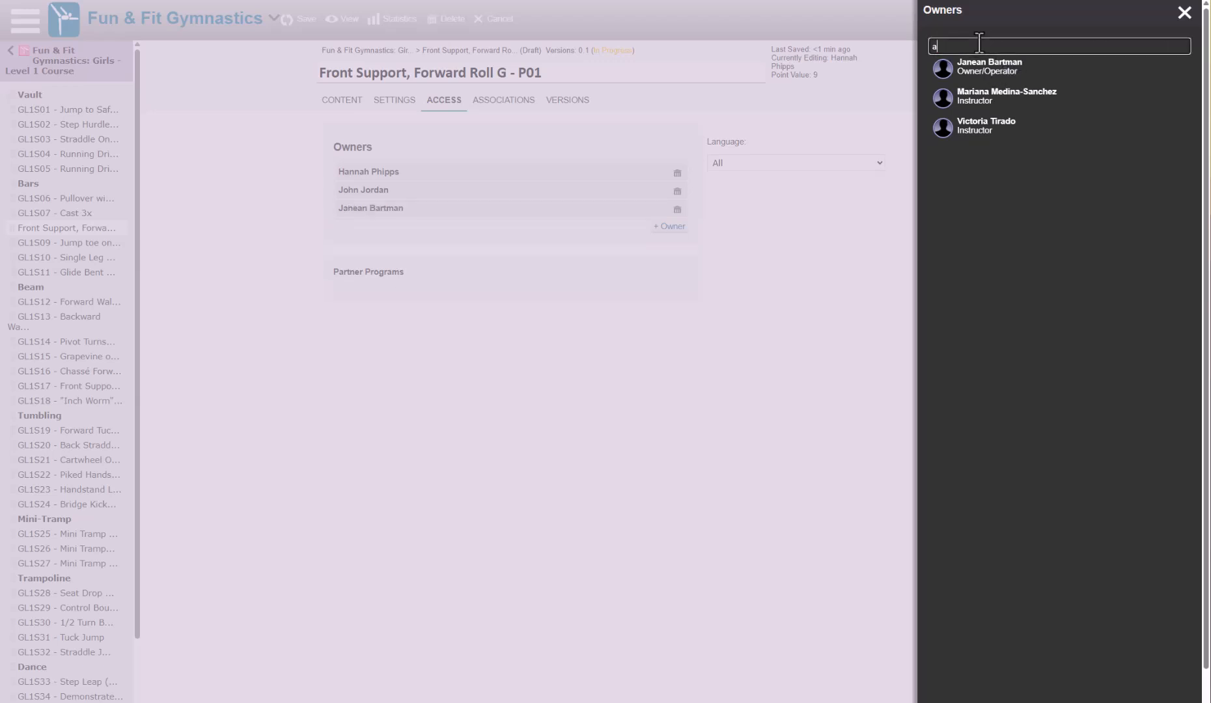
text(lexis)
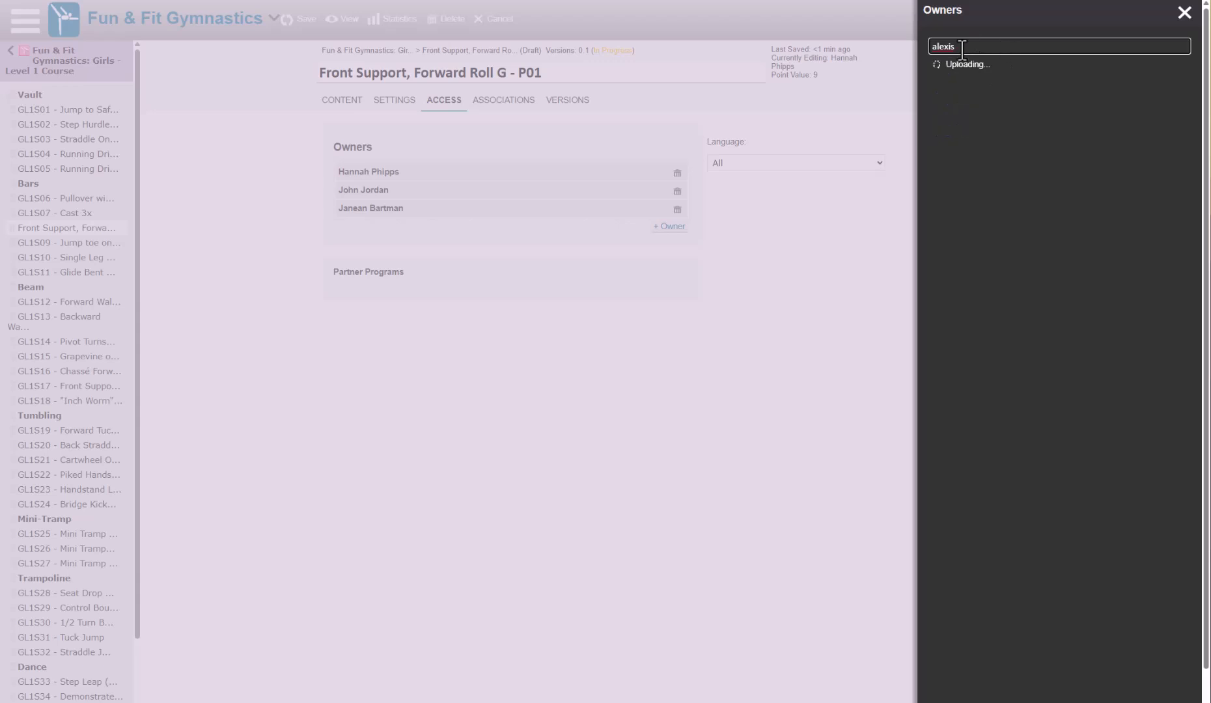
click(981, 70)
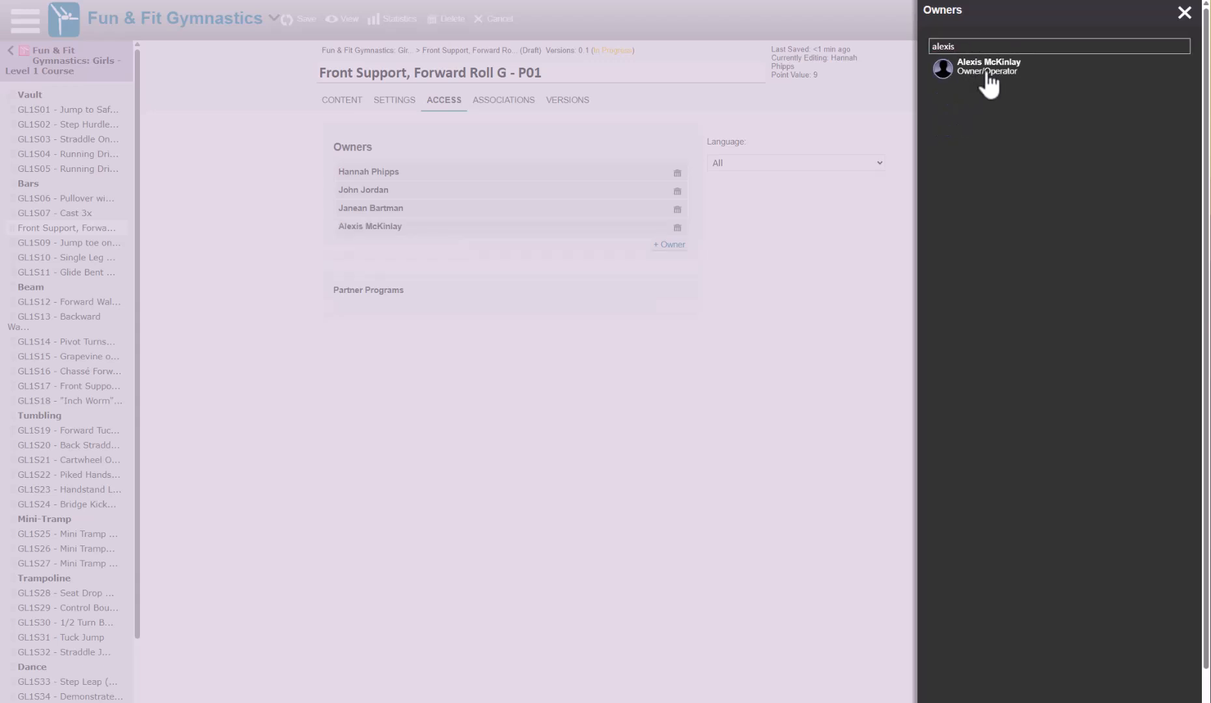
click(1183, 13)
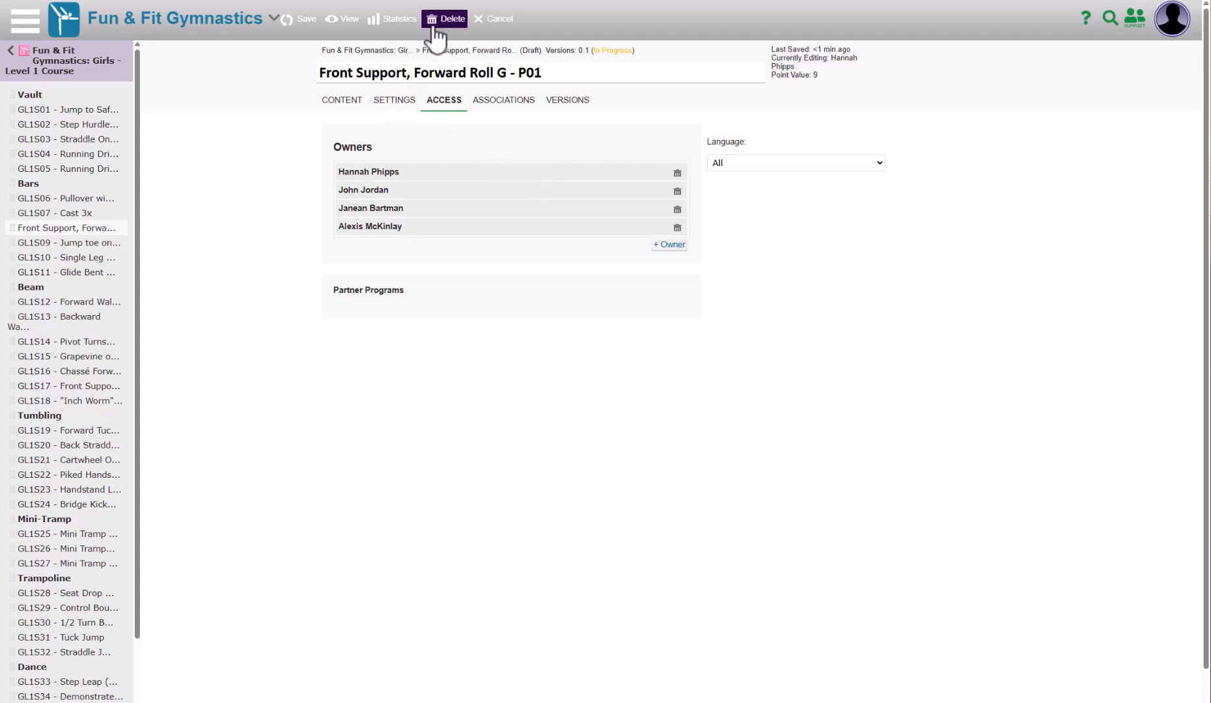
click(291, 25)
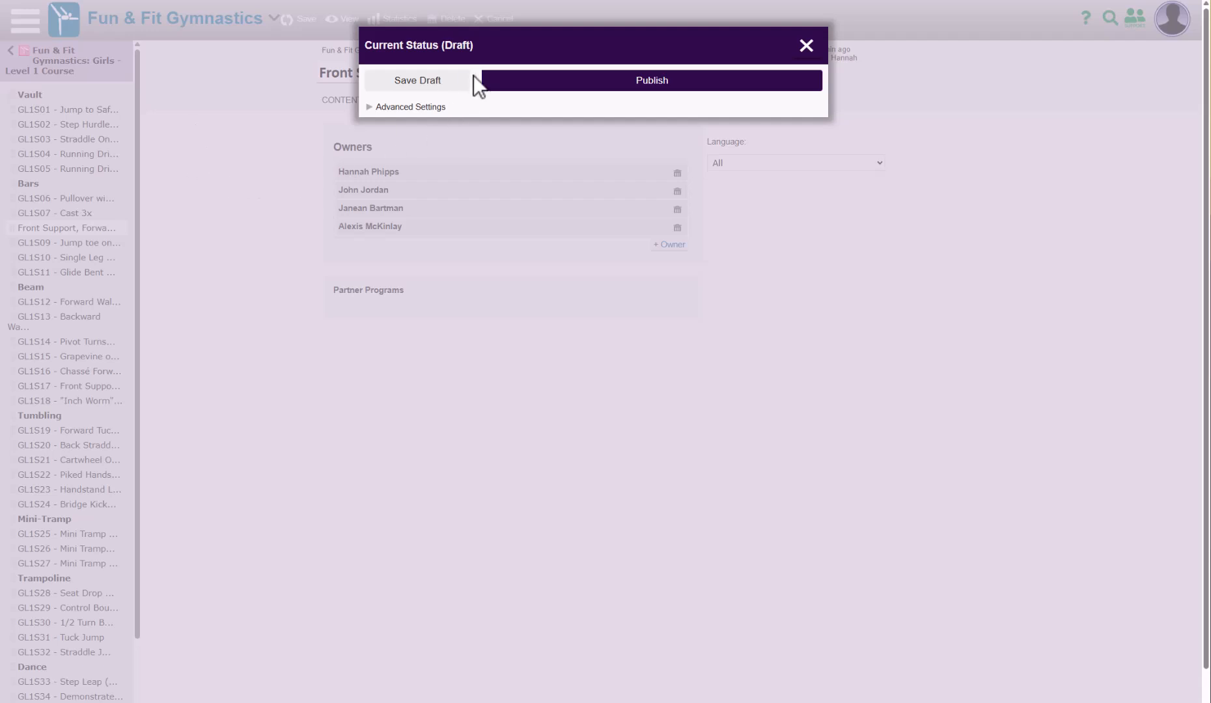
click(440, 84)
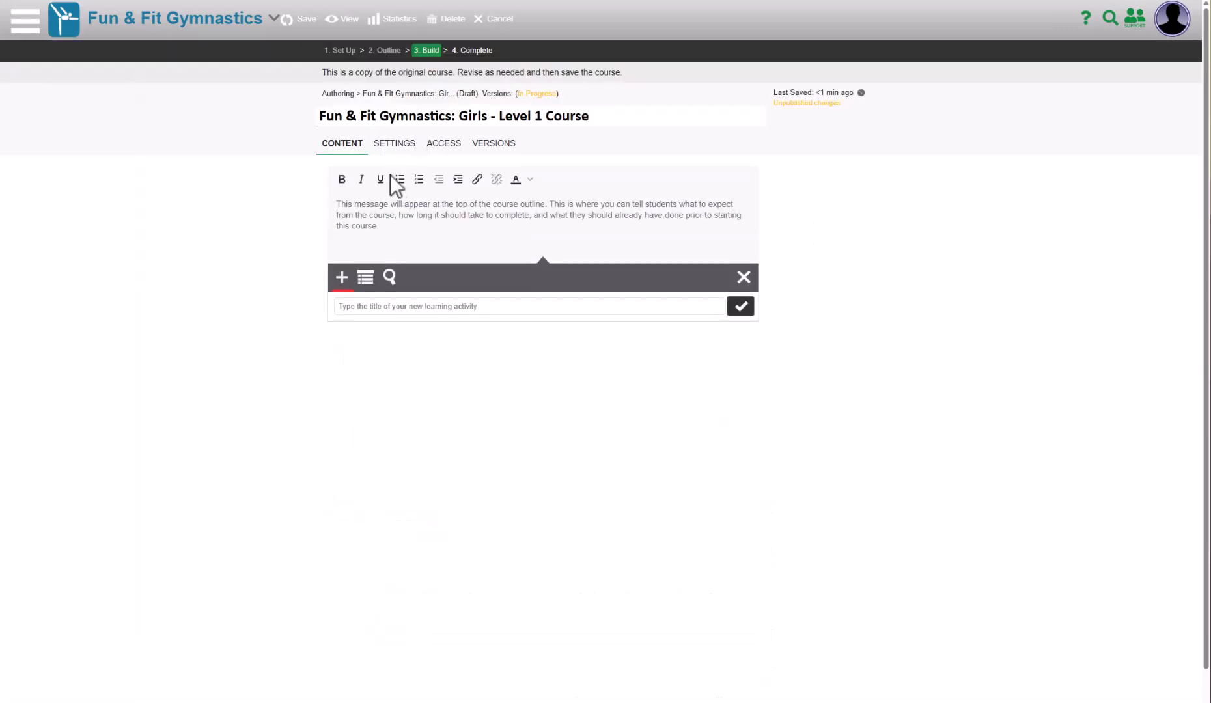
Create a new learning activity titled "My activity is better" below GL1S01 in the course's Vault section.
scroll(546, 424, down, 5)
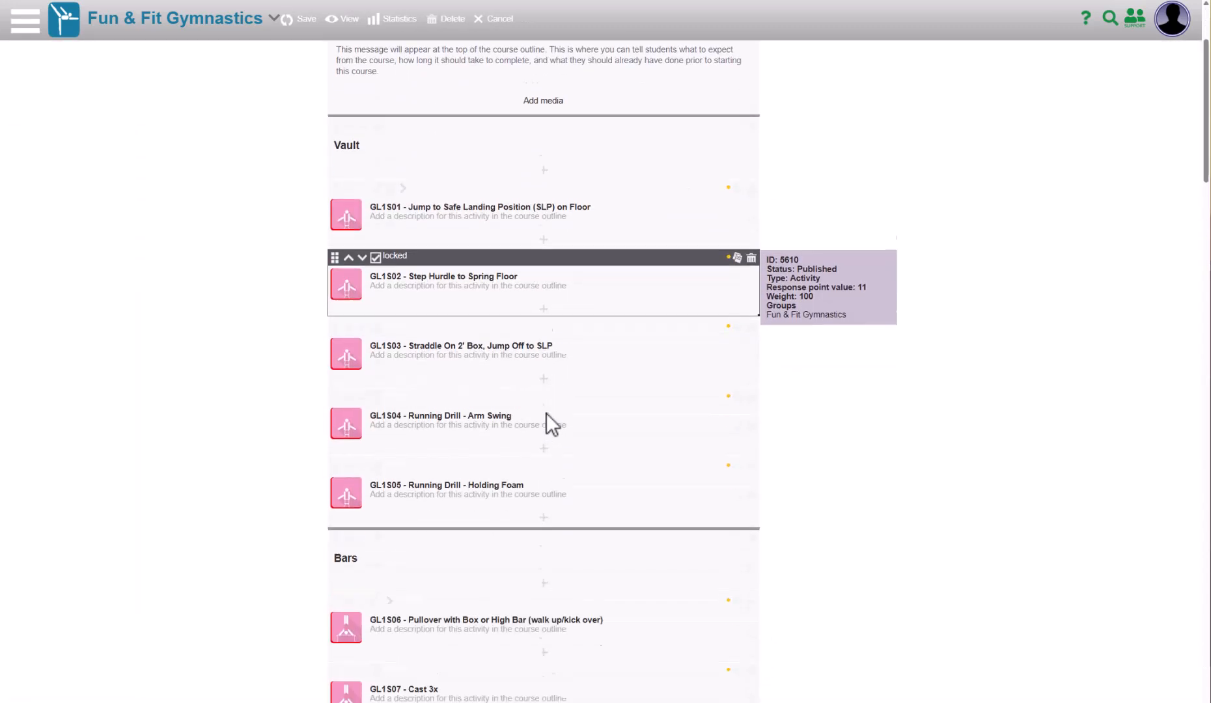
scroll(545, 432, down, 6)
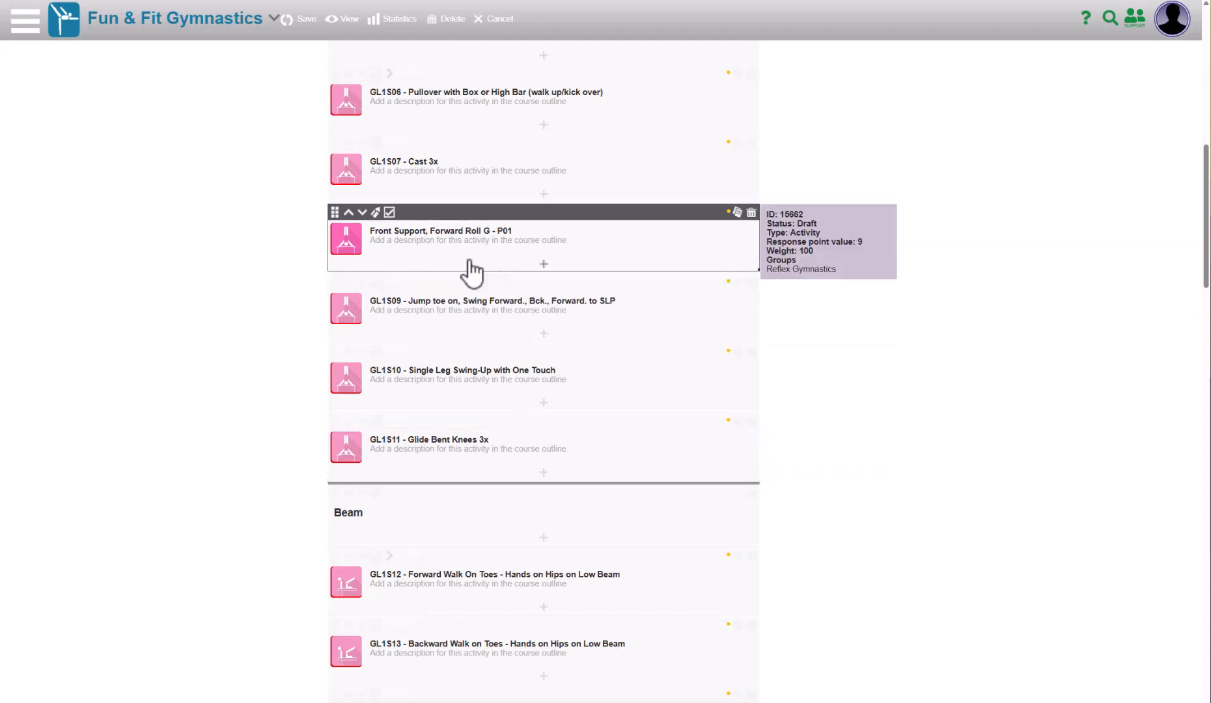
scroll(443, 213, up, 2)
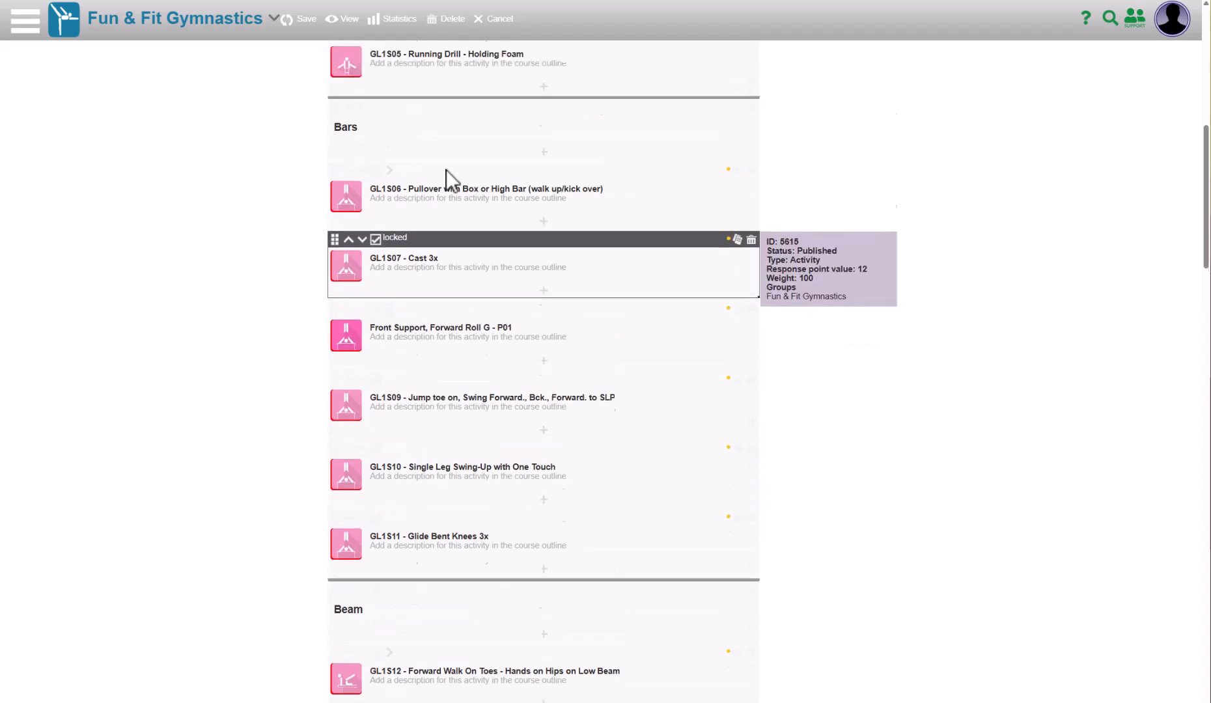
scroll(414, 223, up, 3)
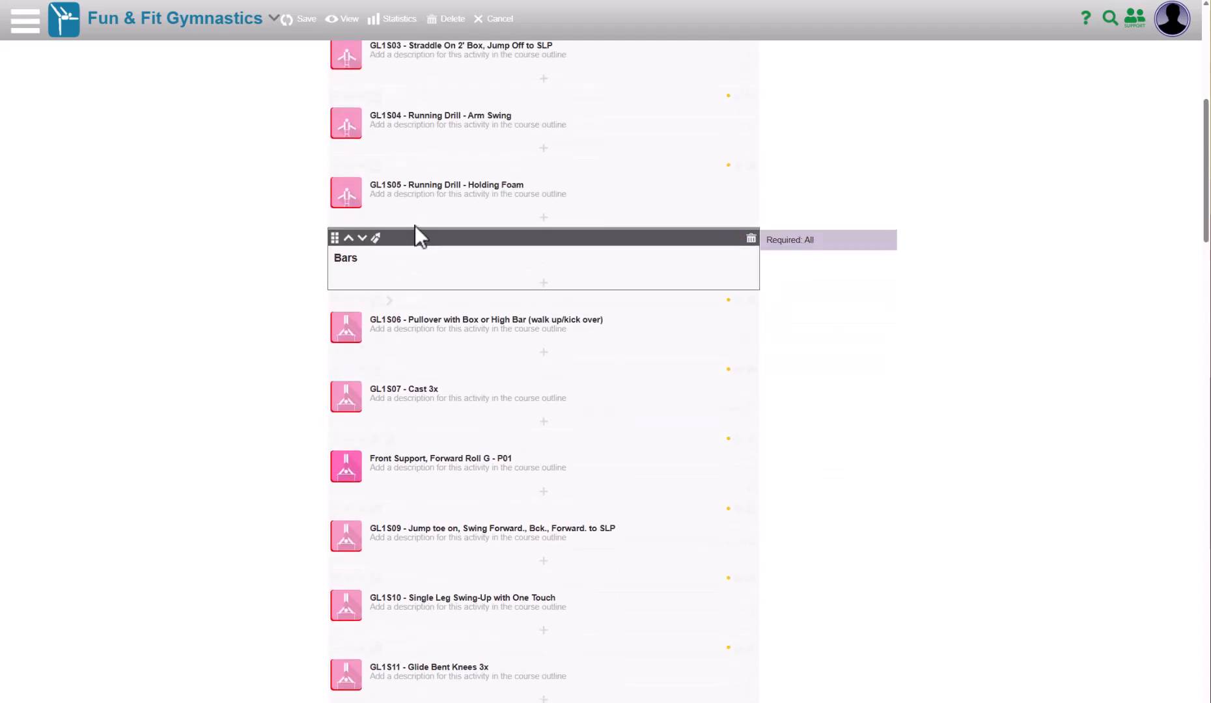
scroll(423, 188, up, 4)
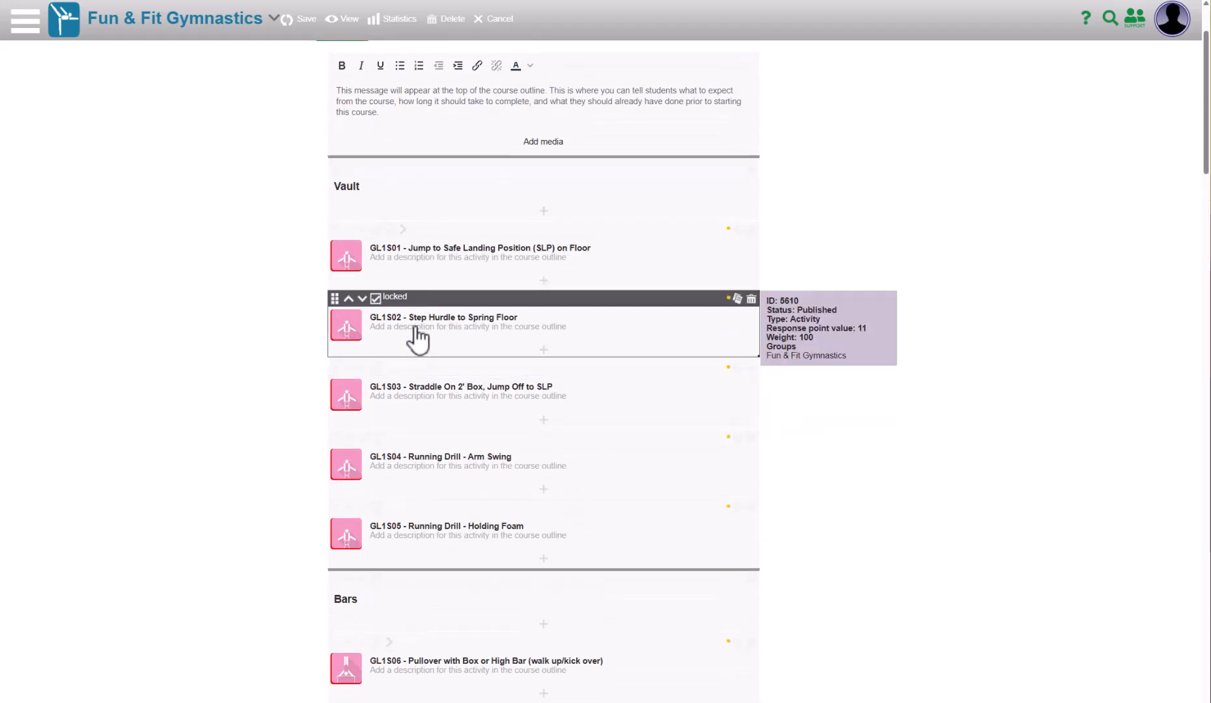
scroll(472, 429, down, 3)
scroll(474, 416, up, 1)
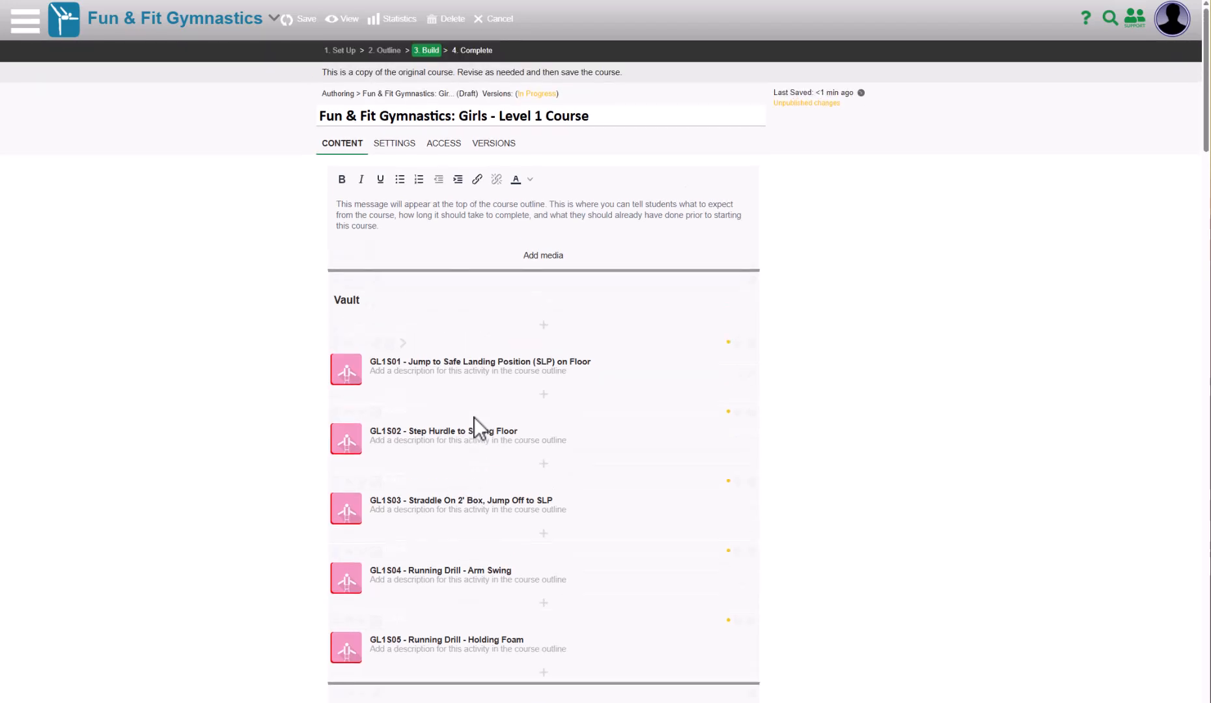
click(544, 395)
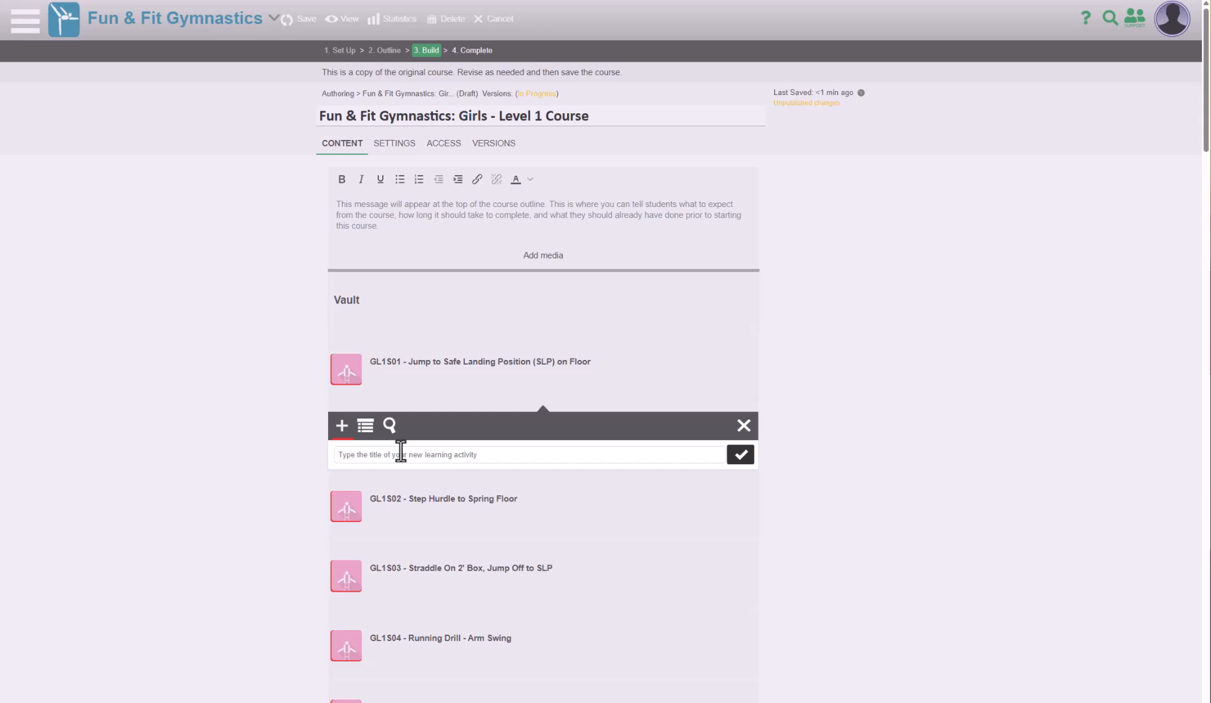
text(My activity is better)
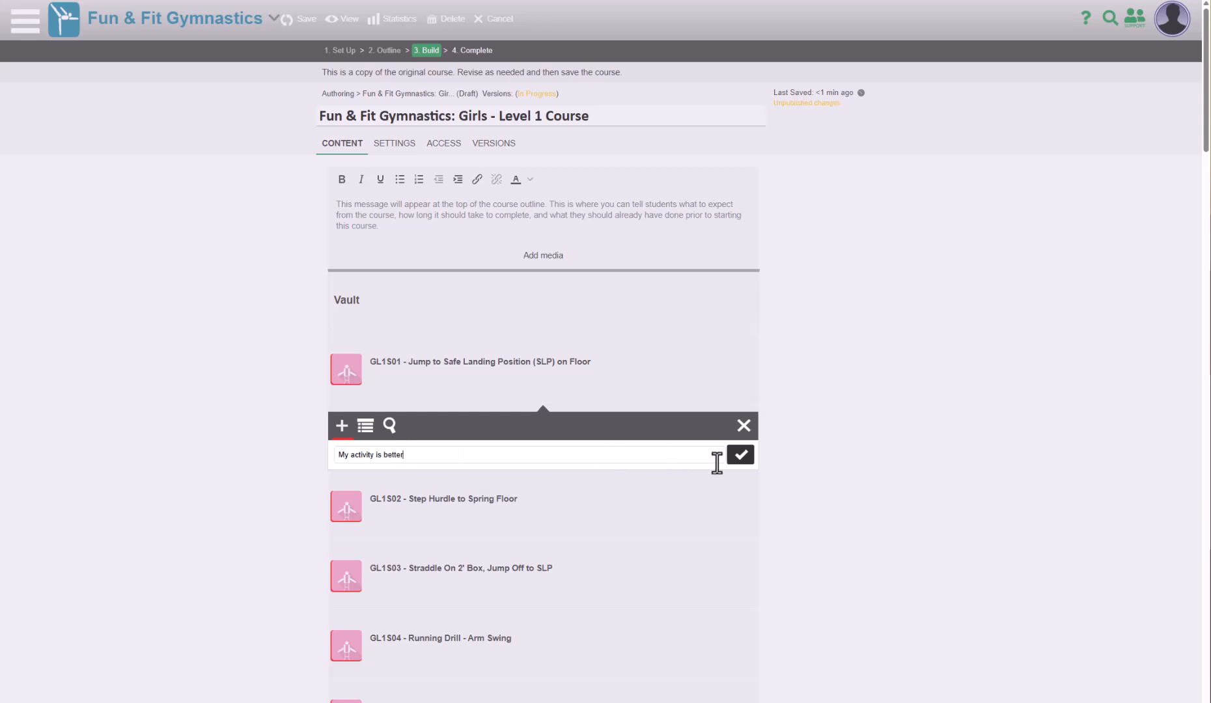
click(740, 454)
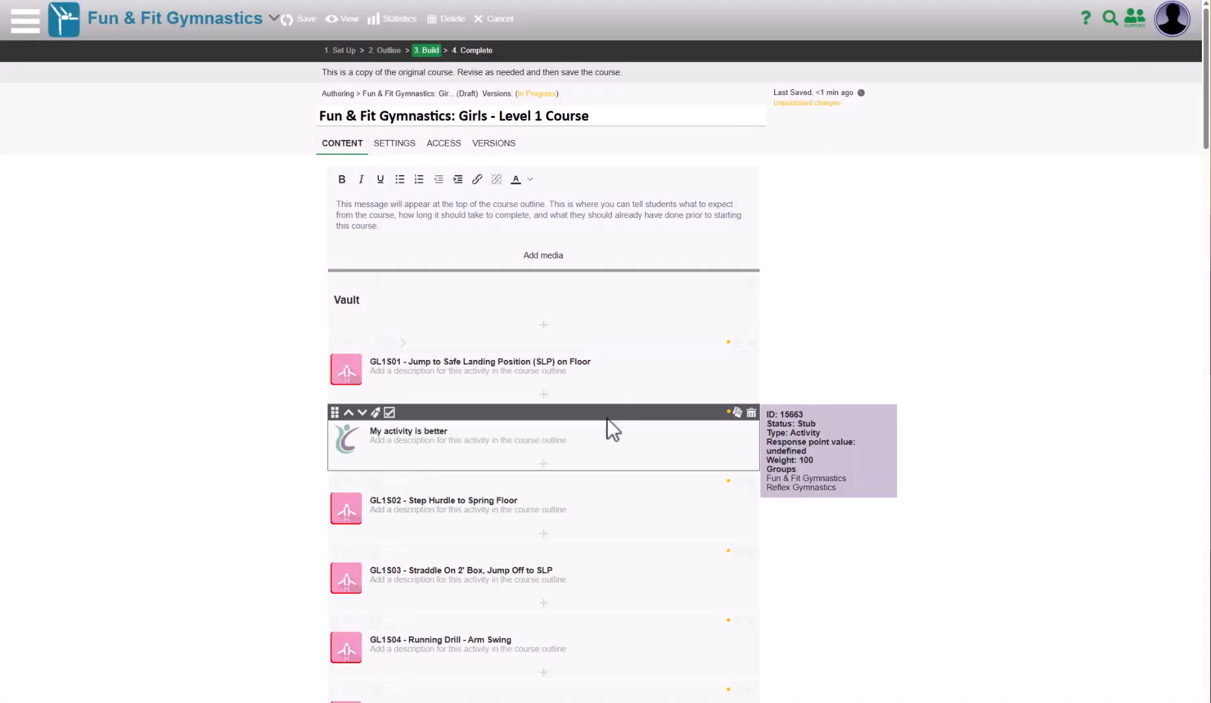
Open the setup of the My activity is better activity and select the Video template.
click(374, 430)
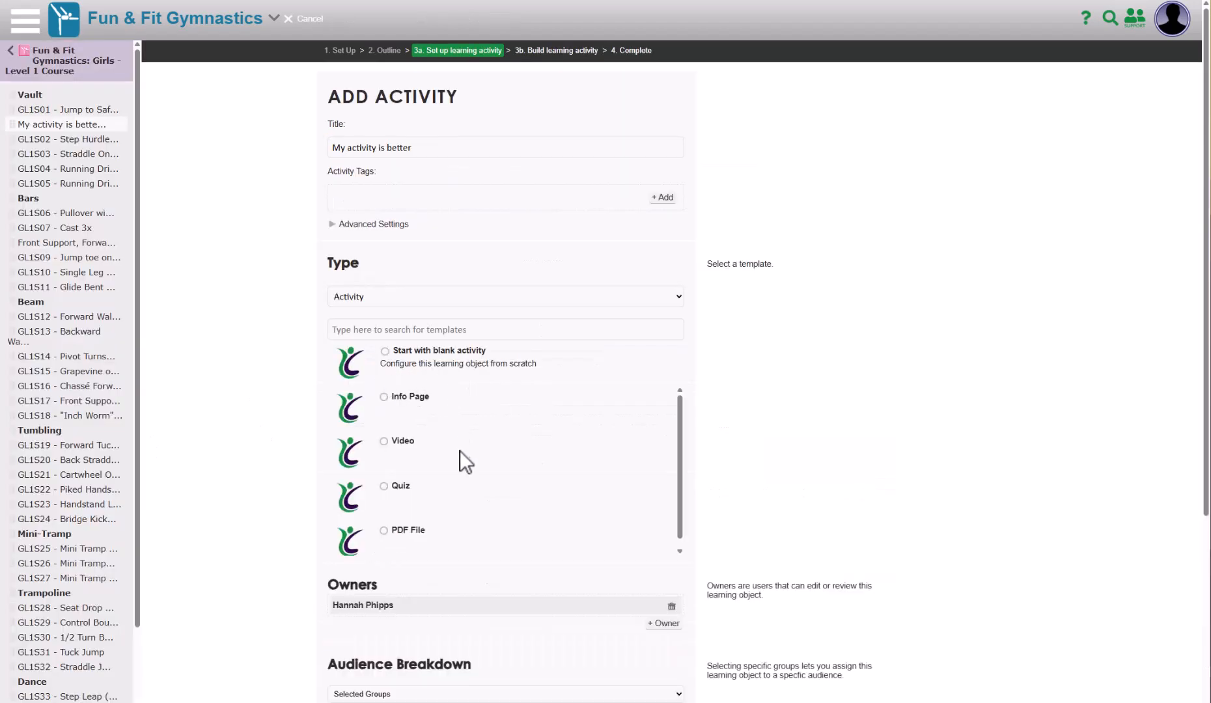
scroll(458, 455, down, 1)
click(386, 436)
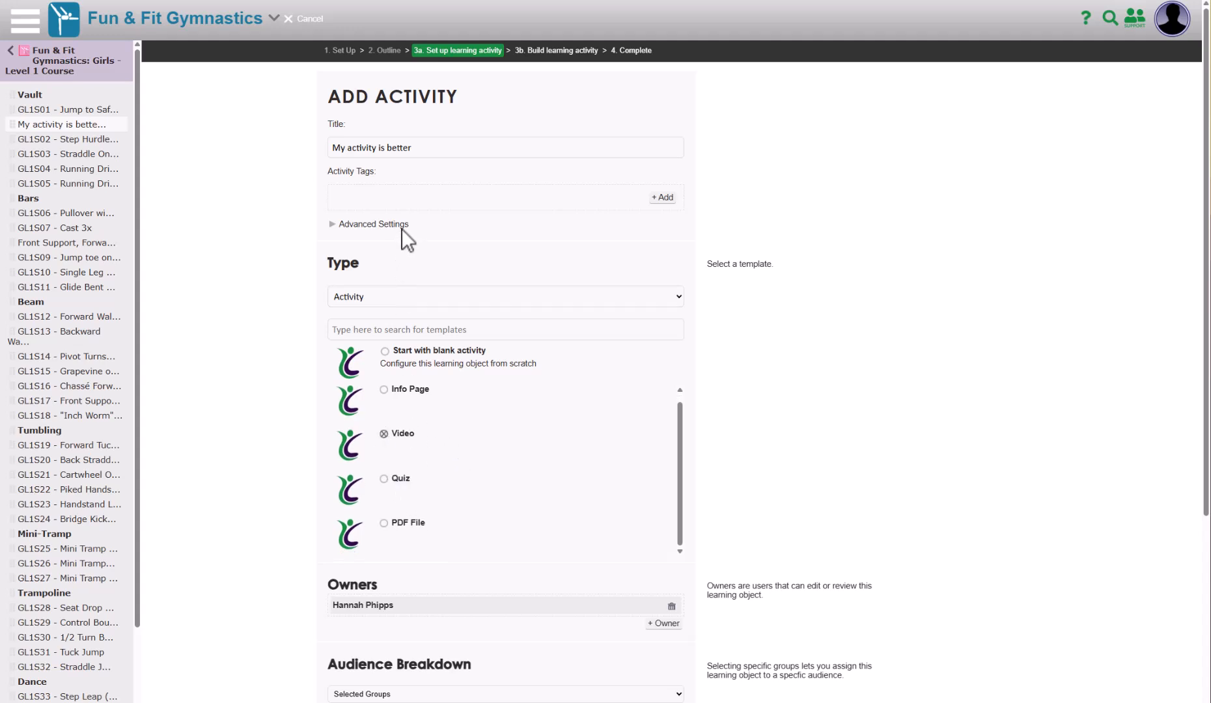
Add the existing activity tag "vault" to the new activity and save its setup.
click(662, 197)
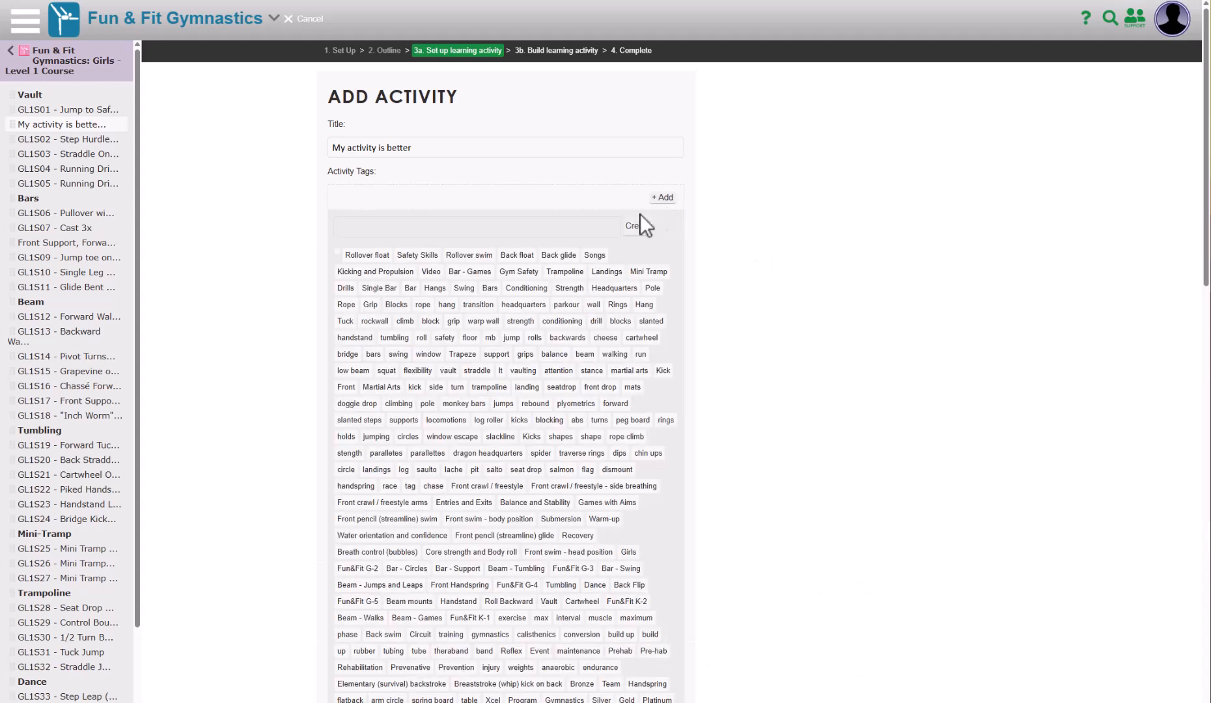
click(502, 226)
text(va)
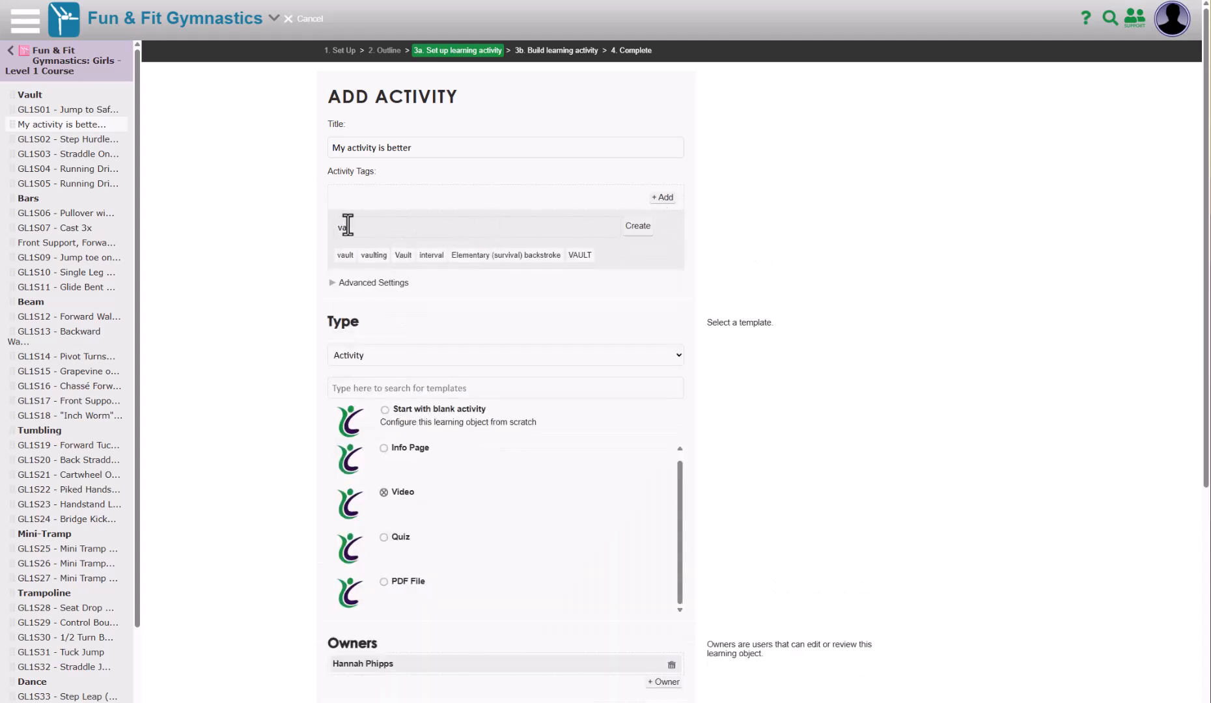
click(345, 255)
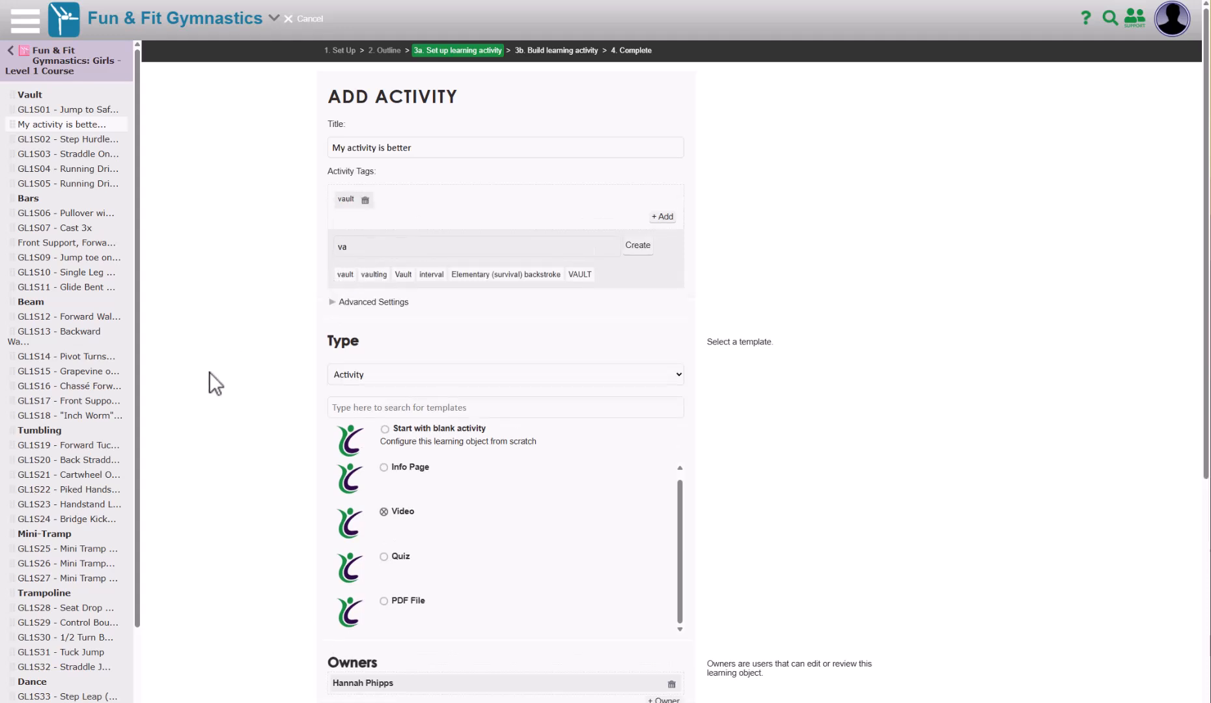
scroll(643, 555, down, 5)
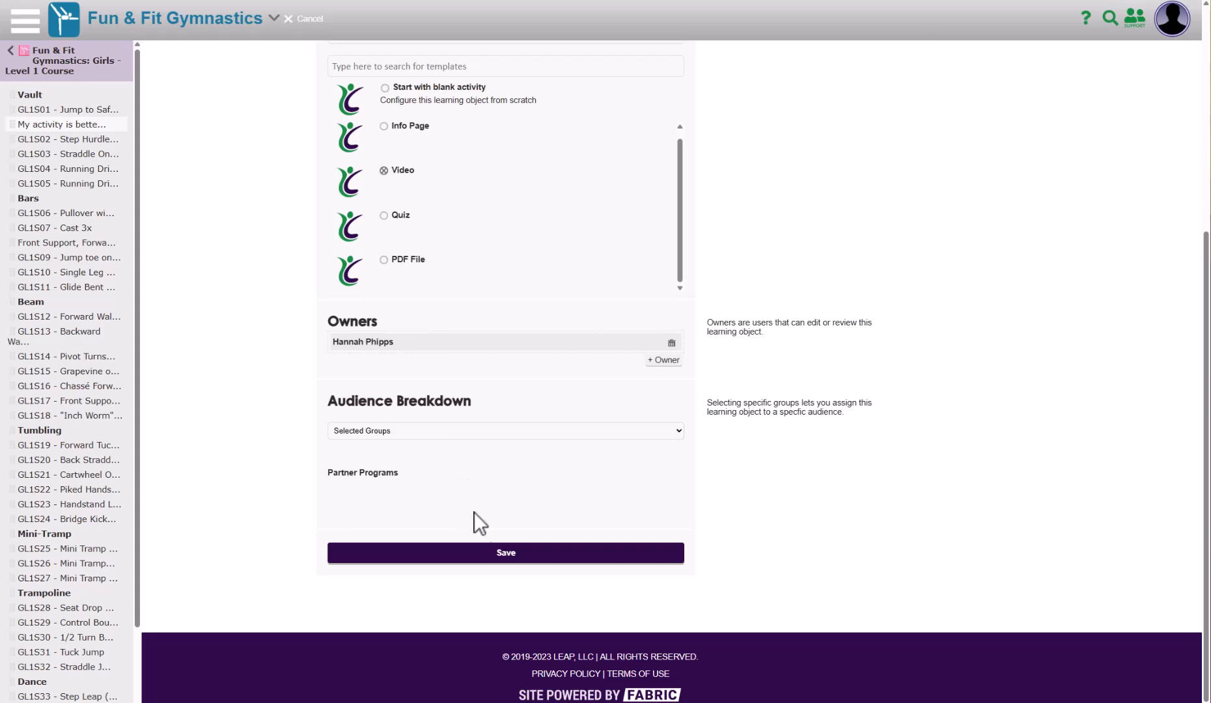
scroll(481, 521, up, 5)
scroll(495, 540, down, 4)
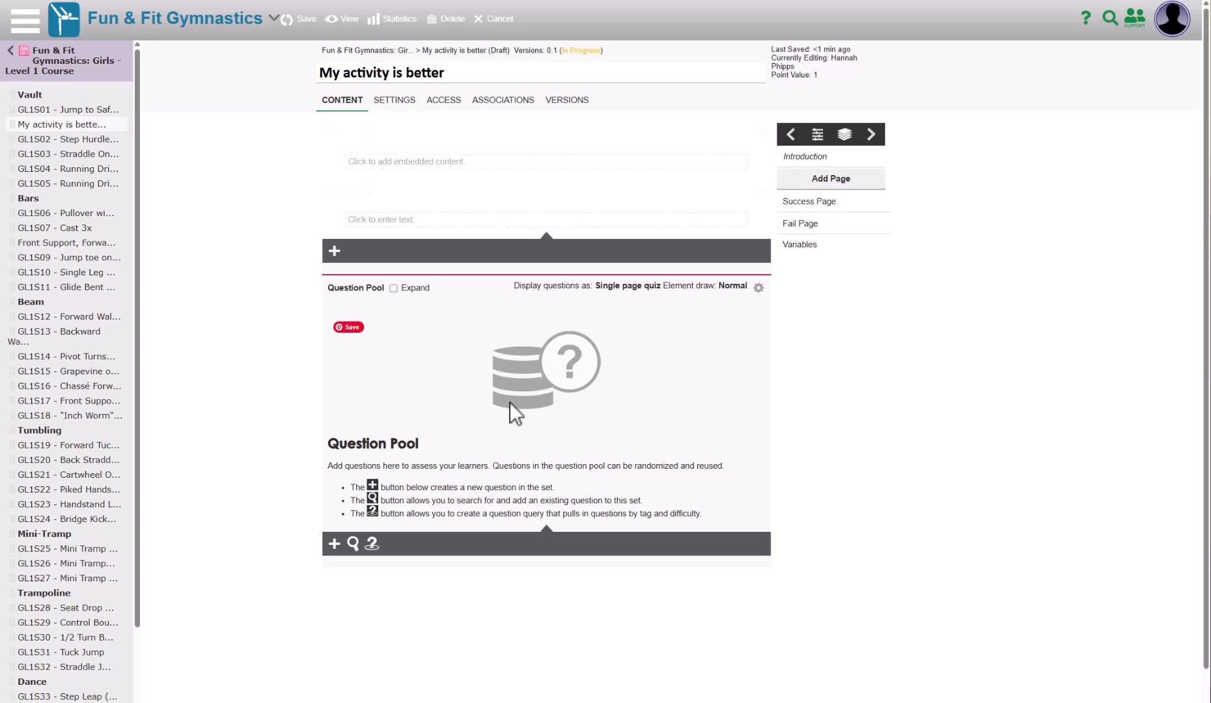
Look at the text block editor on the My activity is better introduction page and view the activity's settings.
click(335, 258)
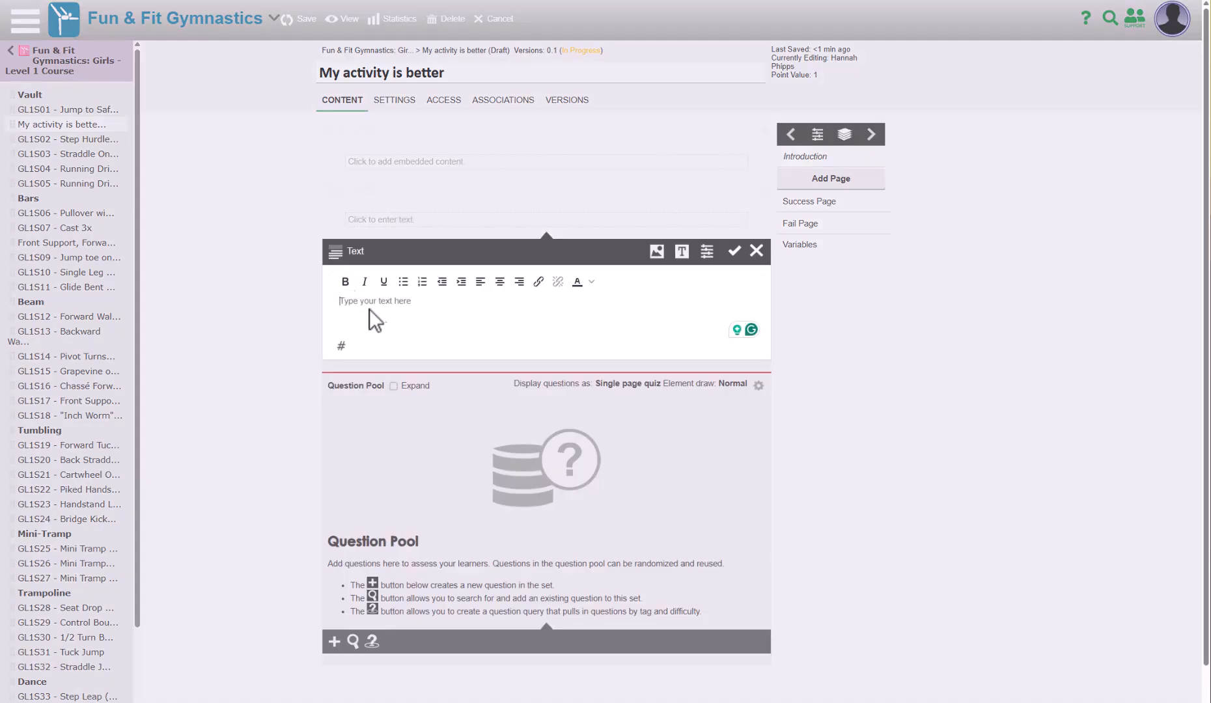
click(756, 251)
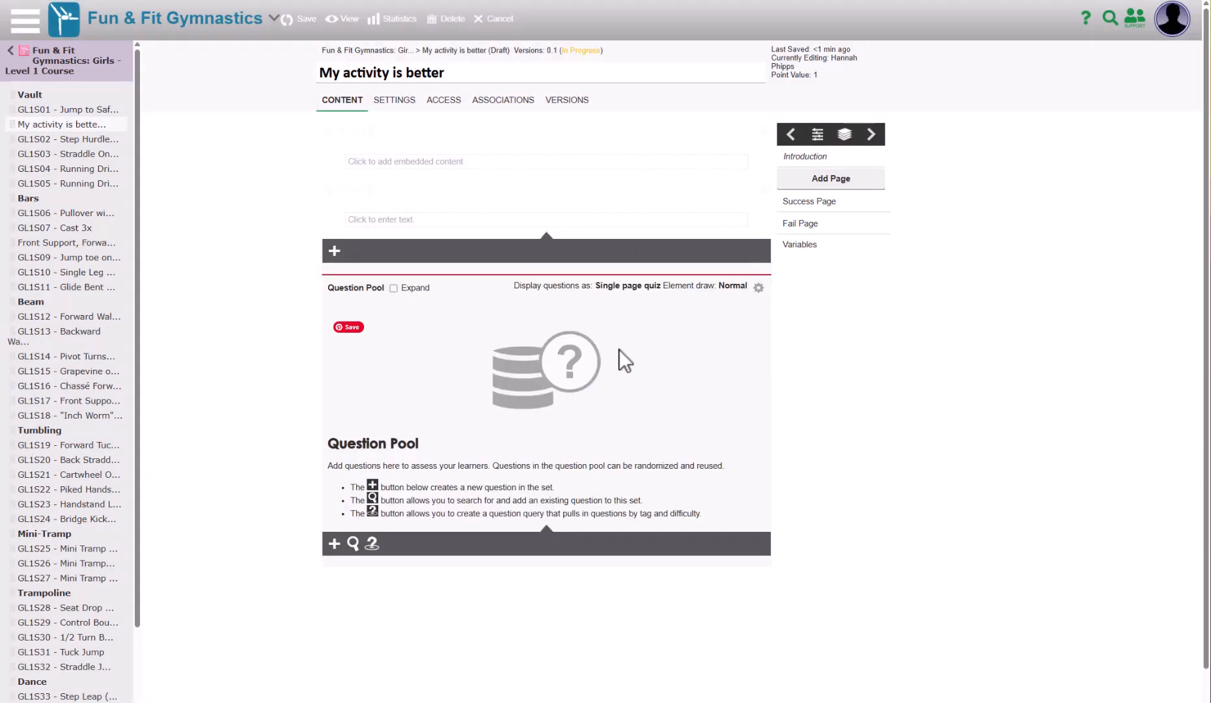
click(394, 99)
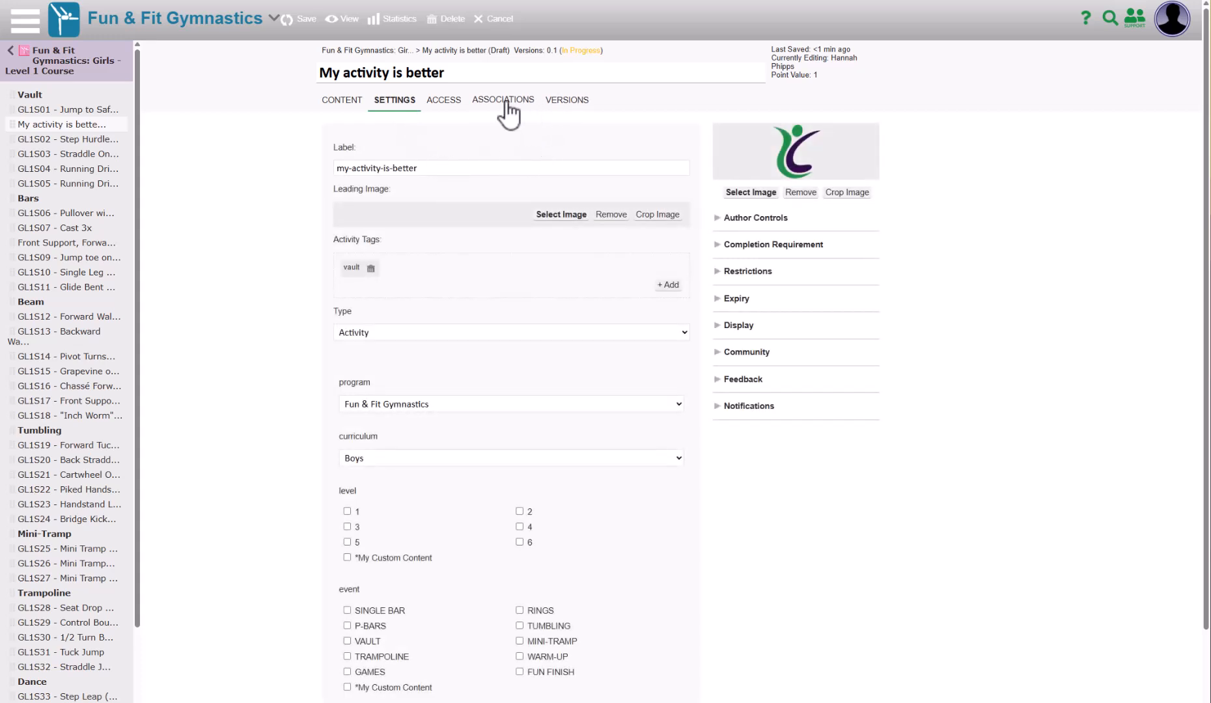
Add an Owner/Operator as another owner of the My activity is better activity, finding them by first name.
click(448, 101)
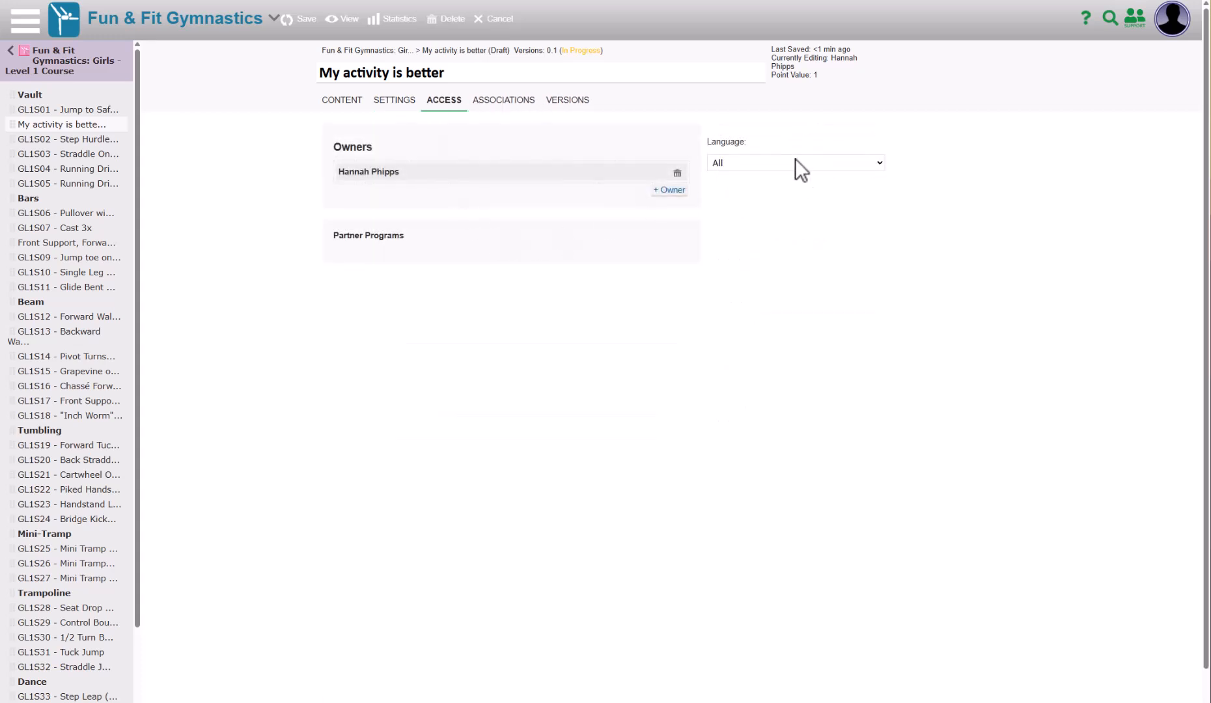
click(672, 190)
click(1013, 46)
text(john)
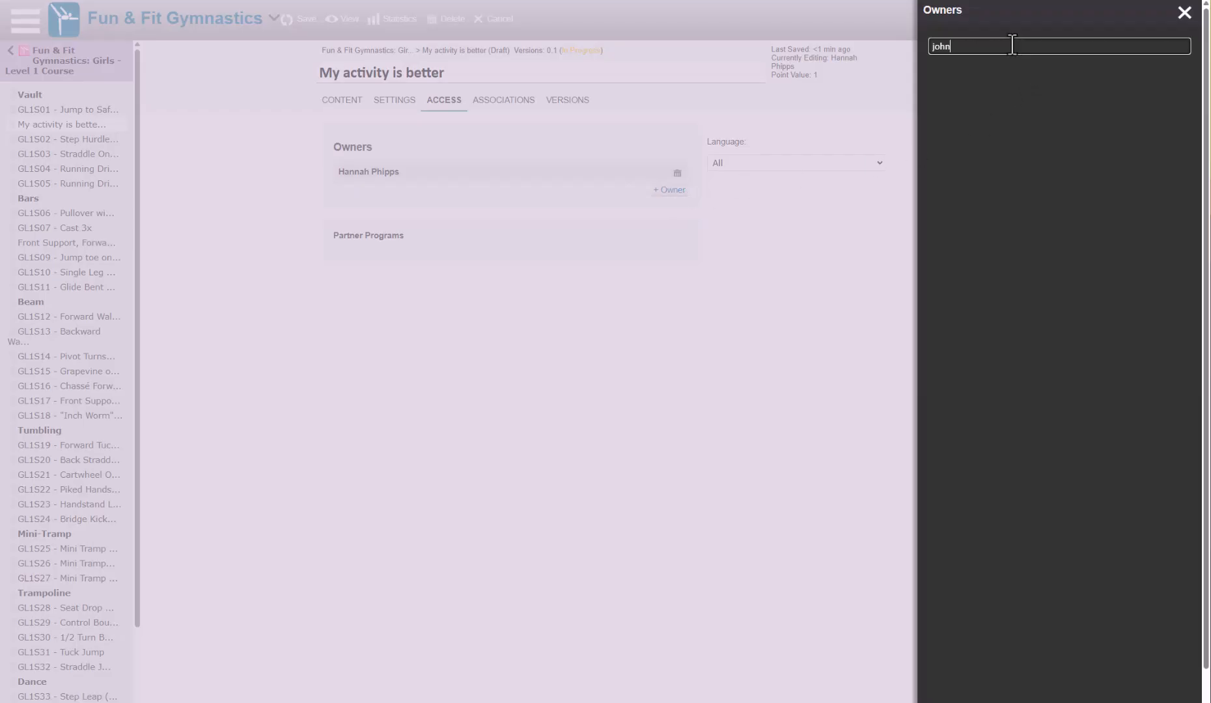
click(1001, 71)
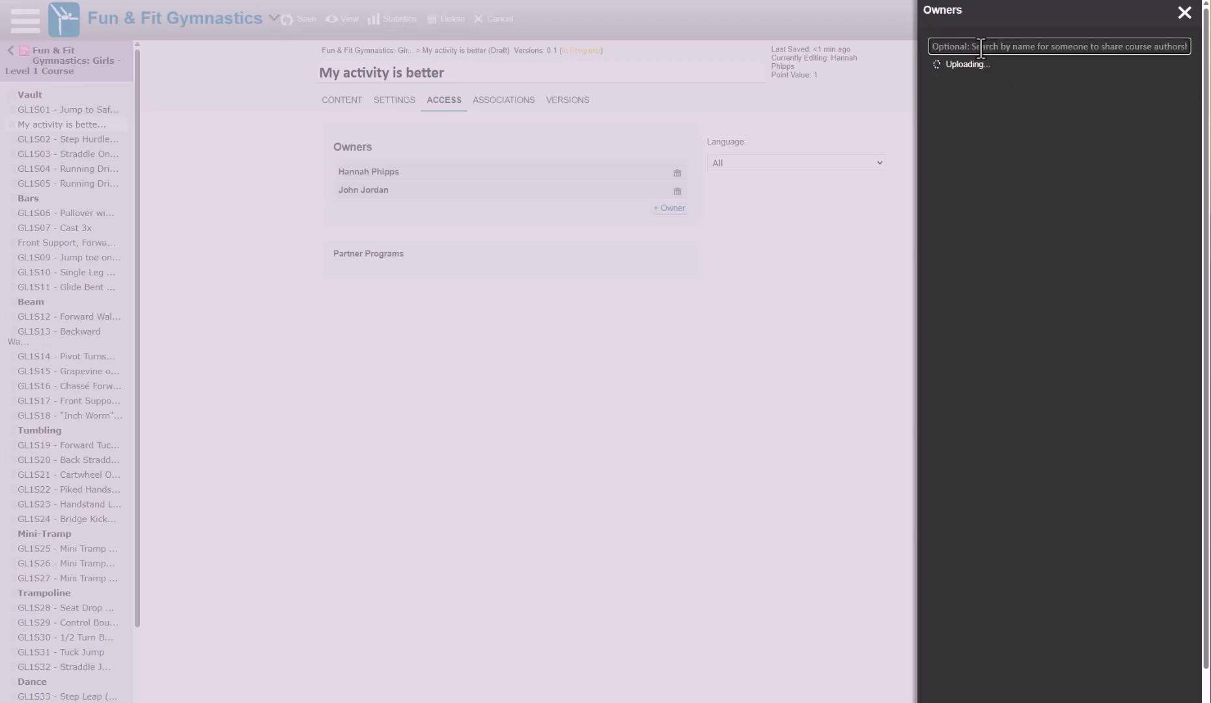
Add a second Owner/Operator as owner of My activity is better, searching by part of their first name.
text(janea)
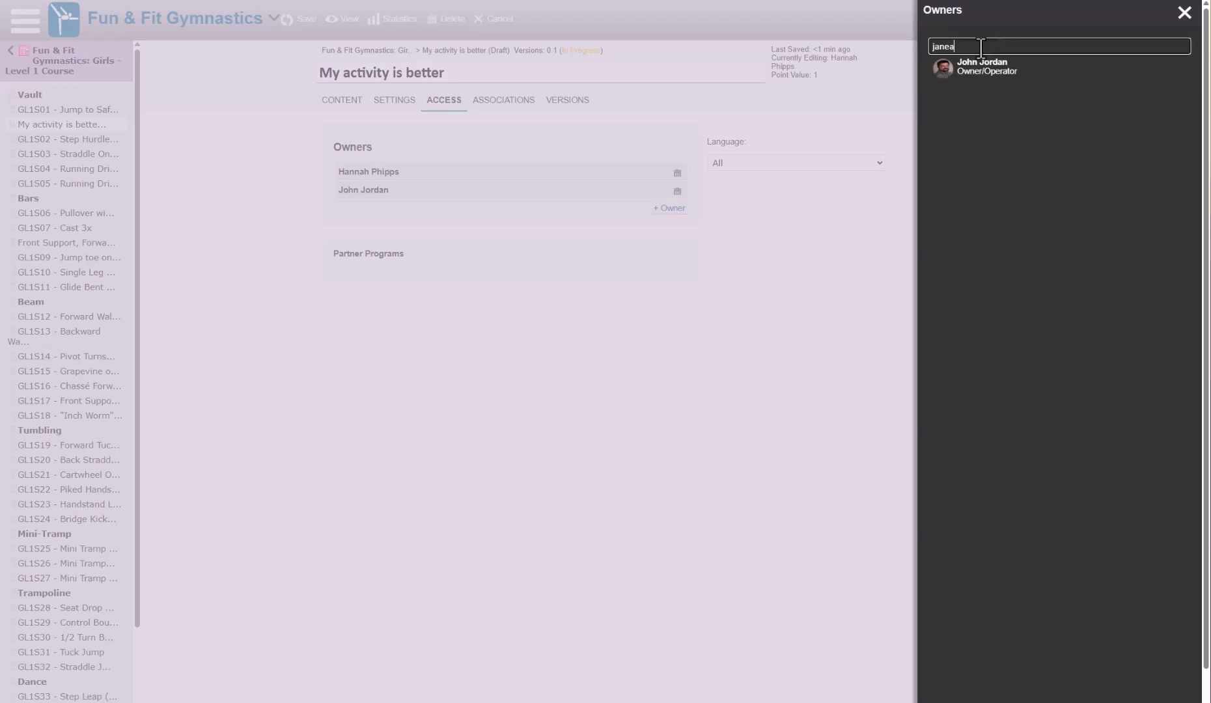
click(986, 70)
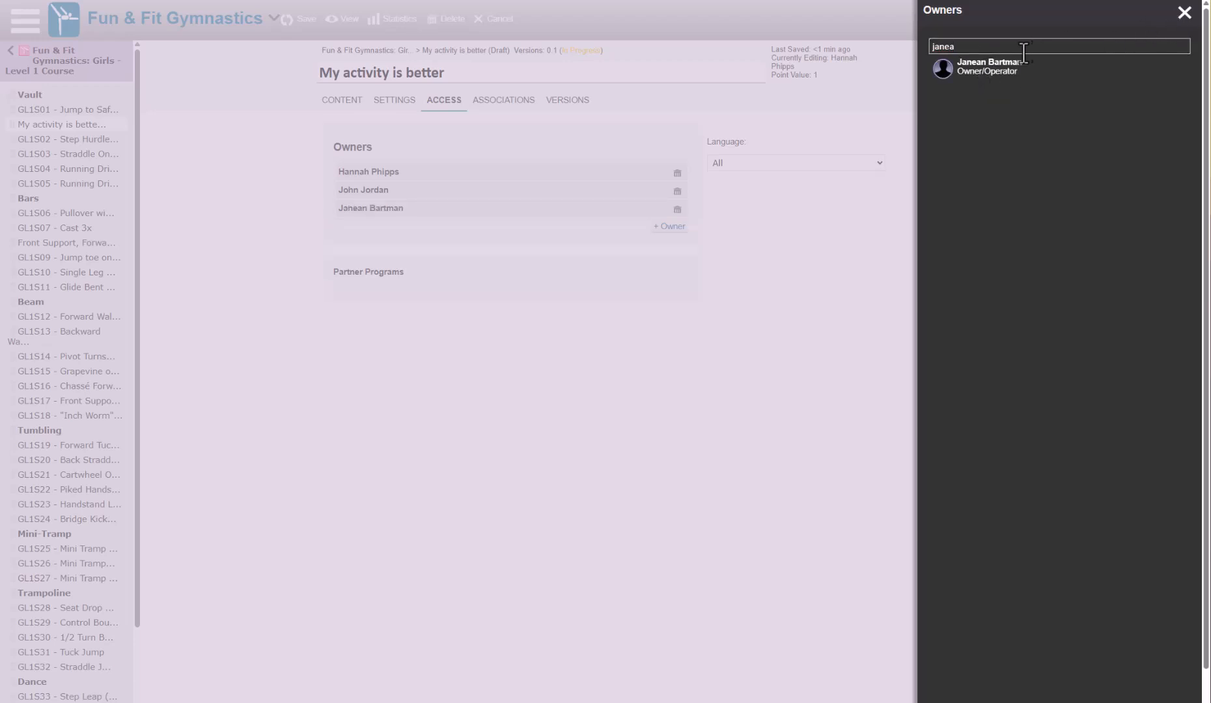
click(1184, 12)
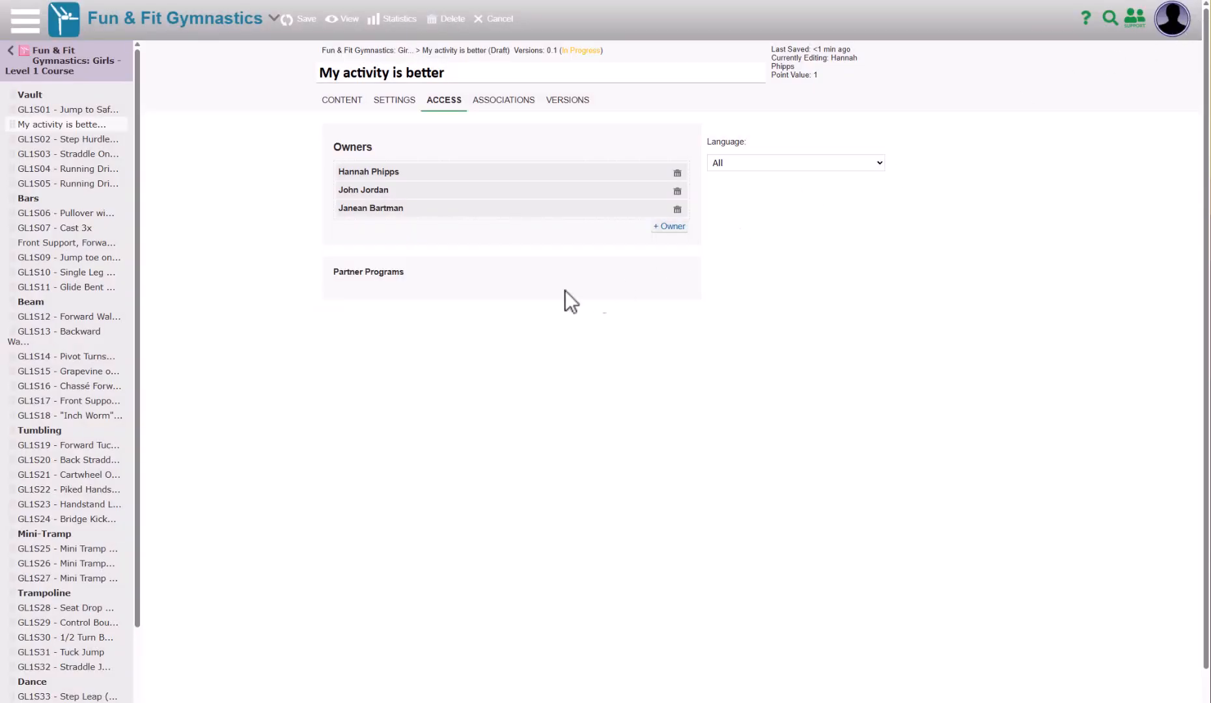
Open the embed block in the My activity is better content, then copy the embed code of YouTube's "Straight jump off block back up" video.
click(350, 110)
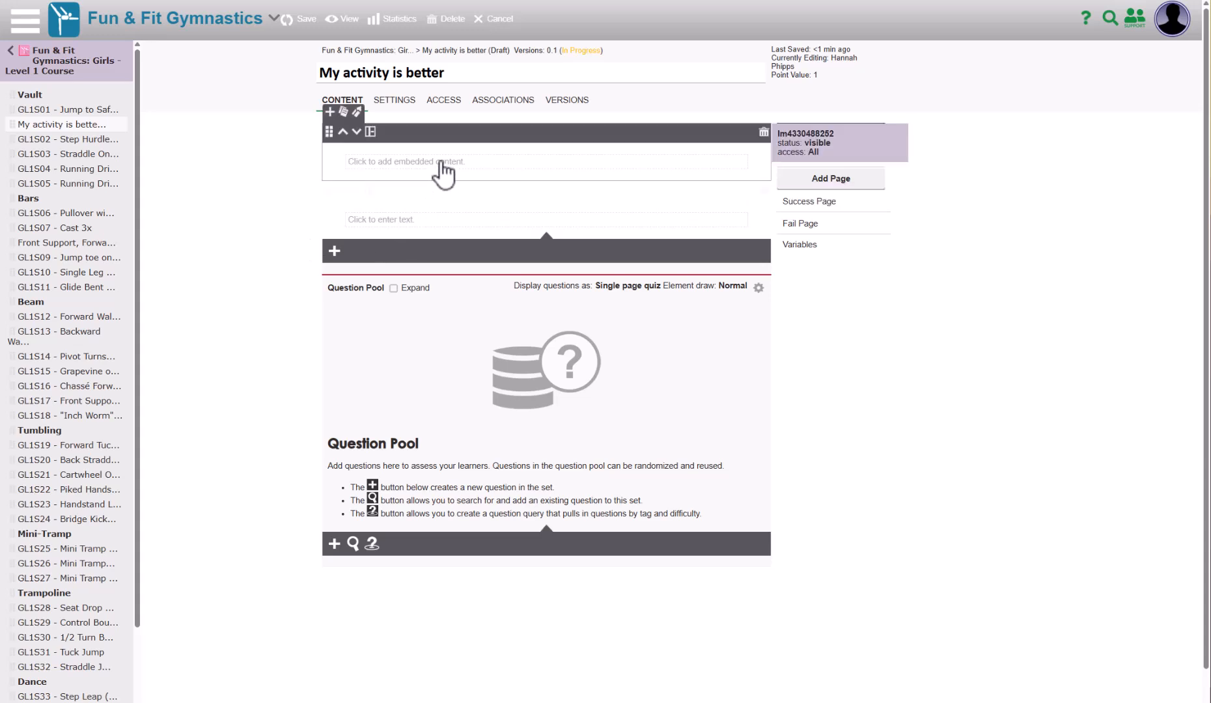
click(393, 170)
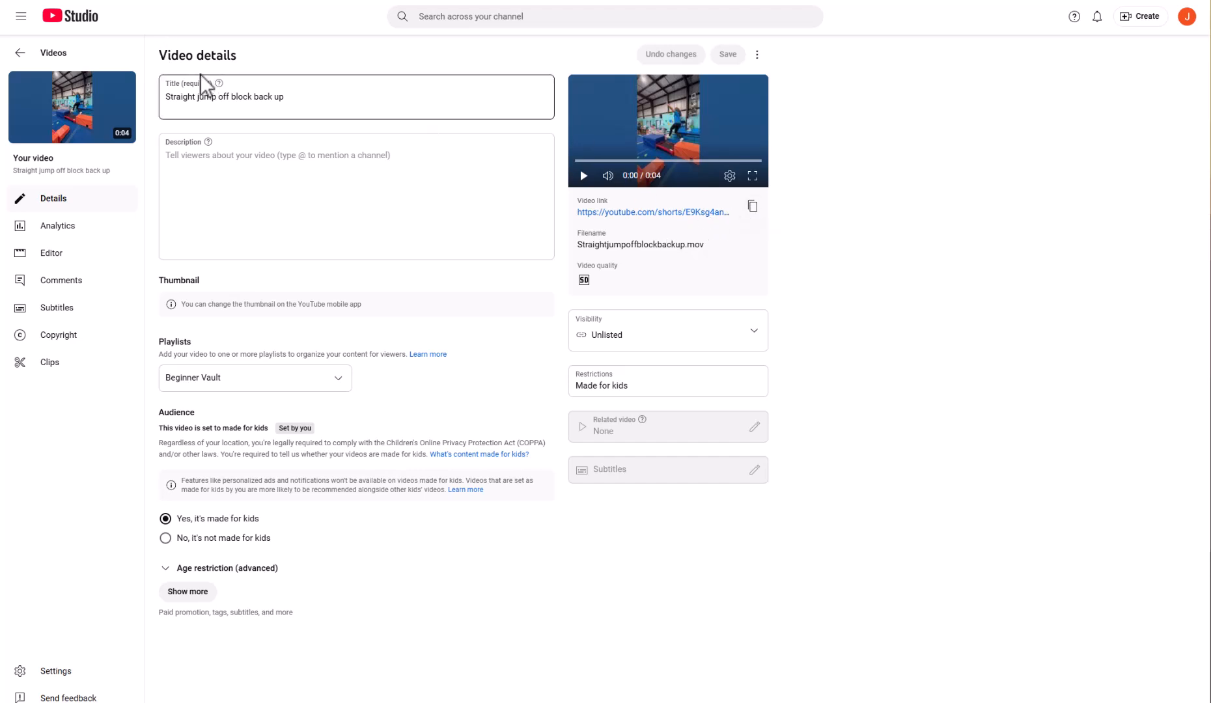
click(41, 55)
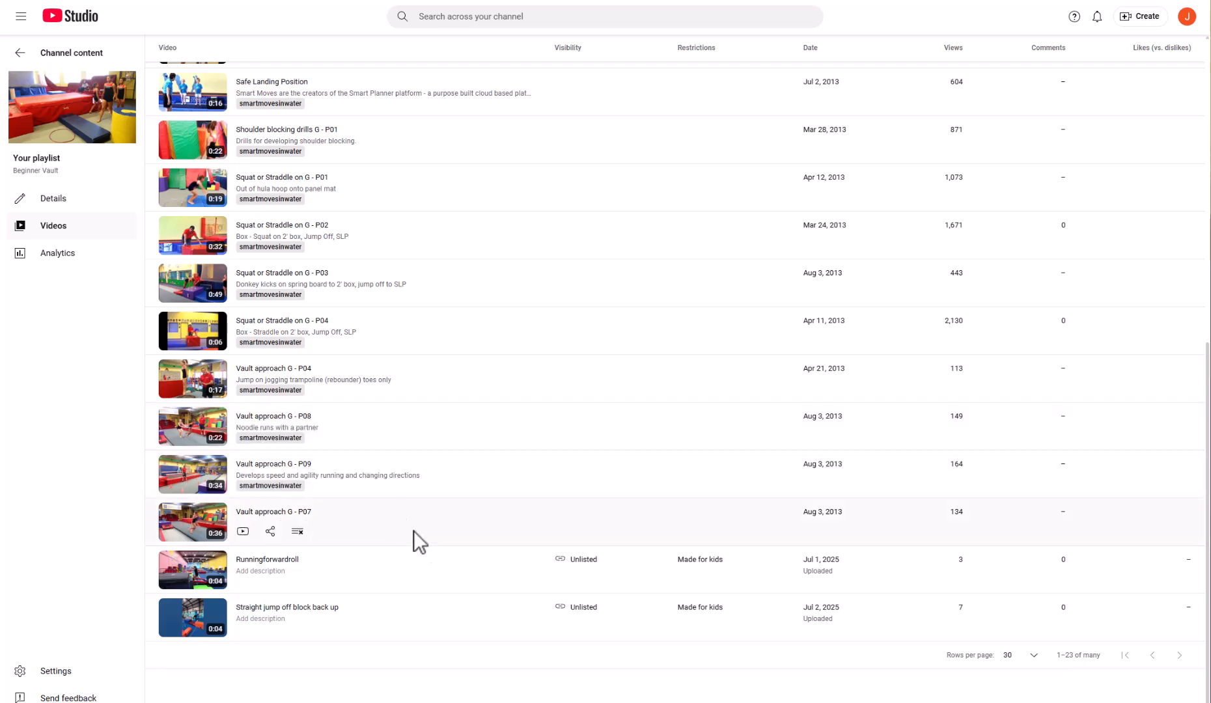
click(332, 609)
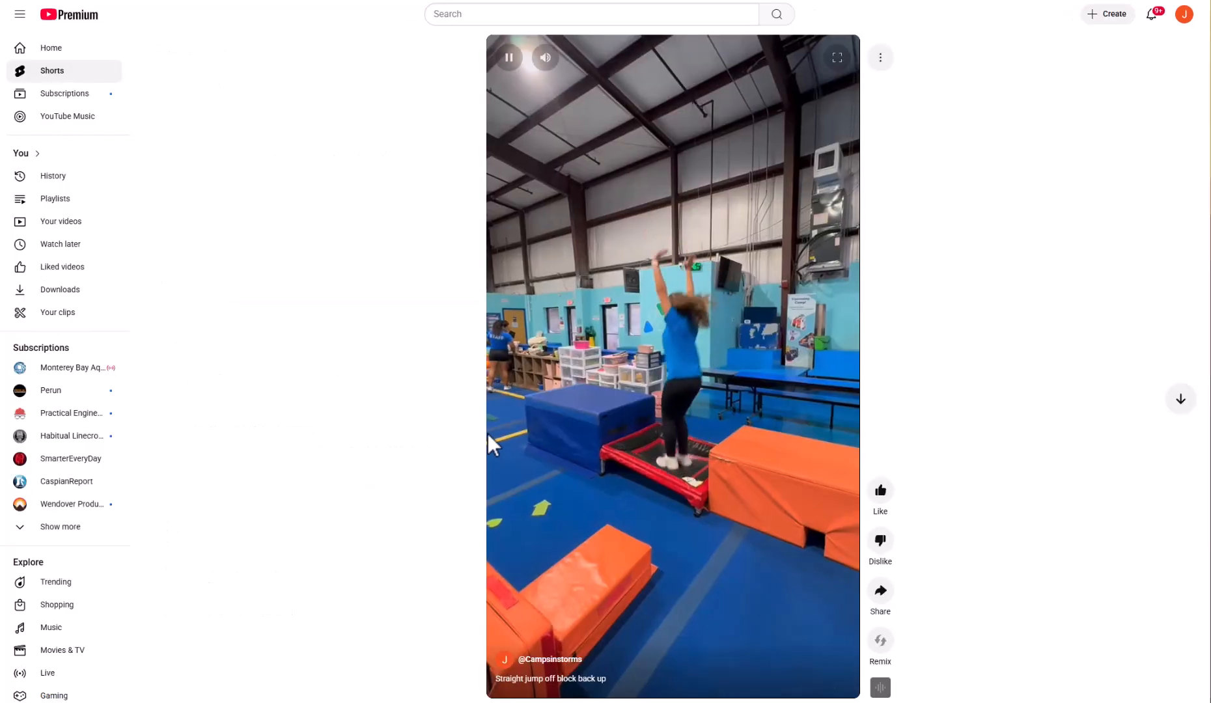
right_click(647, 267)
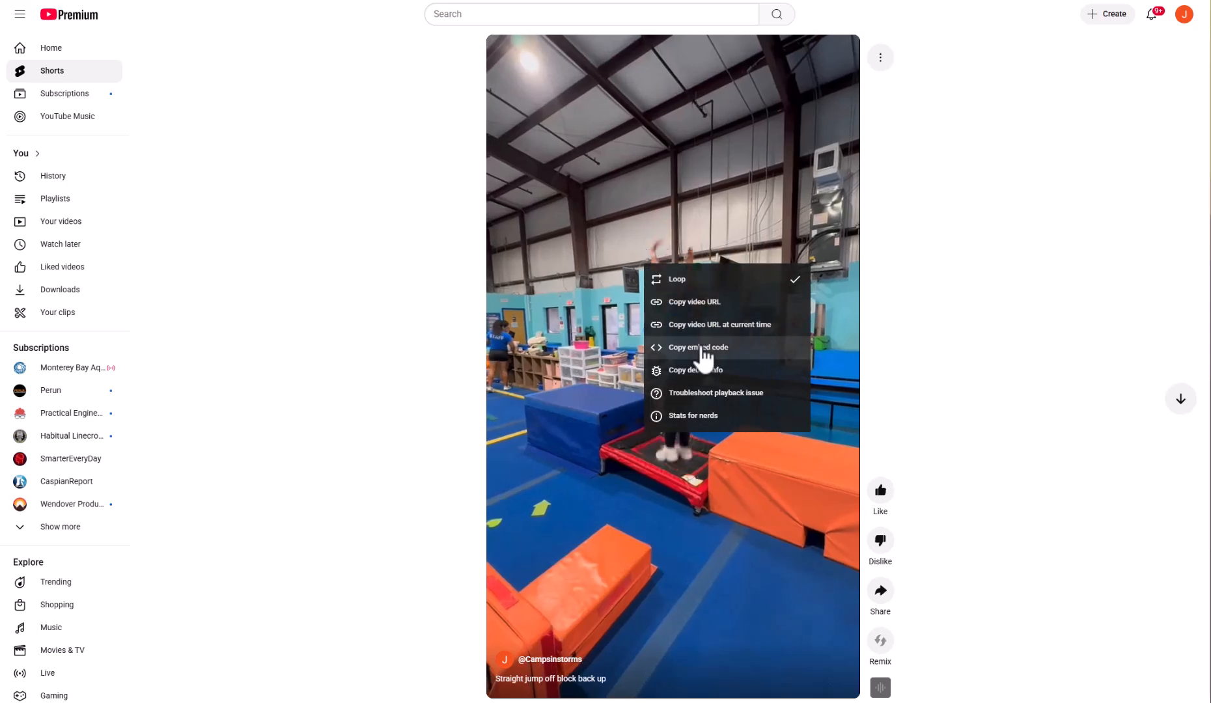
click(704, 357)
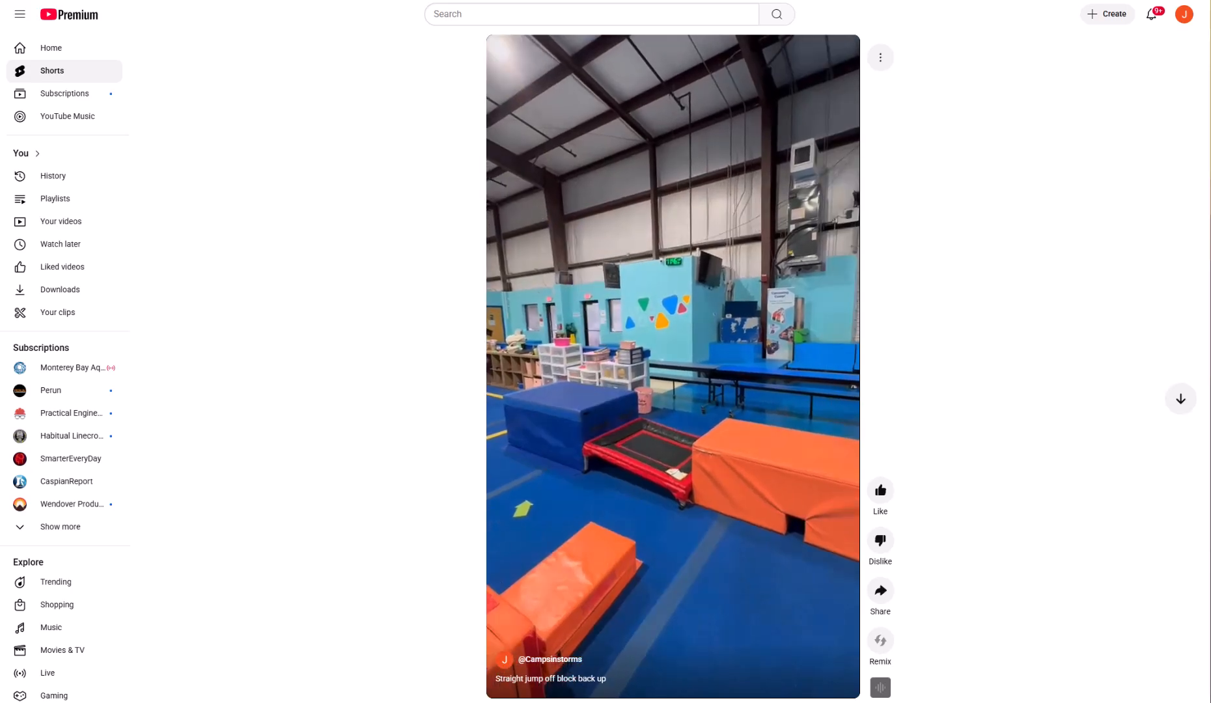
Return to the activity editor, paste the copied YouTube code into the embed block, and apply it.
click(411, 0)
right_click(452, 178)
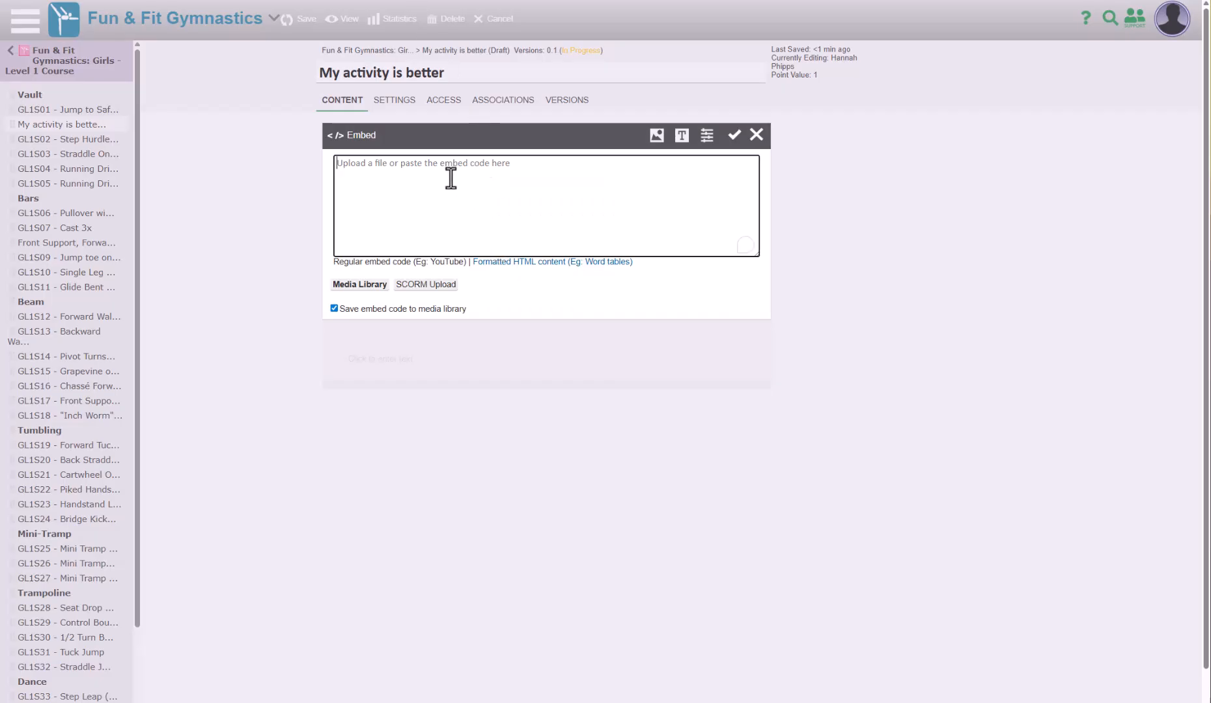
click(487, 307)
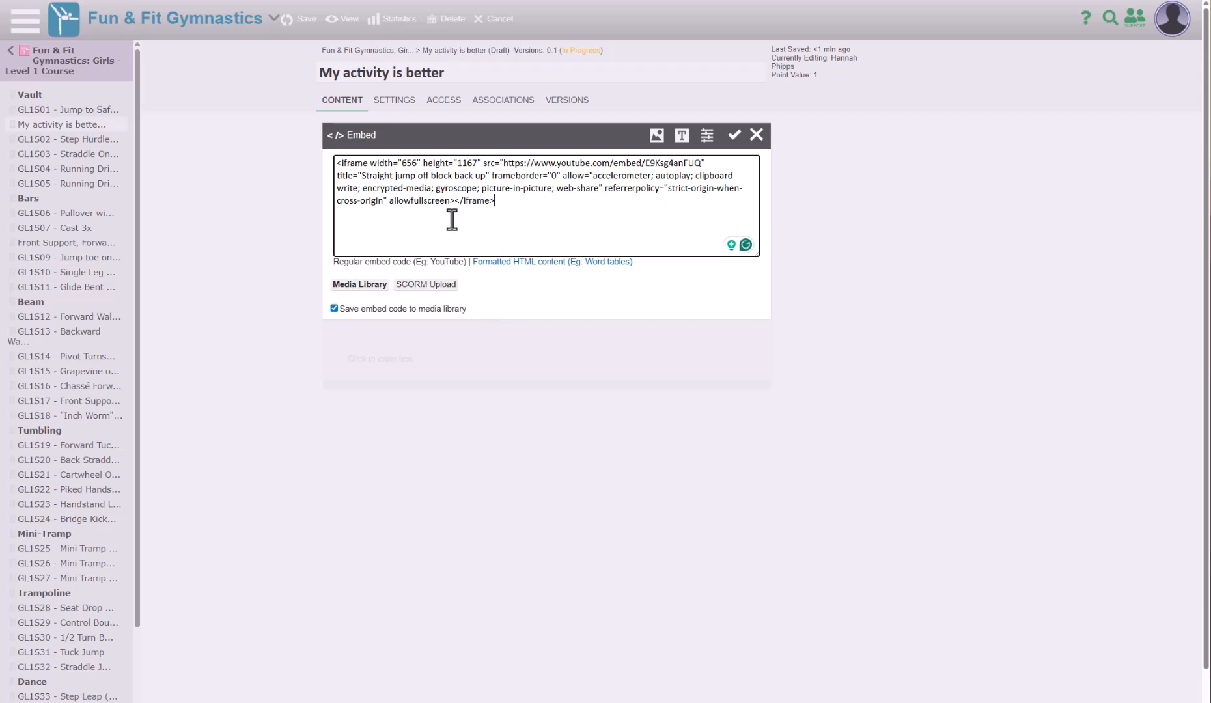
click(734, 136)
scroll(743, 413, down, 4)
scroll(745, 413, up, 4)
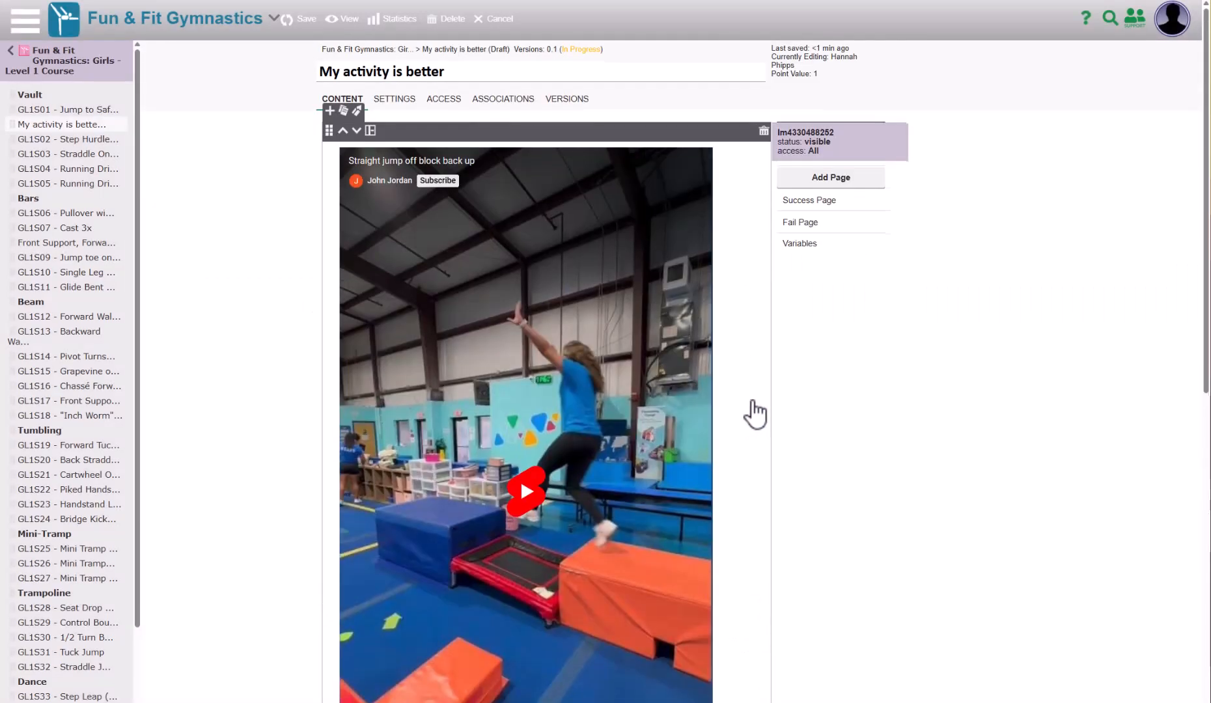
scroll(754, 415, down, 2)
scroll(754, 414, up, 1)
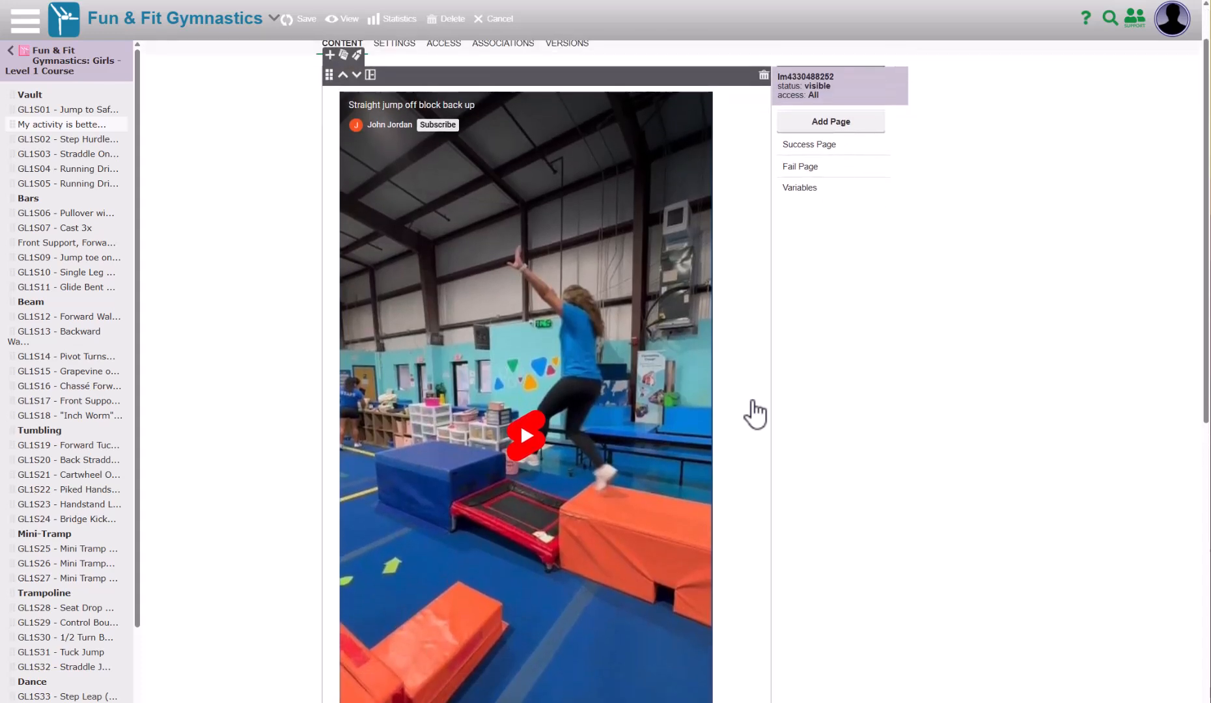
Paste the skill description starting "The child should take one or two steps" into the text block below the video and apply it.
scroll(754, 414, down, 2)
scroll(753, 415, down, 5)
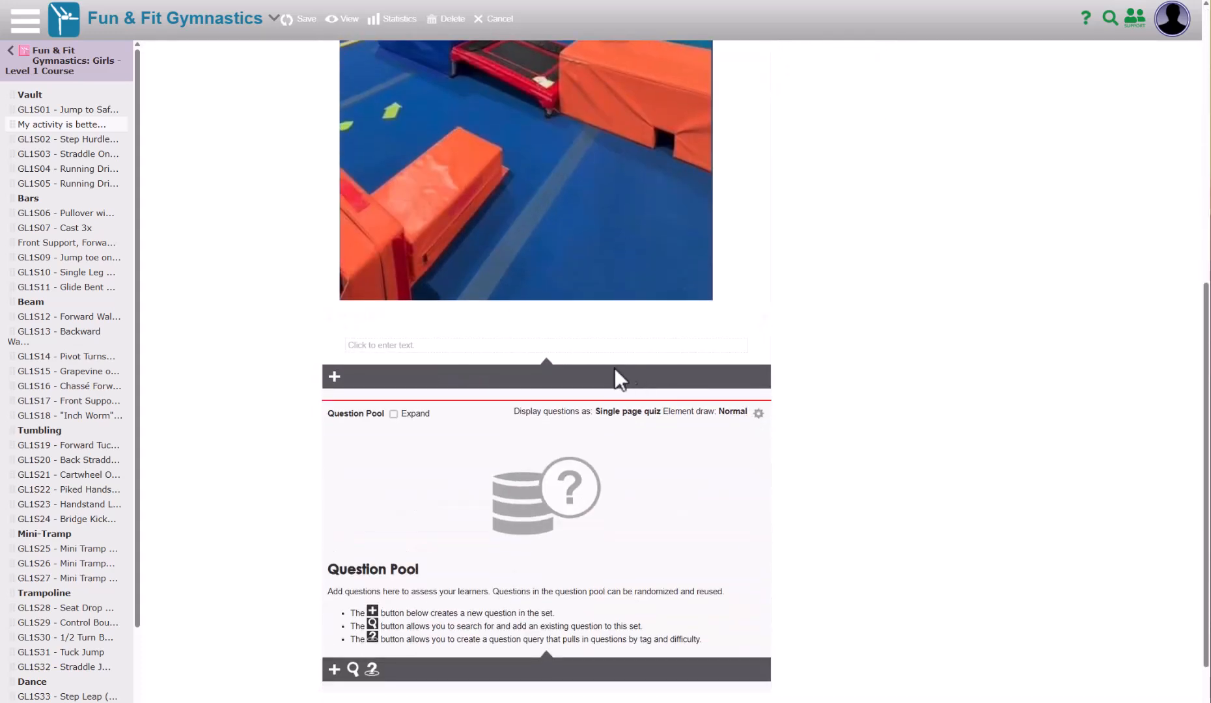
click(486, 352)
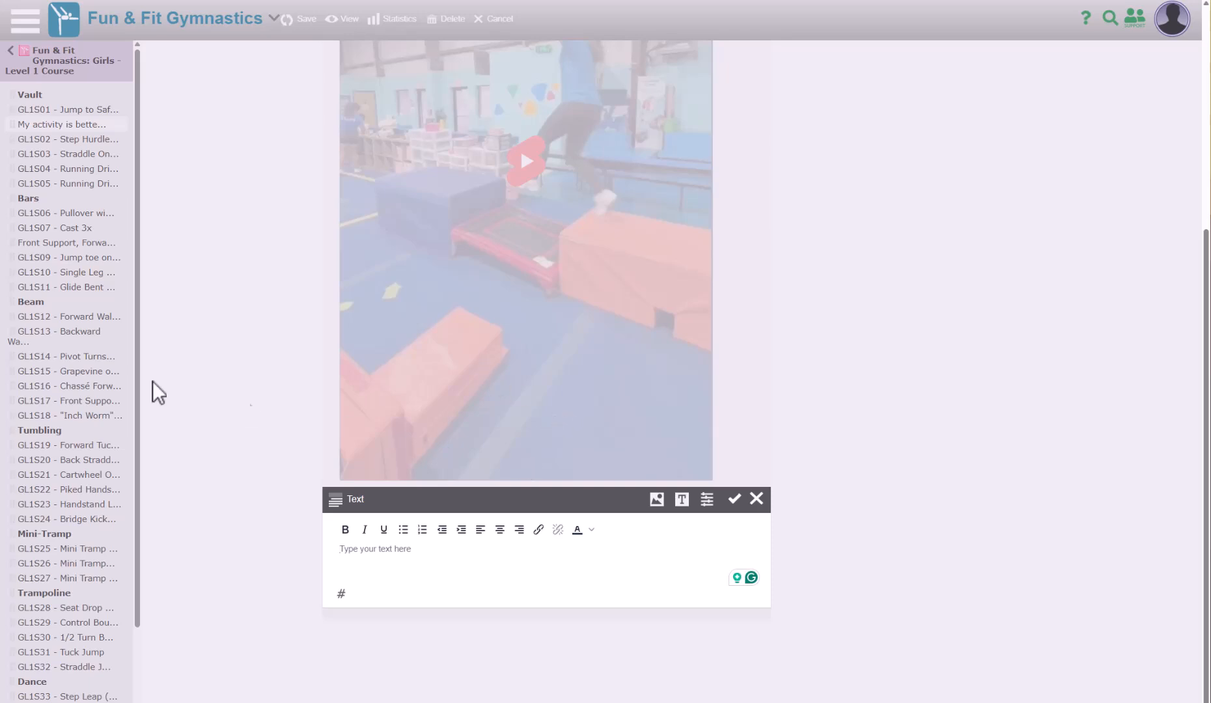
key(ctrl+v)
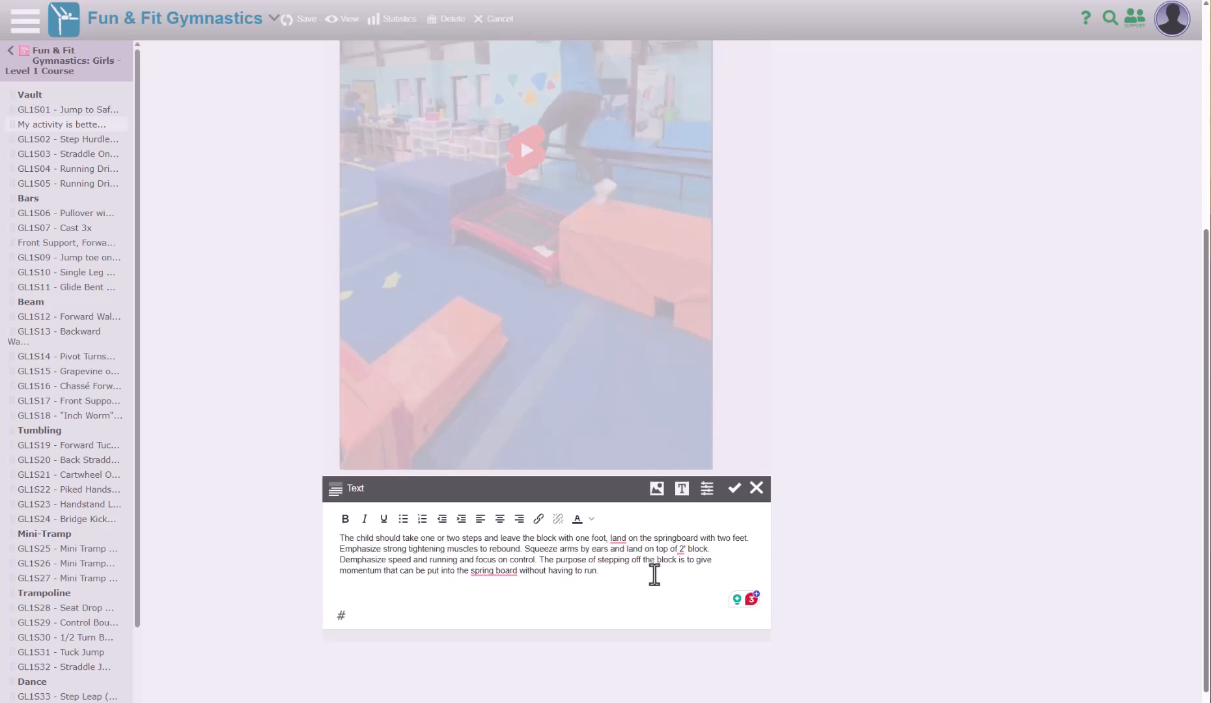
click(737, 489)
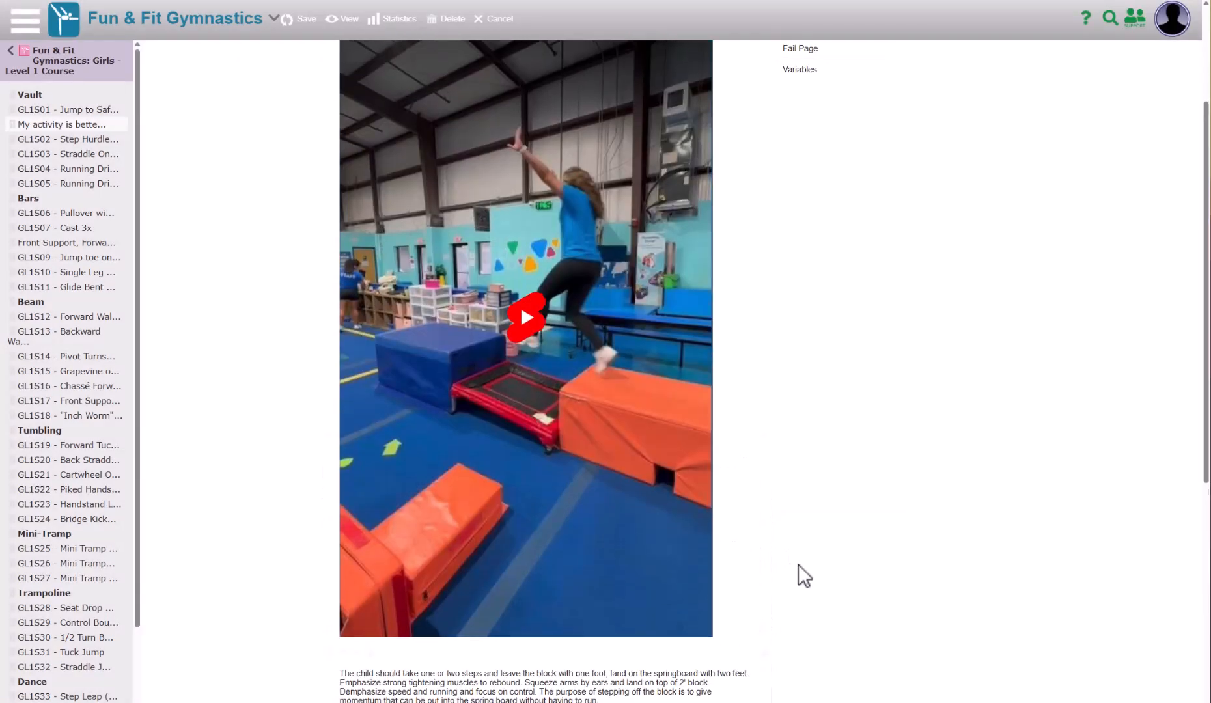
Add a multiple choice question titled "Question 1" to the activity's question pool.
scroll(797, 565, down, 3)
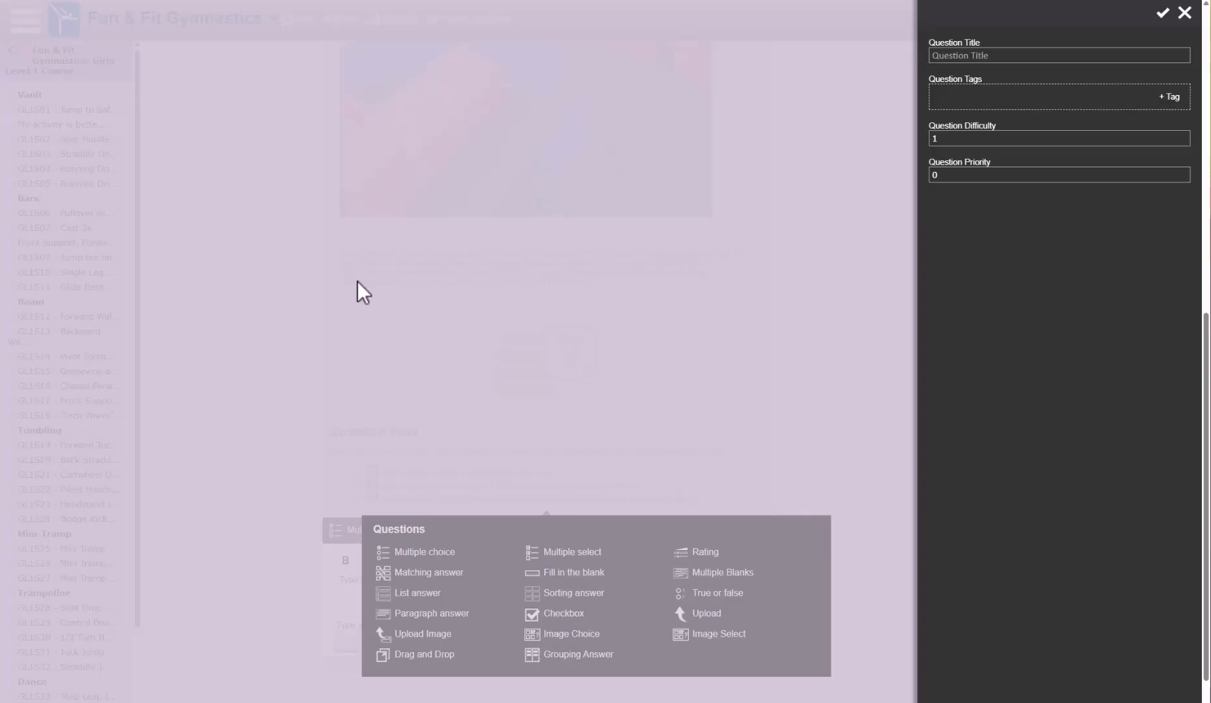
click(1030, 55)
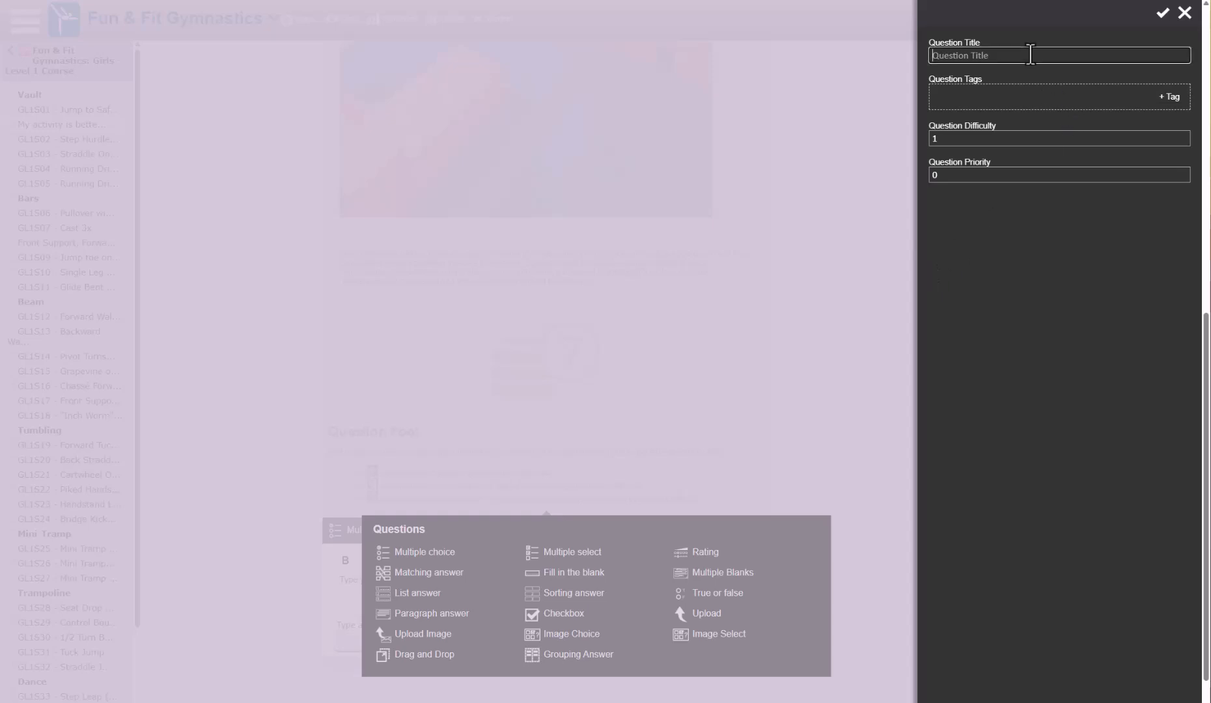
text(Question 1)
click(1163, 18)
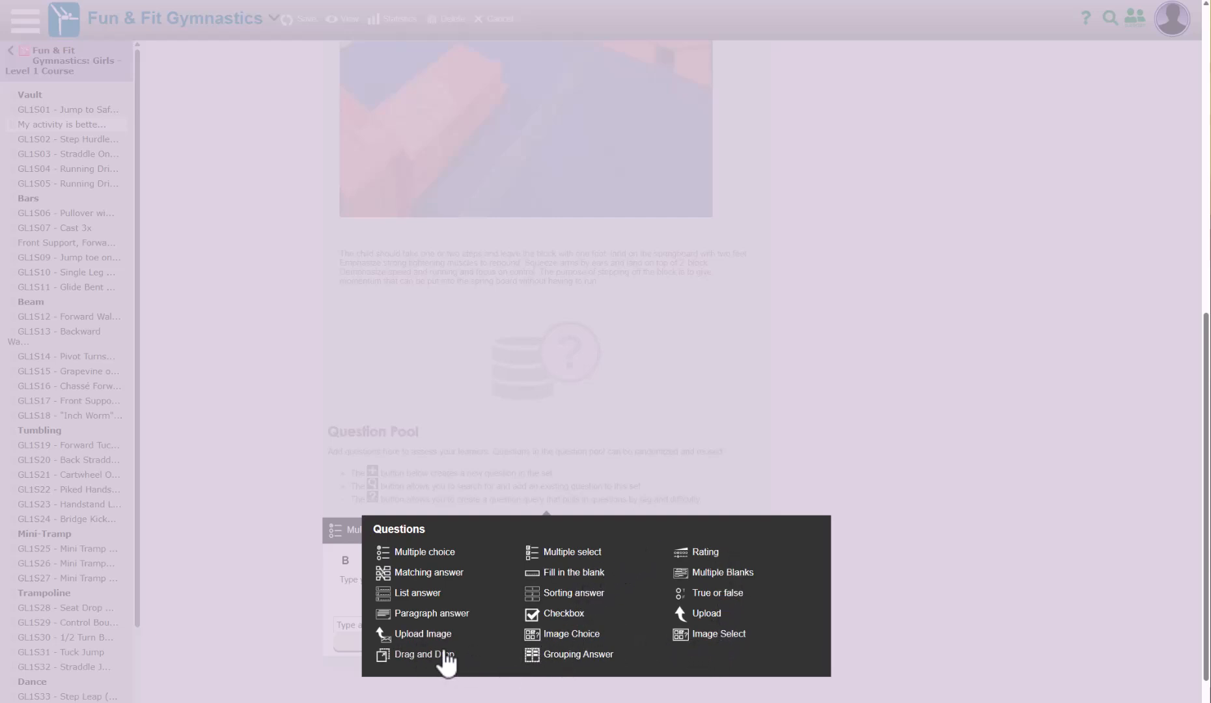
click(435, 556)
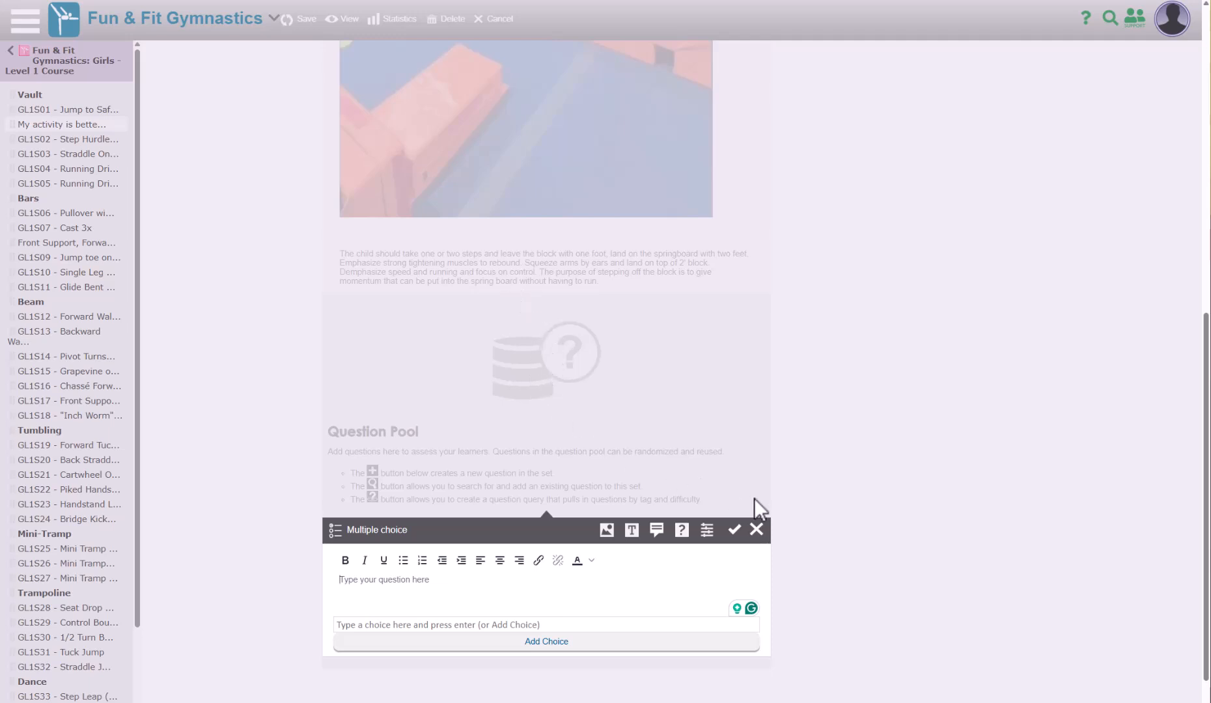
Enter "Should the child run off the block?" as the question text, with Yes and No as answer choices.
text(Should the child r)
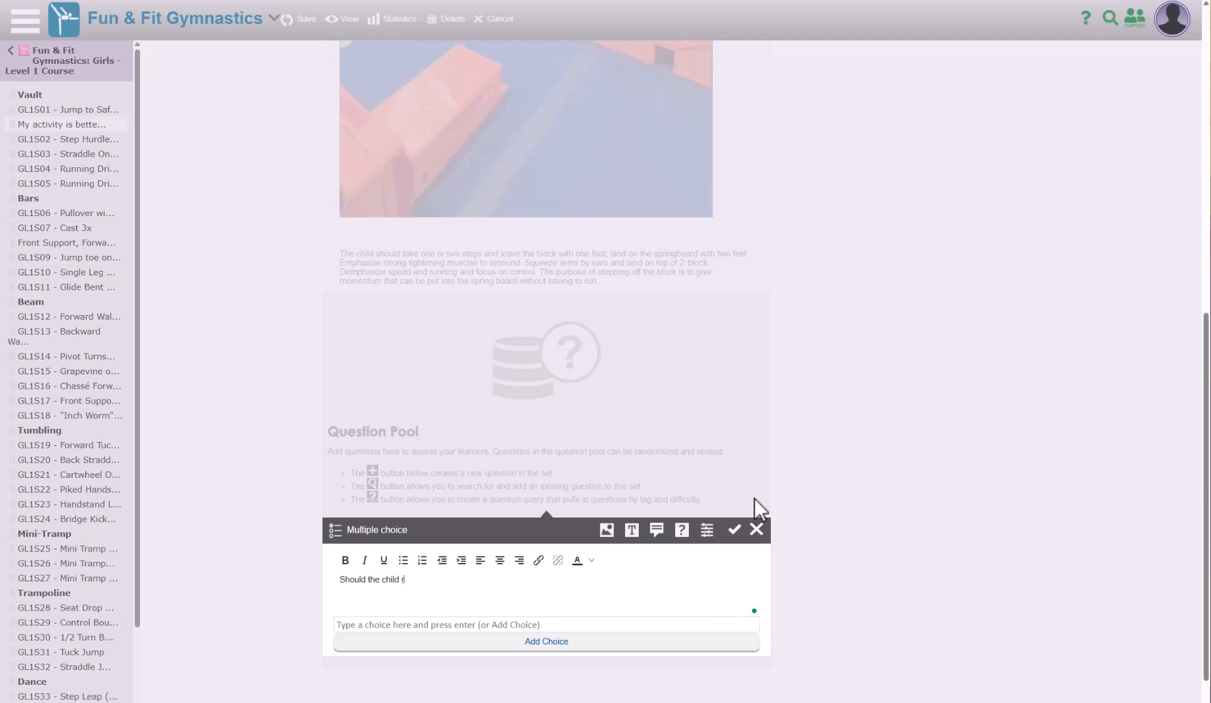
text(un off the block?)
click(499, 641)
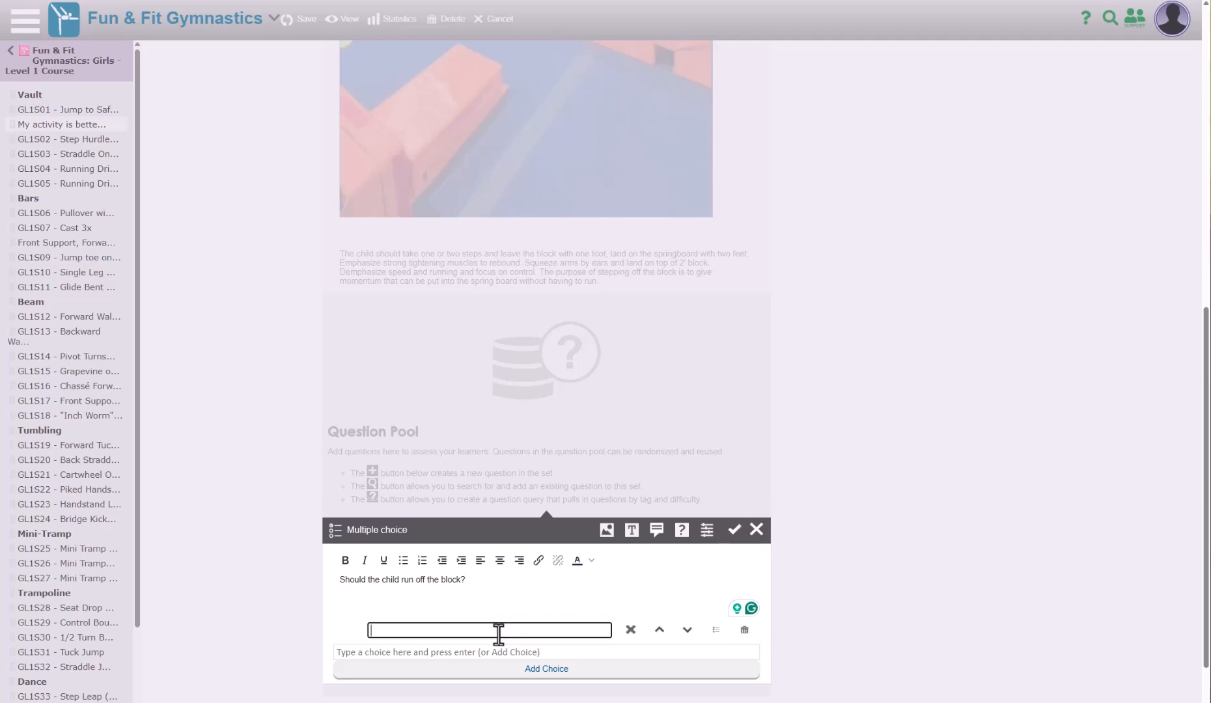
text(Ye)
click(501, 601)
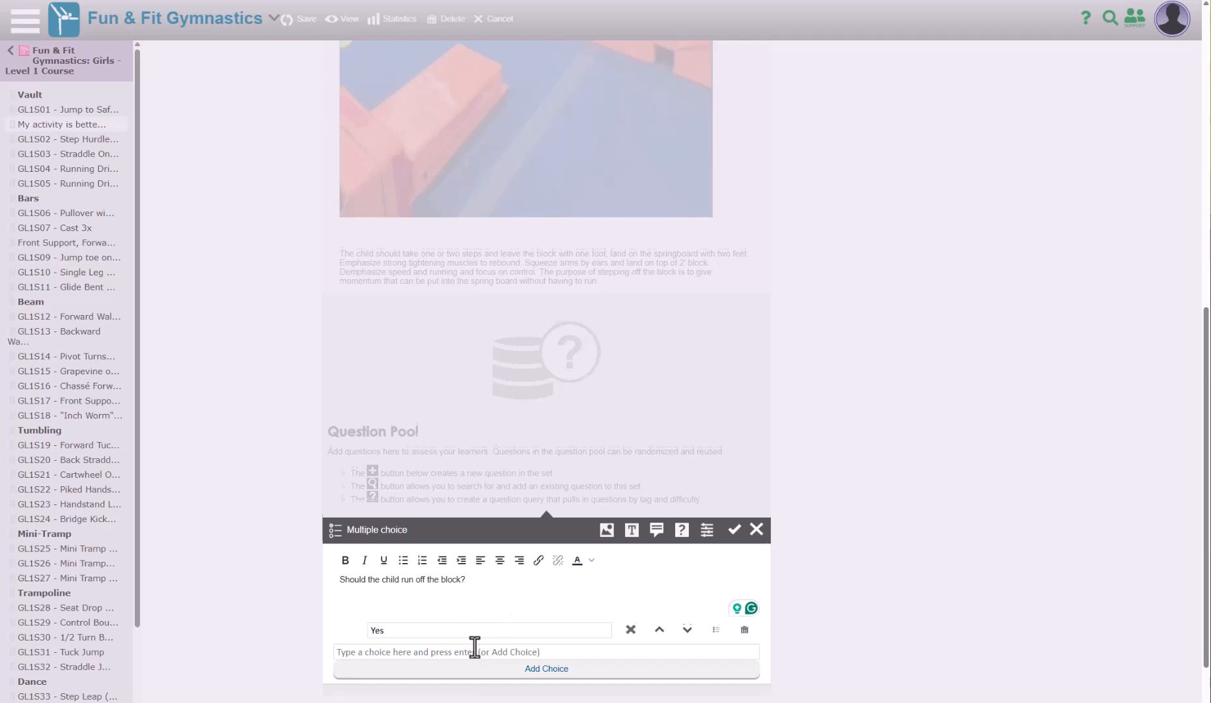
scroll(475, 642, down, 1)
click(496, 609)
click(465, 601)
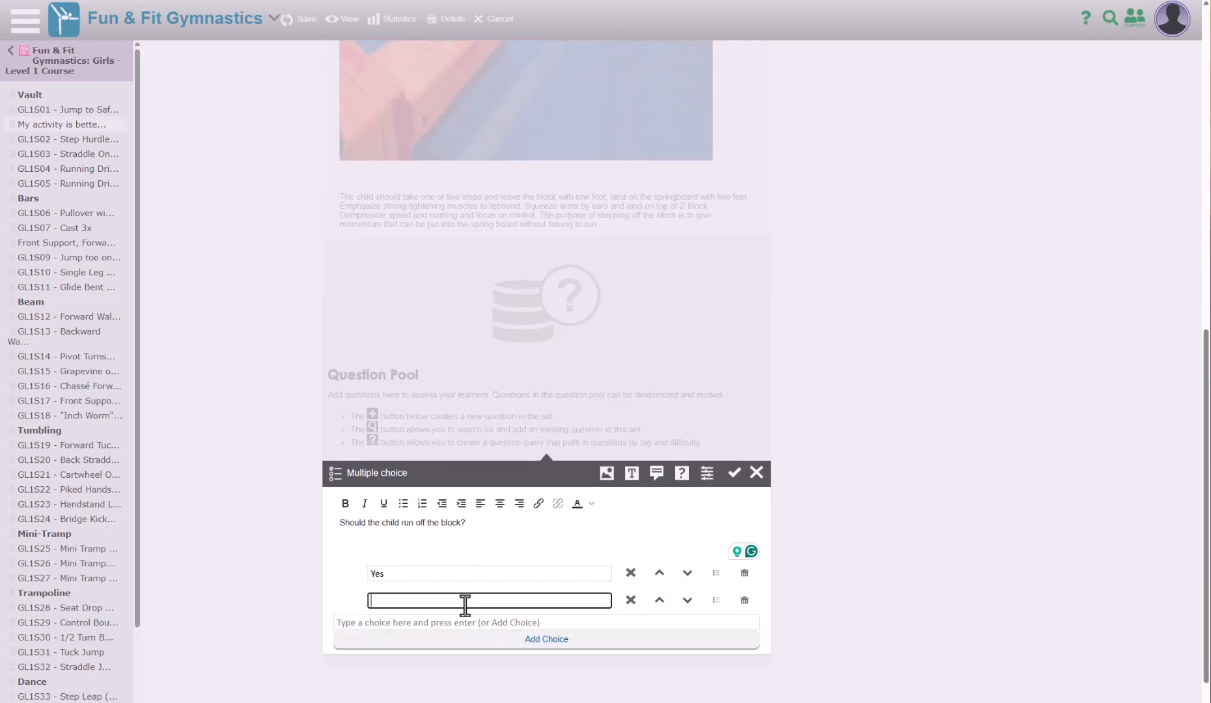
text(No)
Mark No as the correct answer and apply the multiple choice question.
click(588, 531)
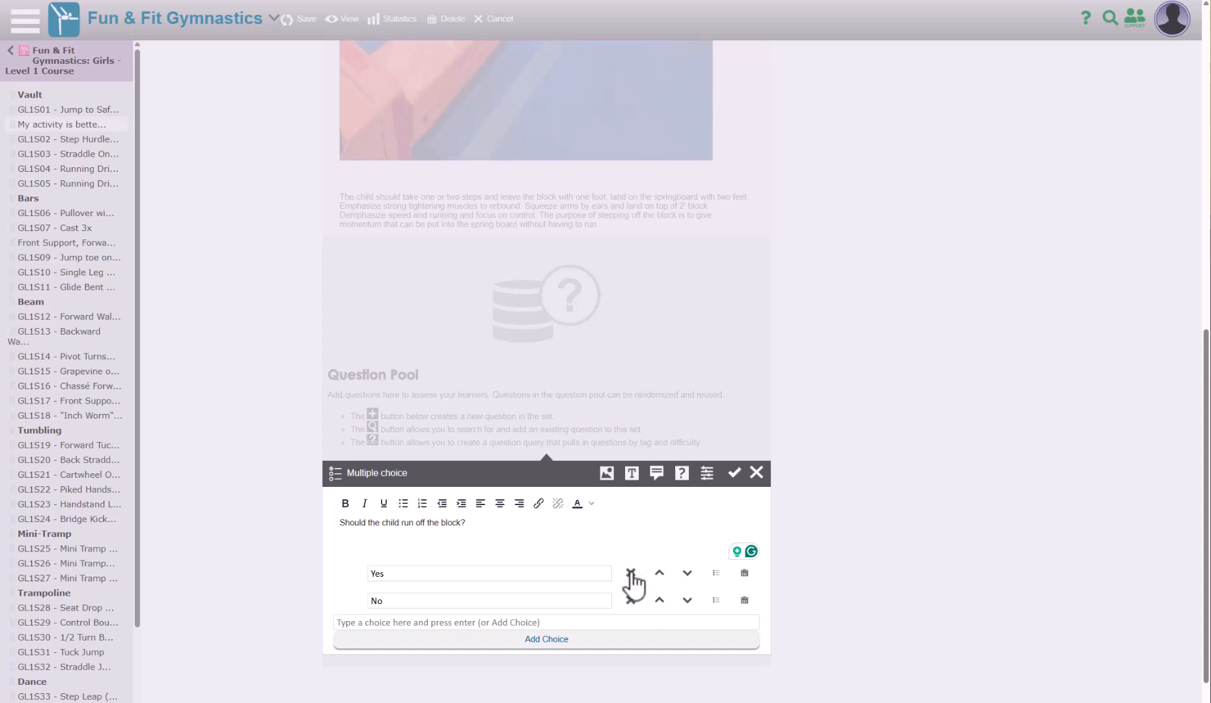
click(630, 600)
click(734, 473)
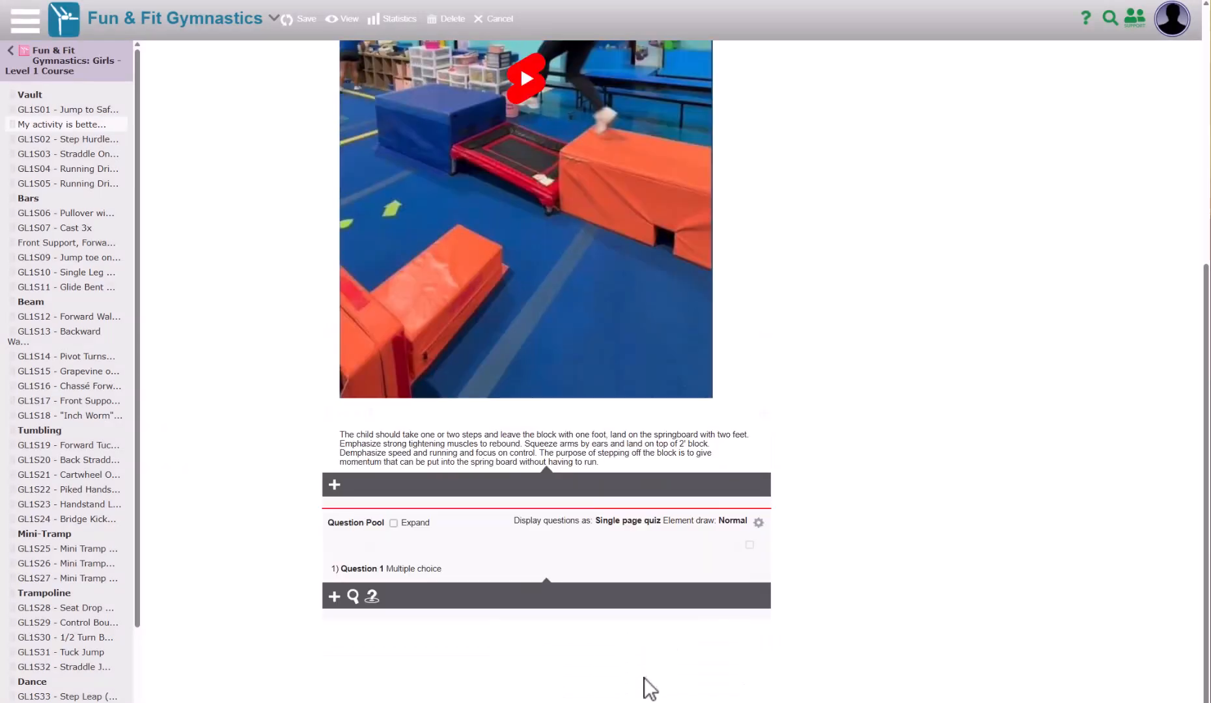
Review the built introduction page and save the My activity is better activity as a draft.
mouse_move(464, 549)
scroll(737, 535, up, 3)
scroll(735, 534, up, 4)
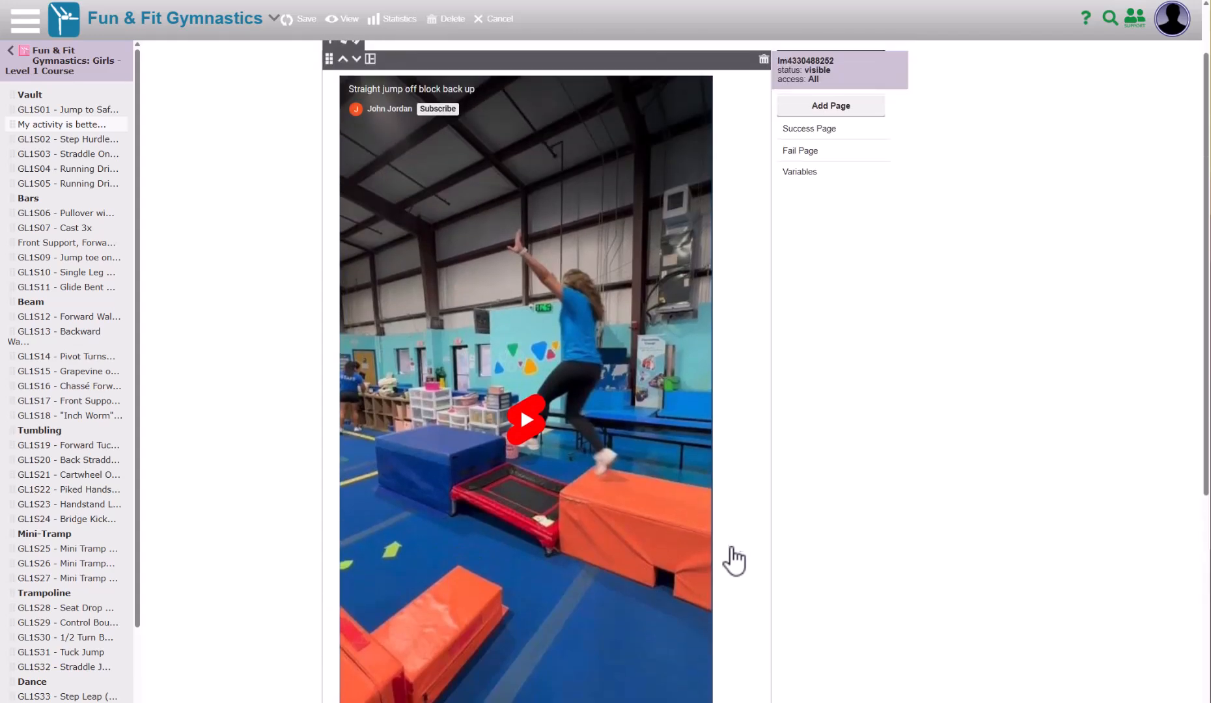
scroll(710, 441, down, 3)
scroll(735, 467, up, 3)
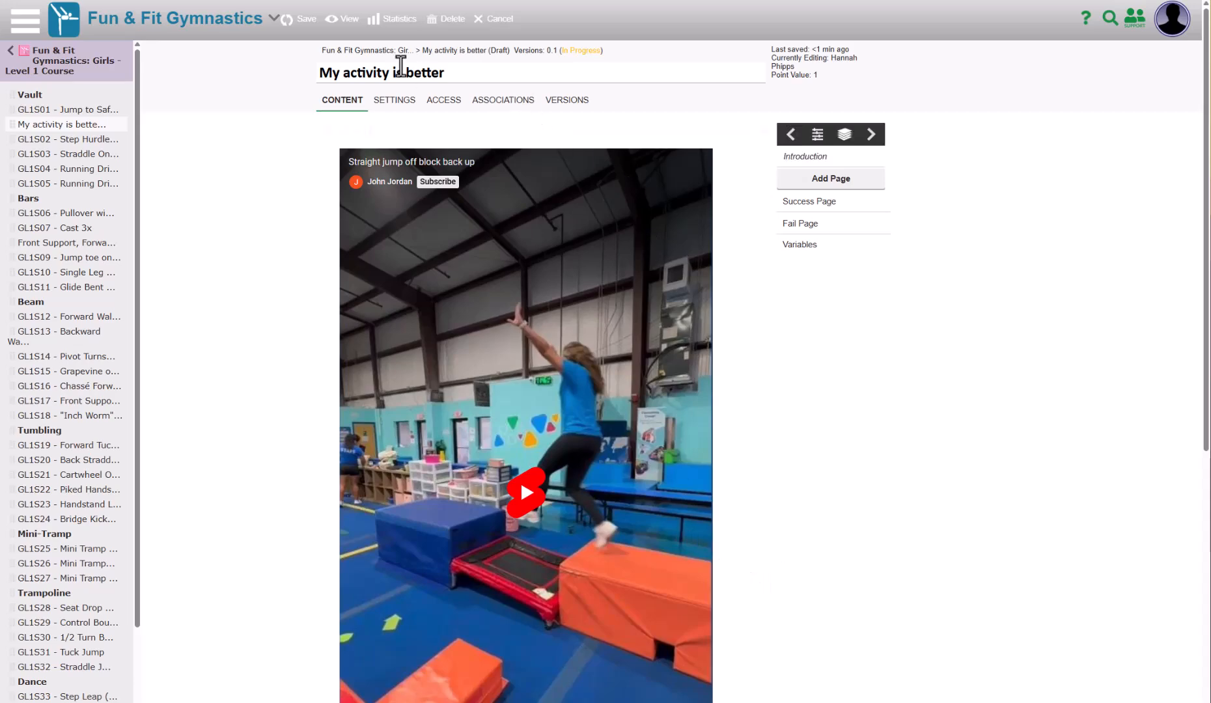
click(294, 29)
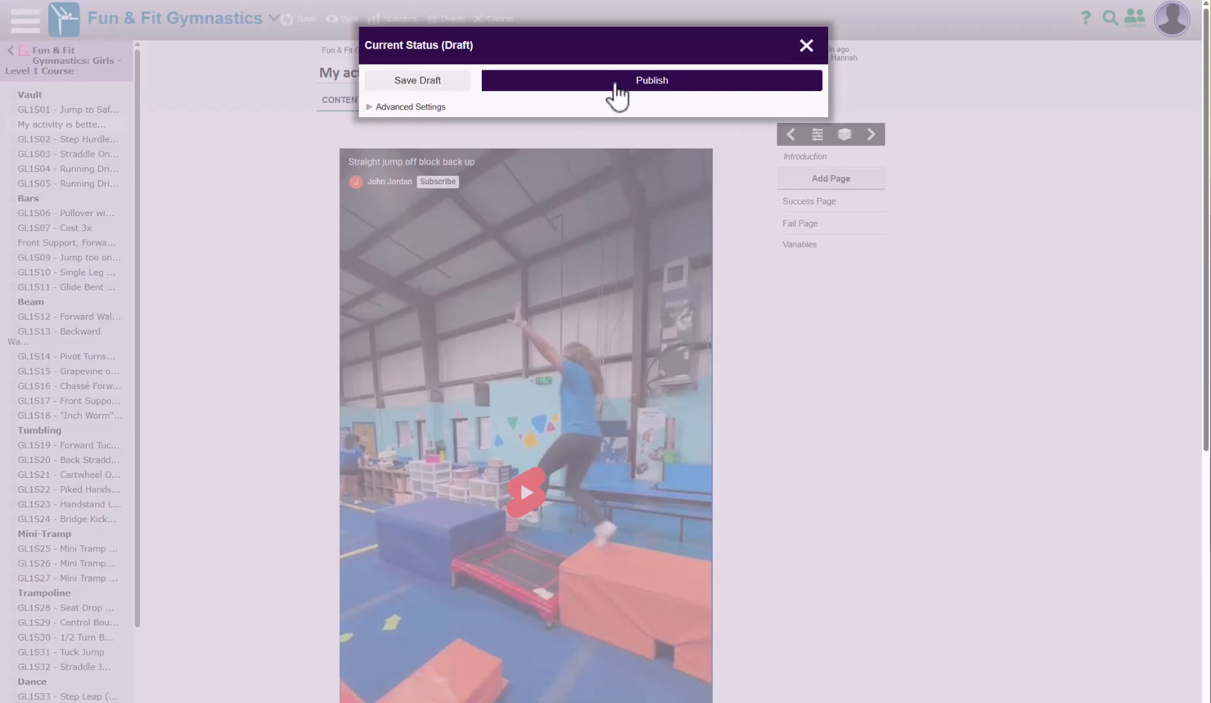
click(430, 79)
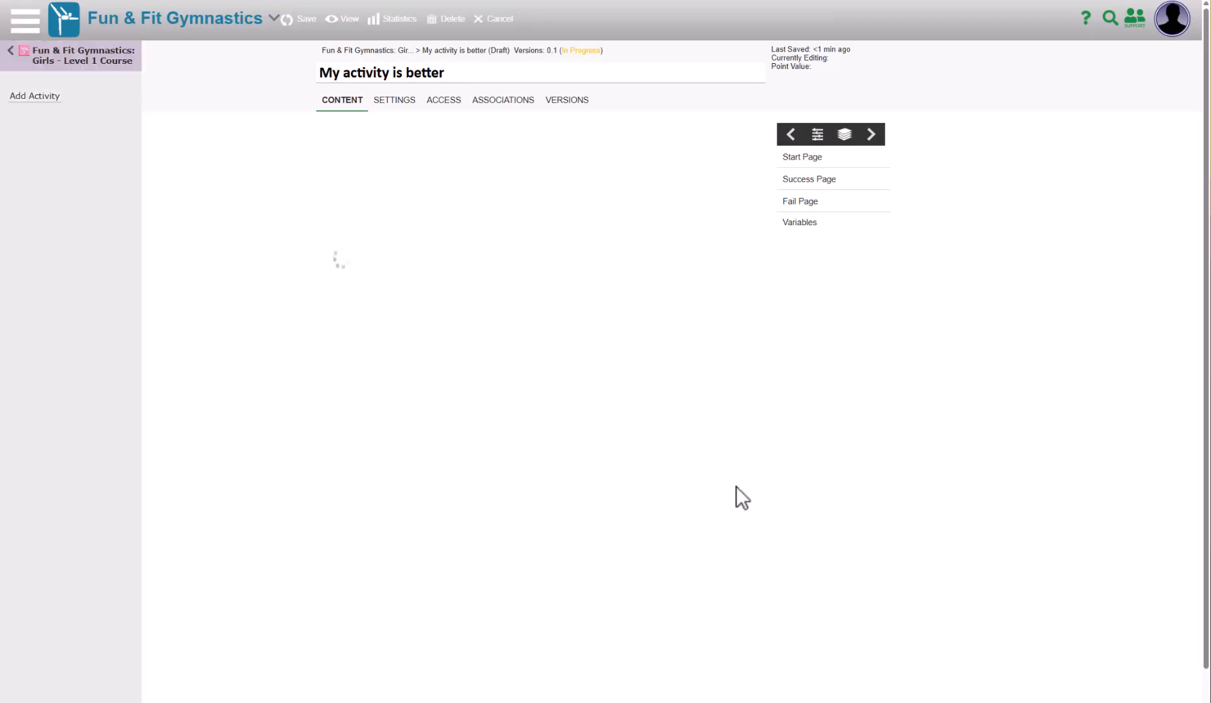
scroll(749, 527, down, 3)
scroll(716, 579, down, 3)
scroll(717, 586, up, 6)
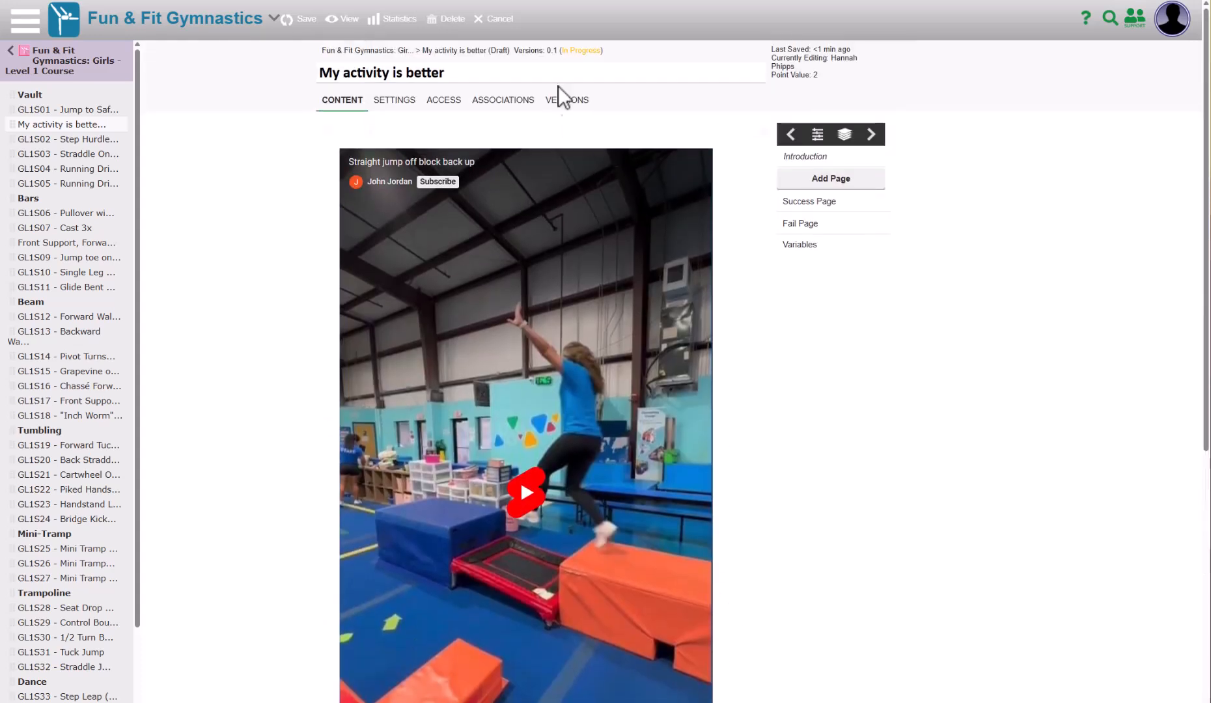
Leave the activity editor for the Girls - Level 1 Course outline, check the activity's place under Vault, and save the course as a draft.
click(489, 32)
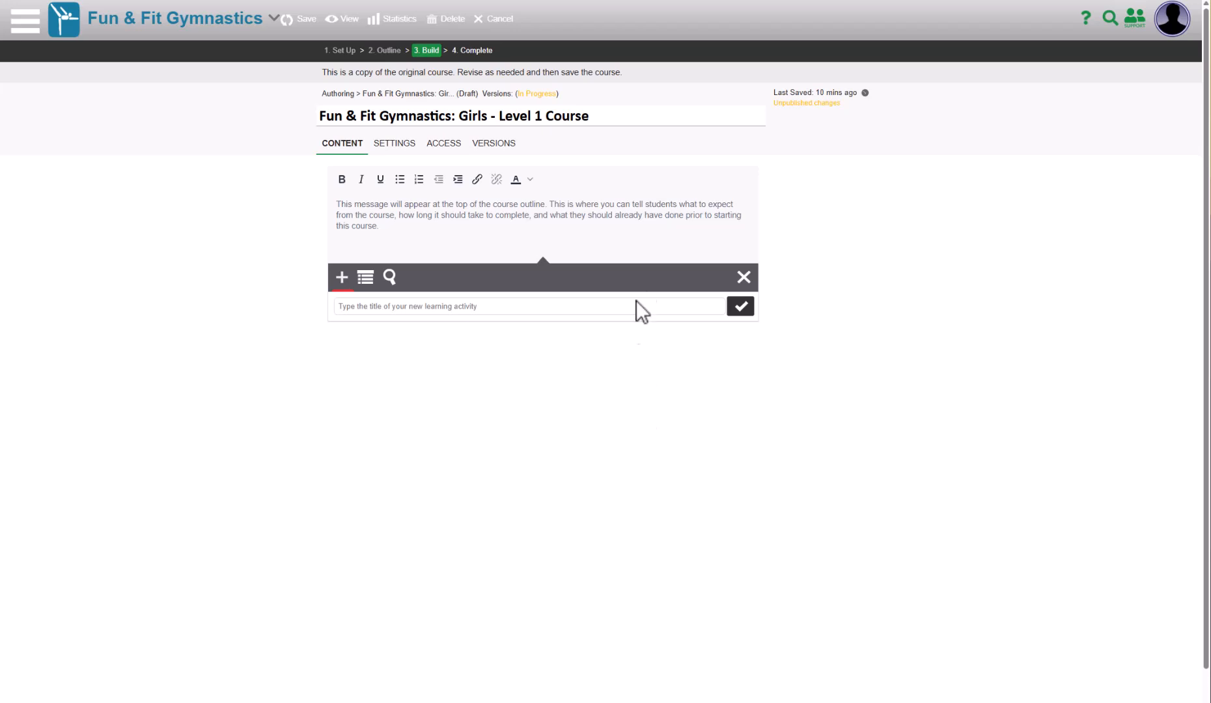
scroll(560, 410, down, 4)
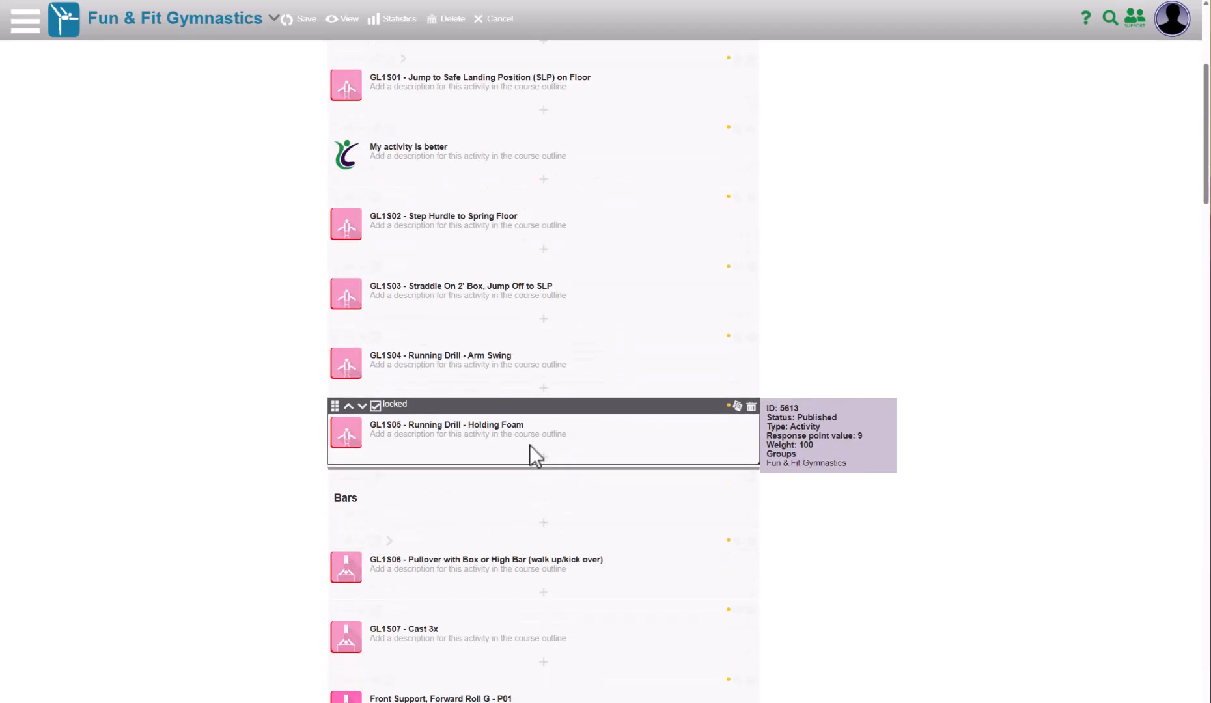
scroll(529, 444, up, 5)
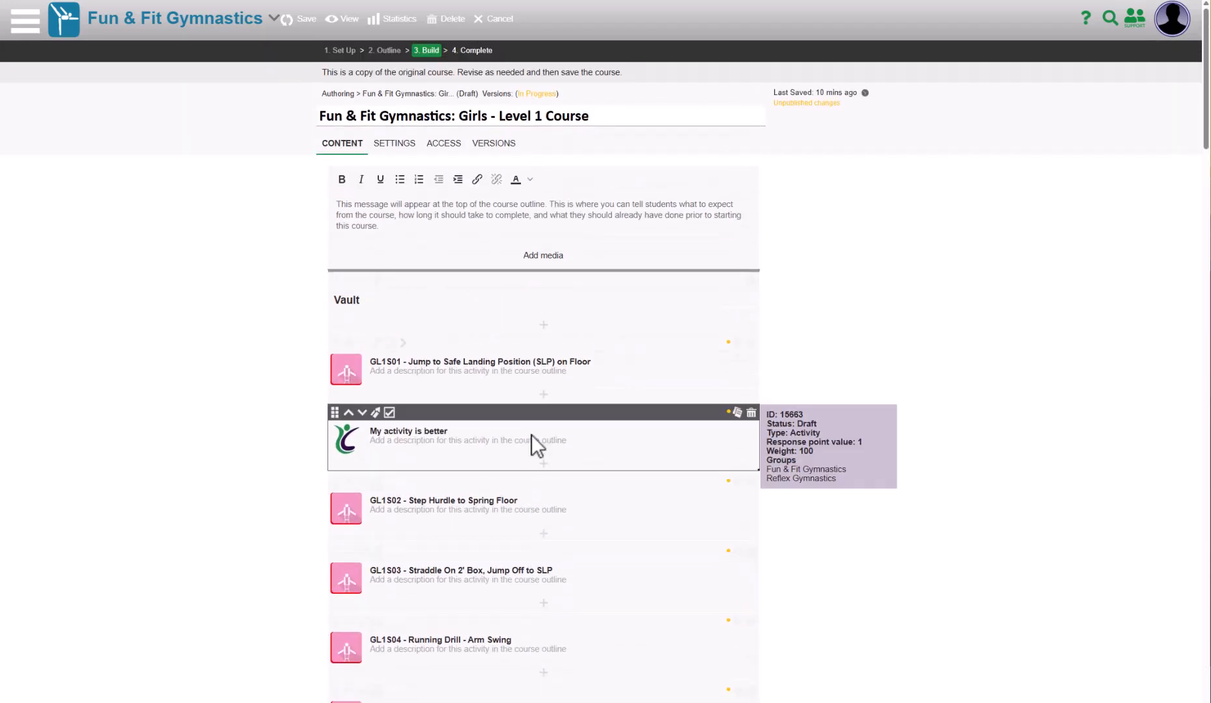
scroll(531, 456, down, 5)
scroll(530, 460, up, 5)
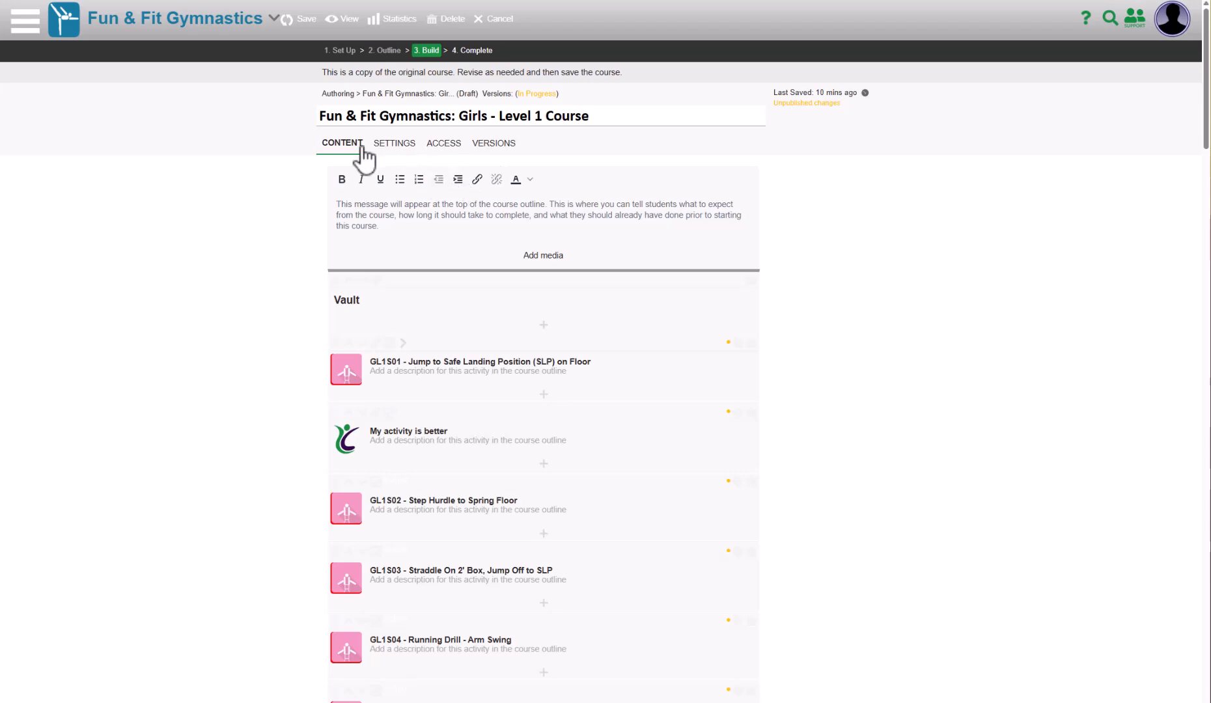
click(304, 38)
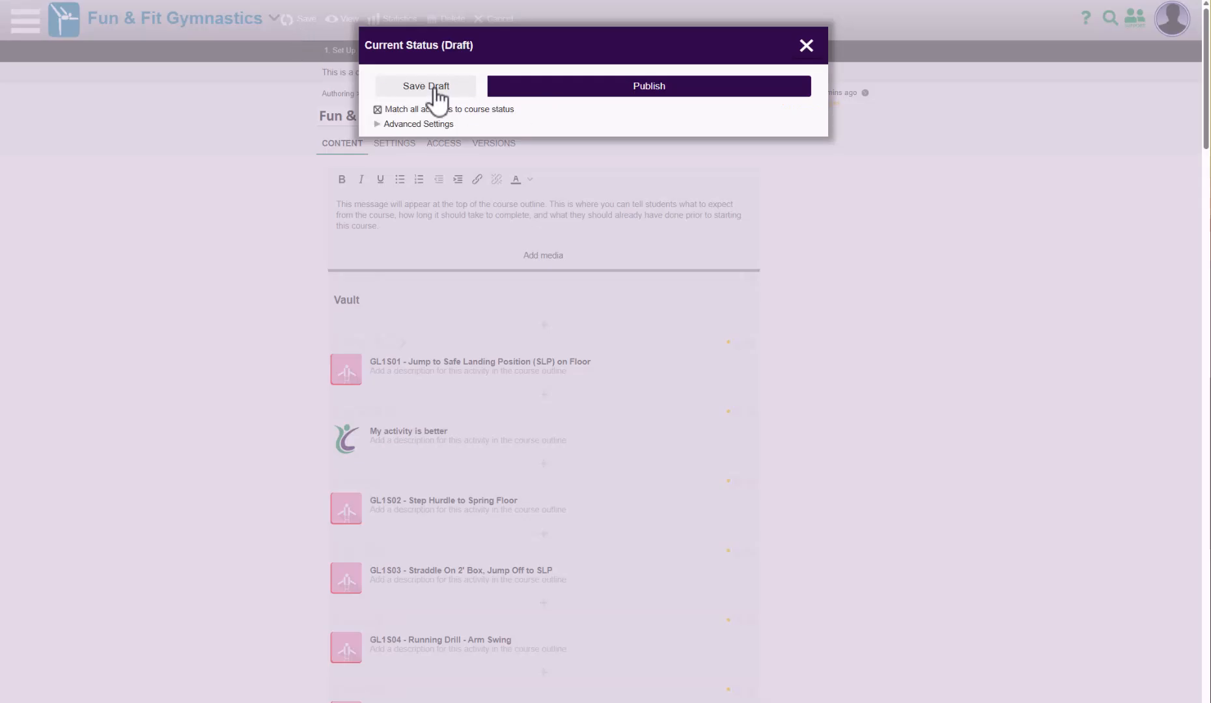
click(467, 93)
click(329, 93)
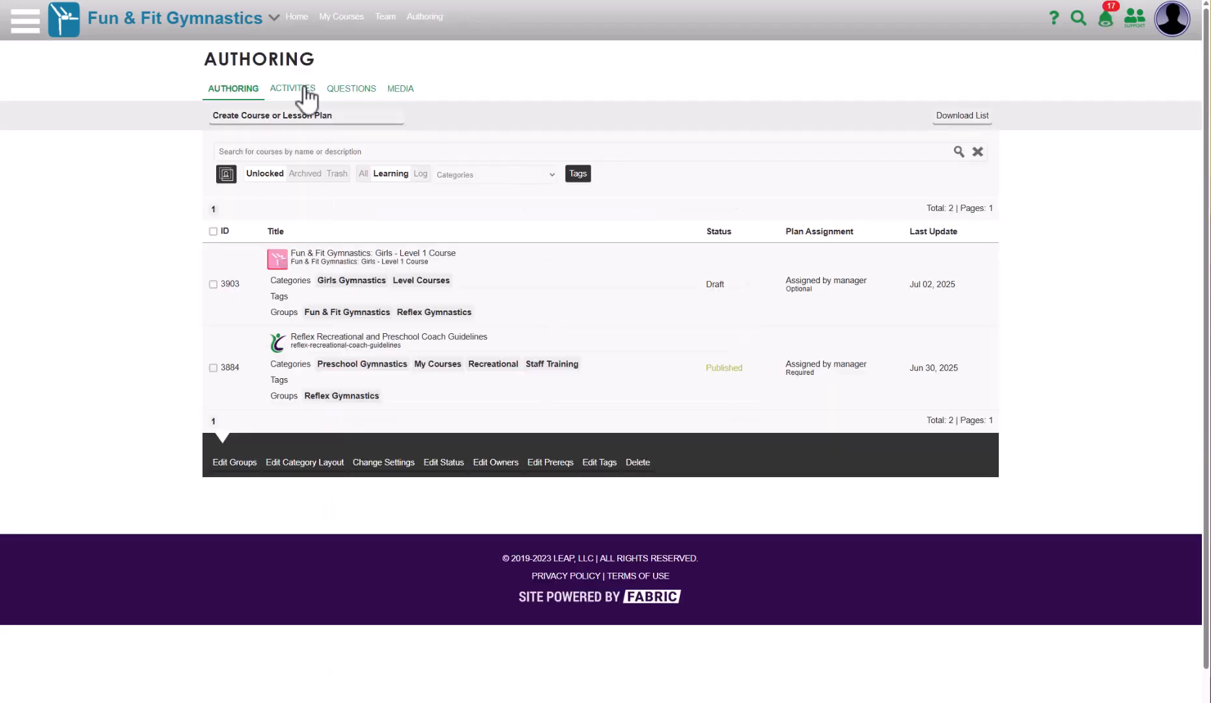
Start a new activity from the Activities list and title it My activity is better 2.
click(301, 89)
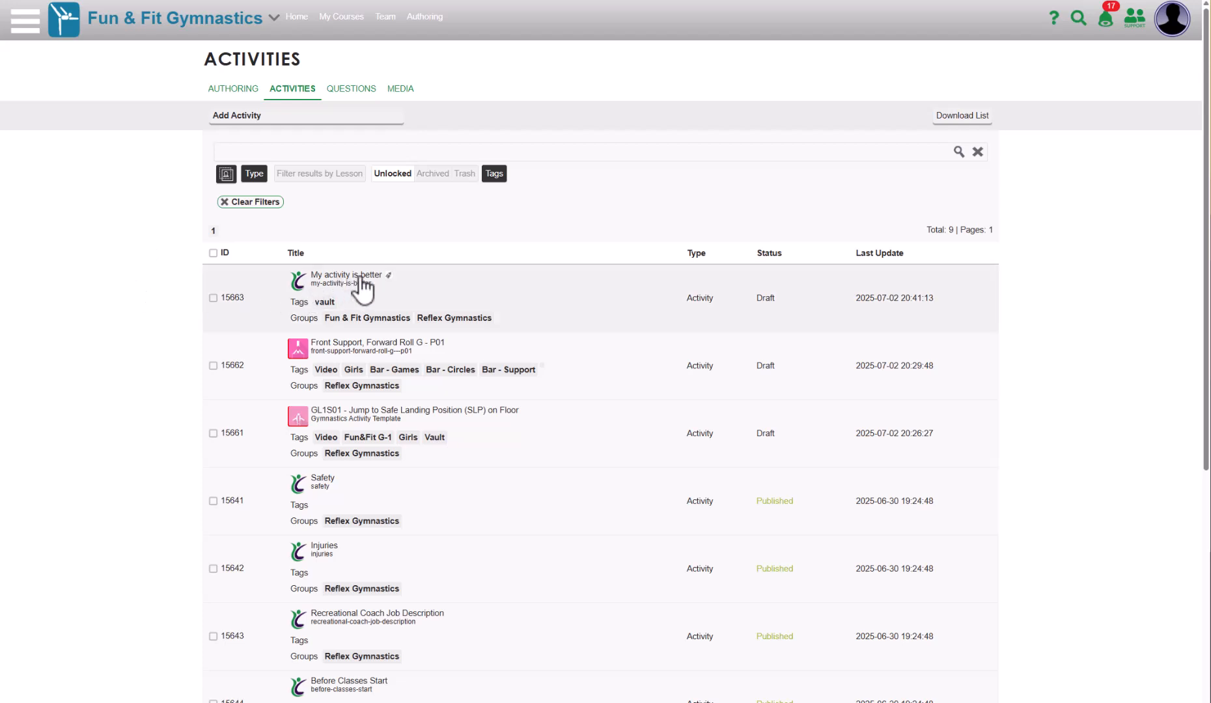
click(291, 118)
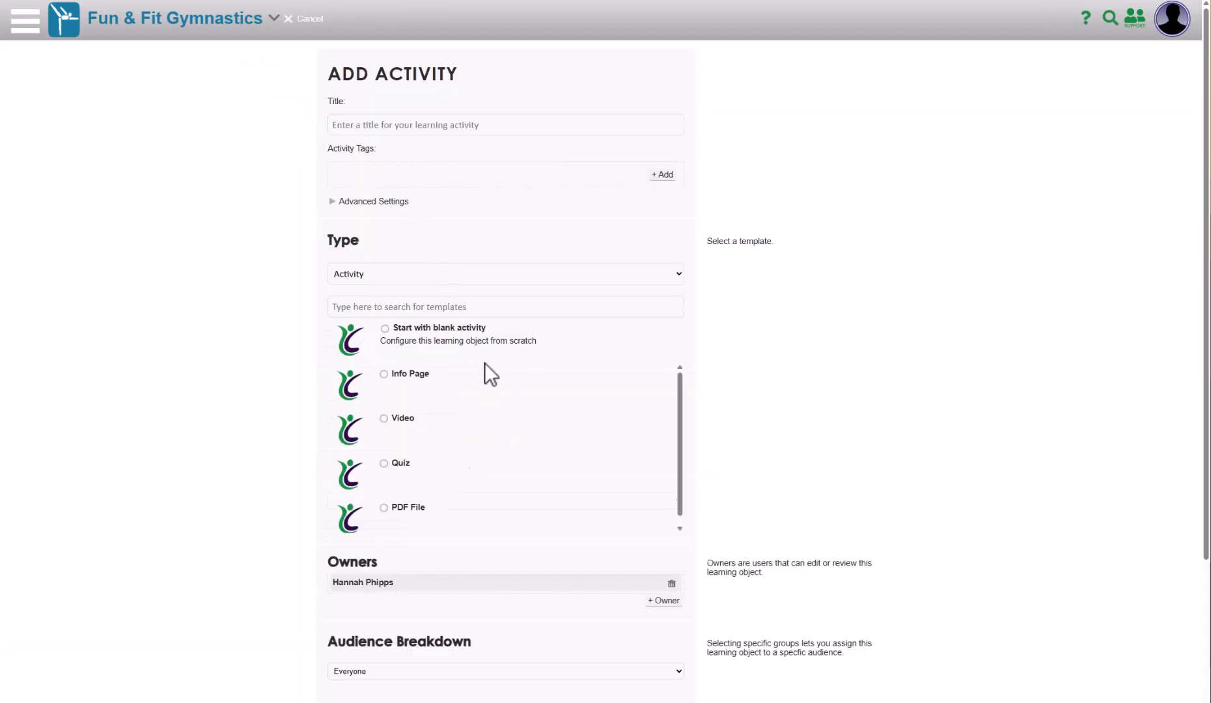
click(408, 125)
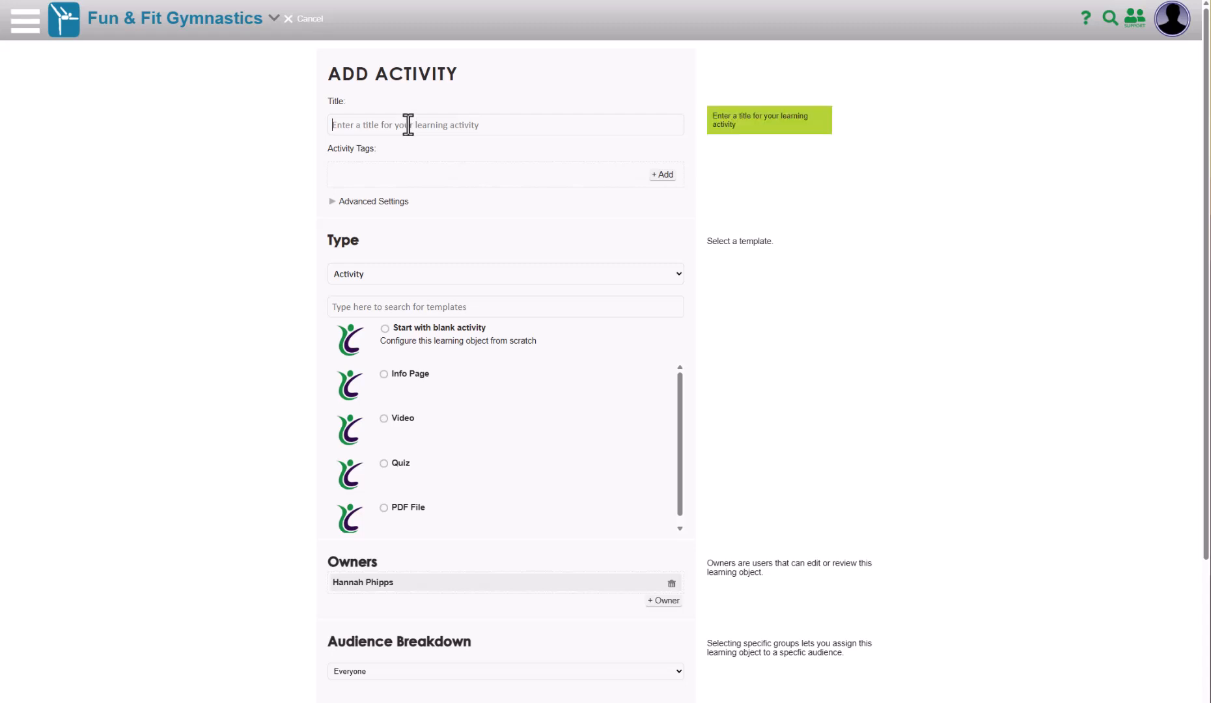
text(My activity is better 2)
click(276, 226)
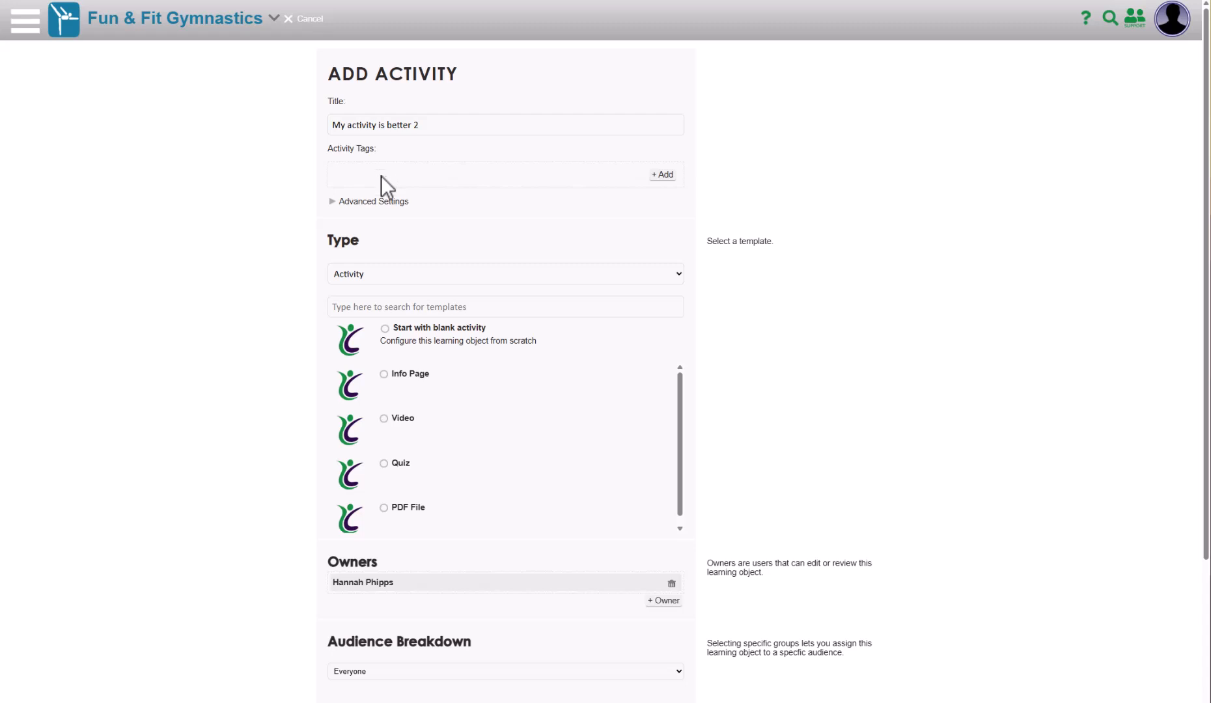
Tag the activity with vault and create it from the Video template.
click(663, 176)
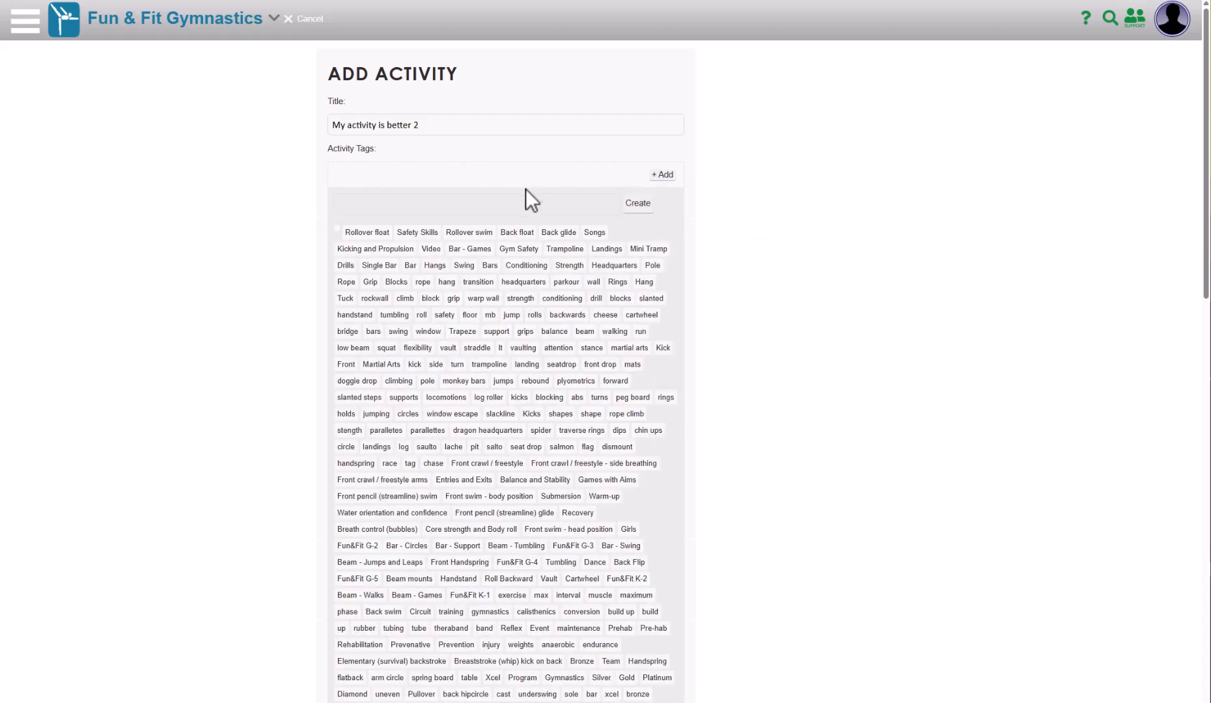
click(495, 209)
text(va)
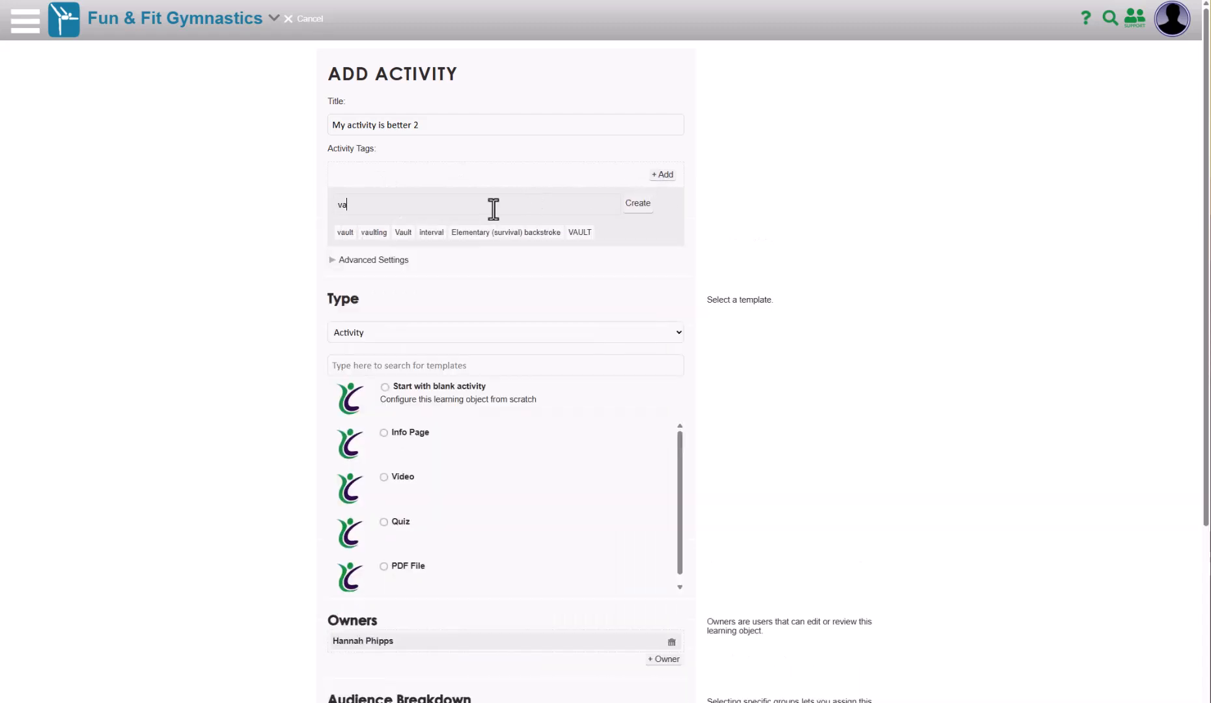
click(345, 233)
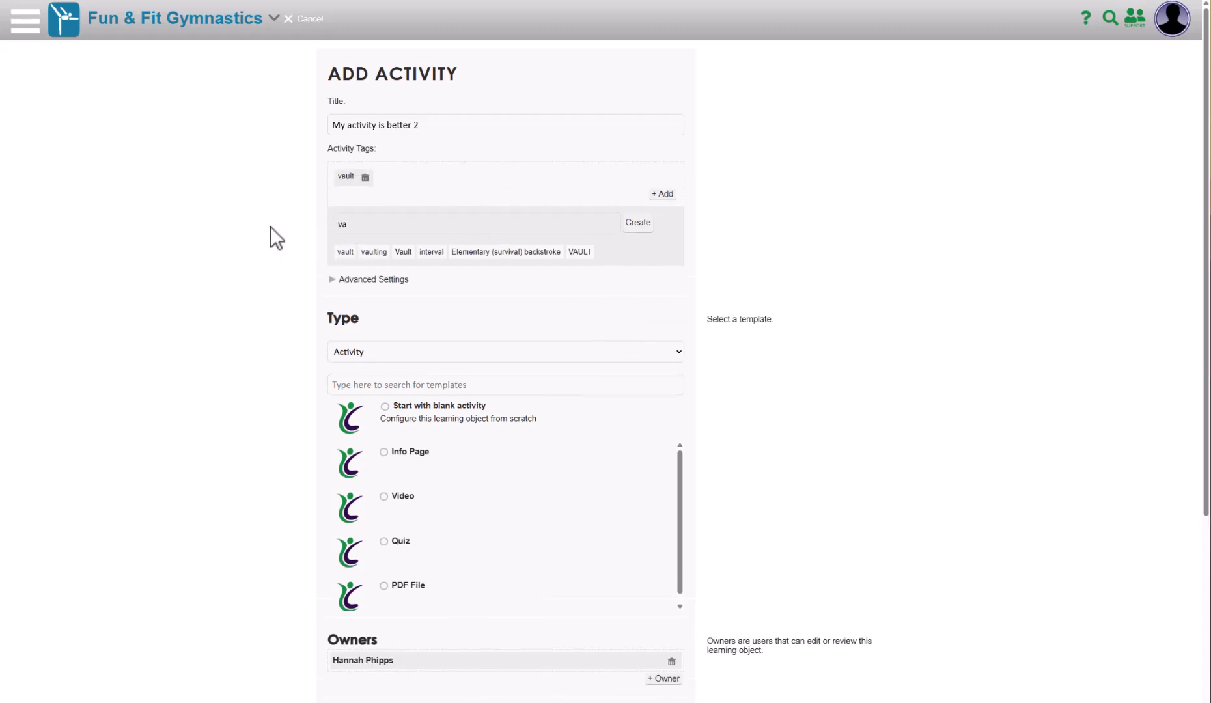
scroll(280, 263, down, 3)
click(383, 325)
scroll(241, 352, down, 2)
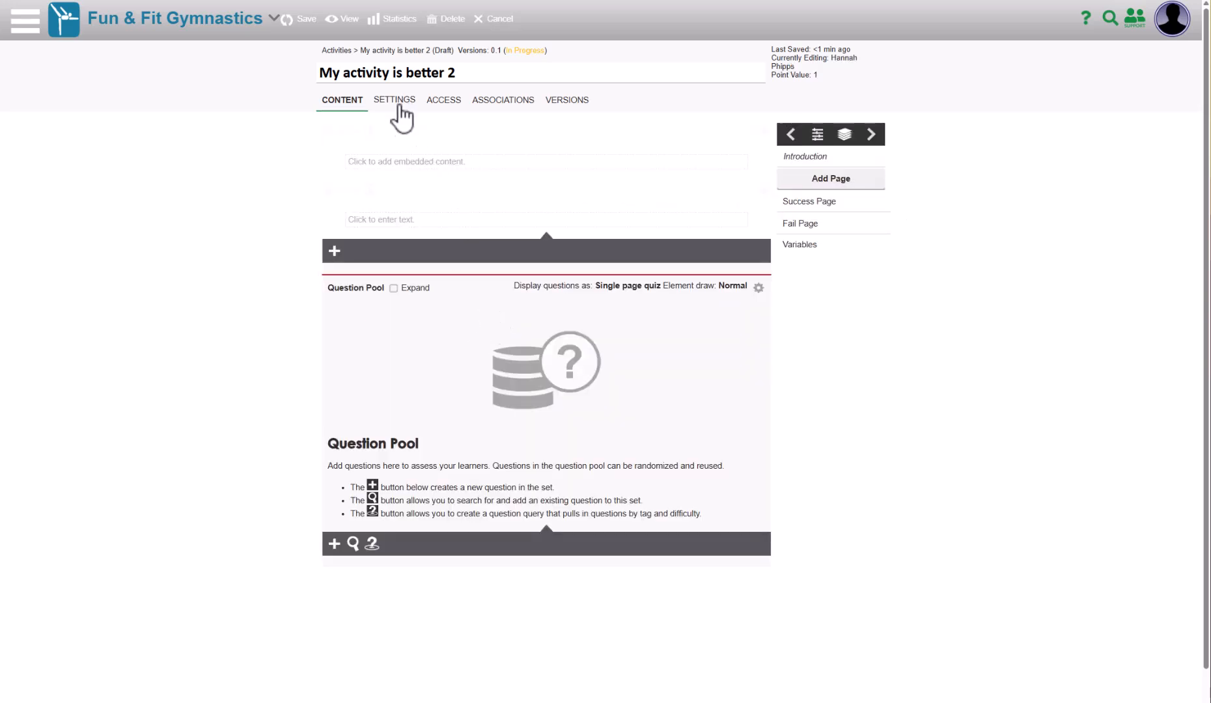
Paste the YouTube embed code for the Straight jump off block back up video into the embedded content block and apply it.
click(432, 168)
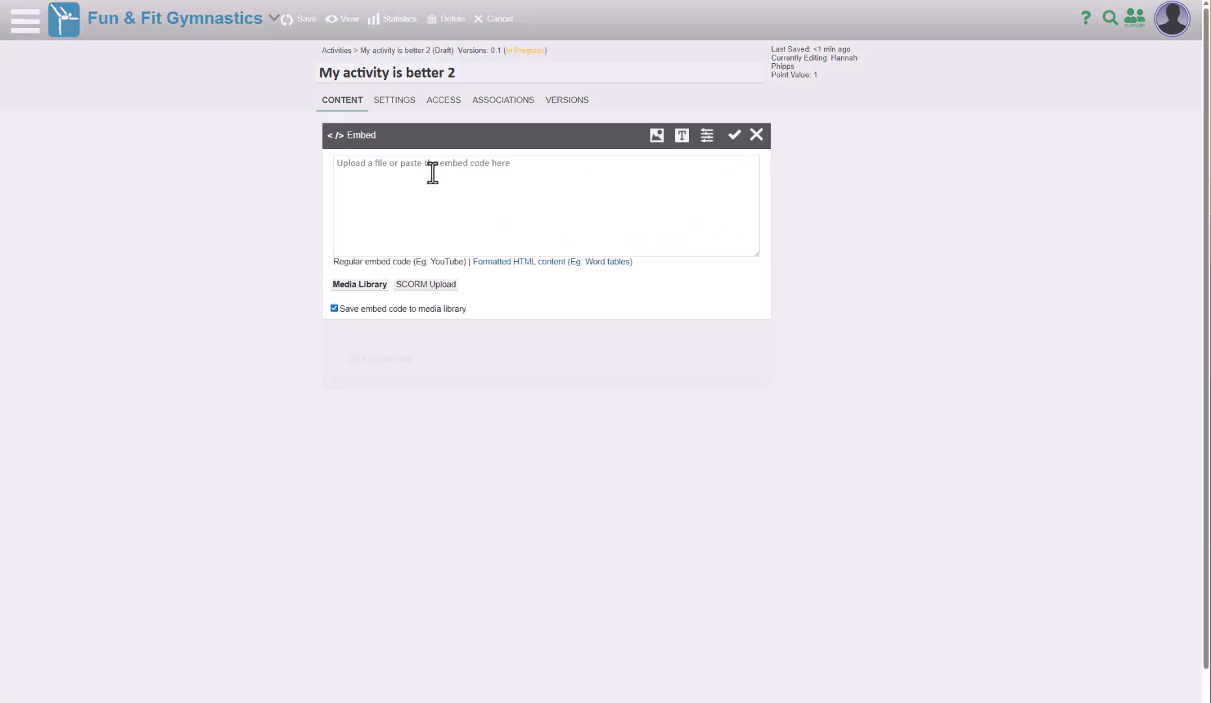
right_click(433, 171)
click(459, 298)
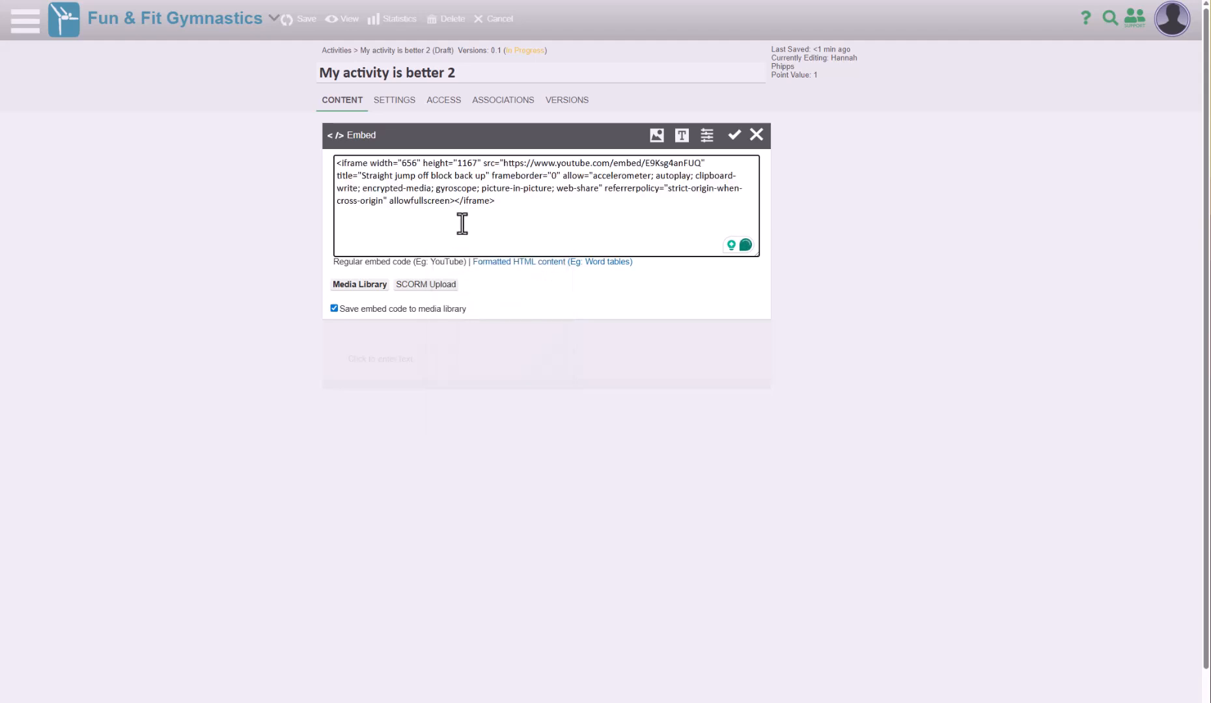
click(735, 136)
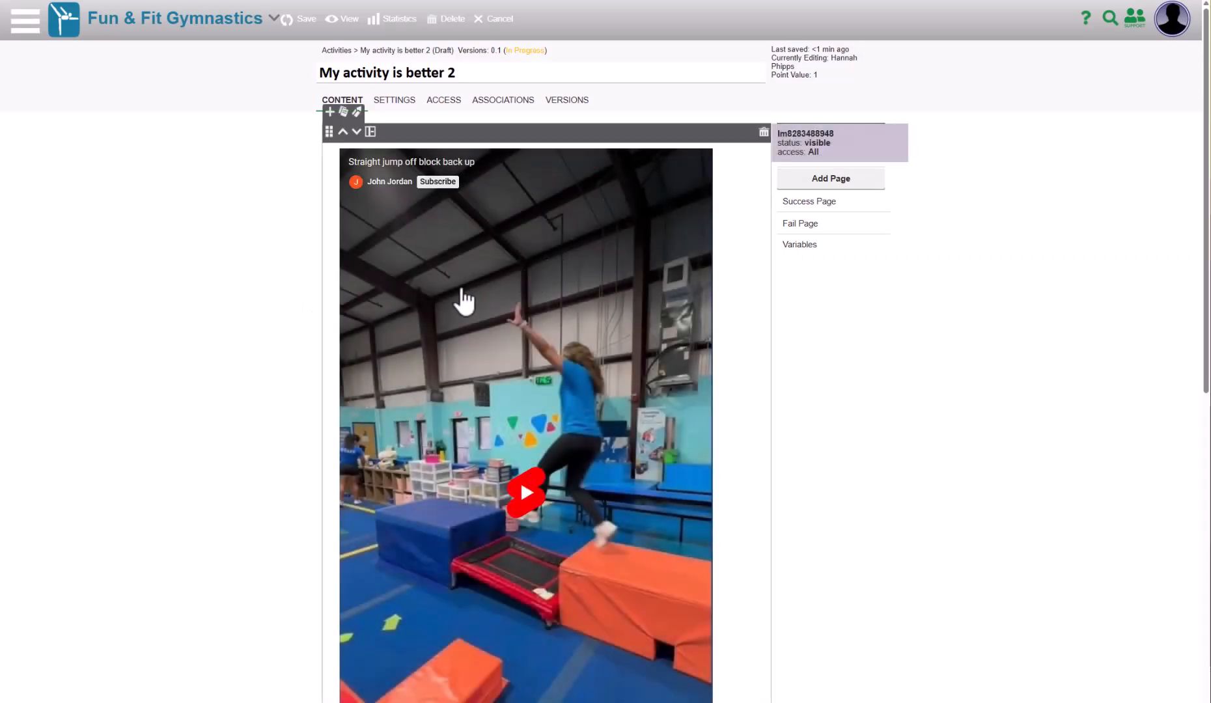
Enter "Blah Blah Blah" in the text block below the video and apply it.
scroll(469, 298, down, 7)
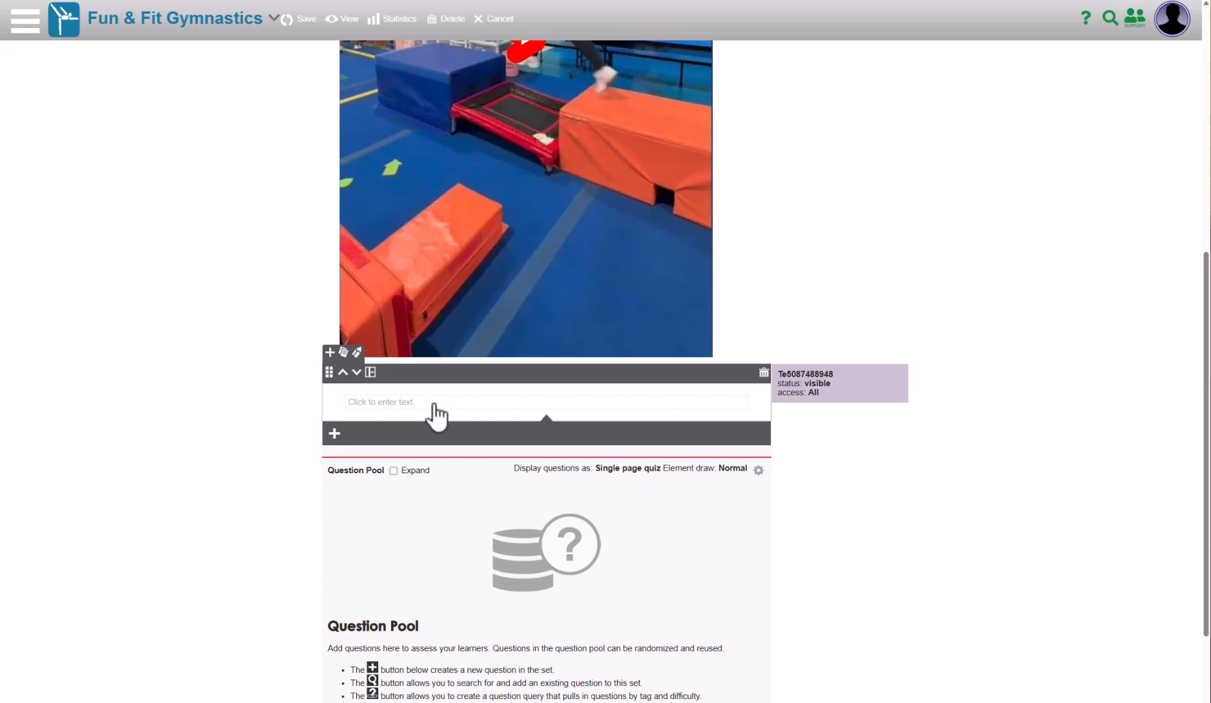
click(435, 403)
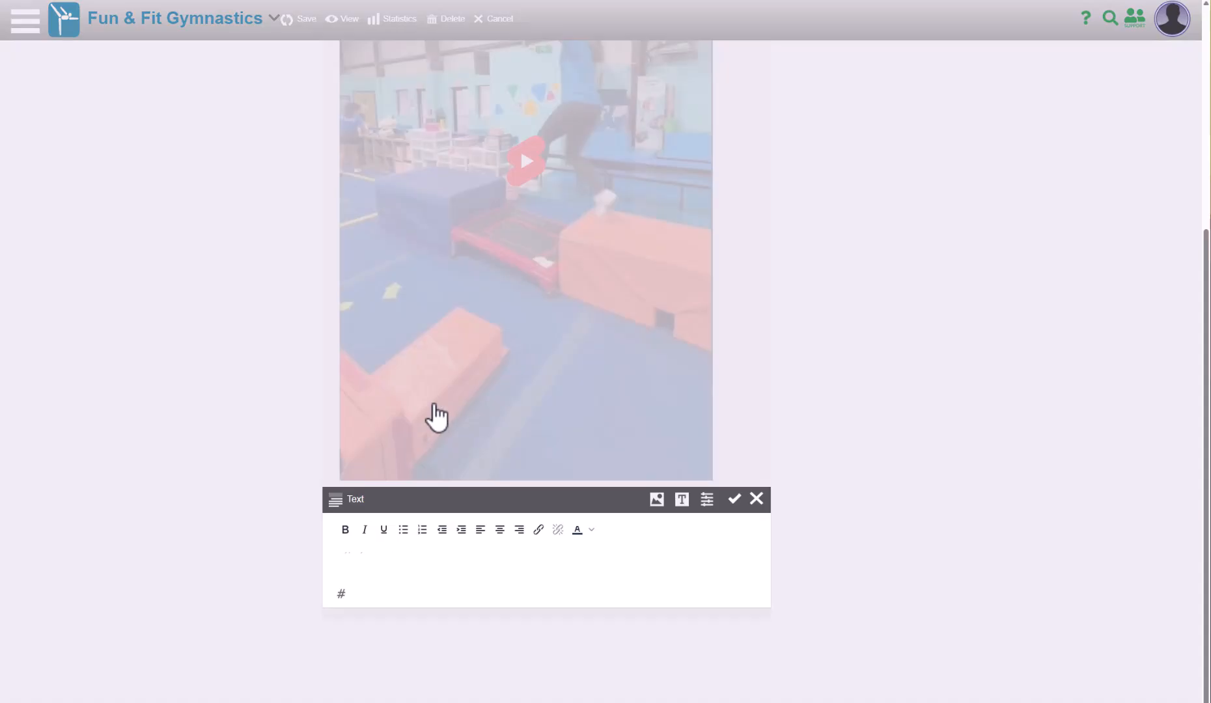
text(Blah Blah Blah)
click(732, 499)
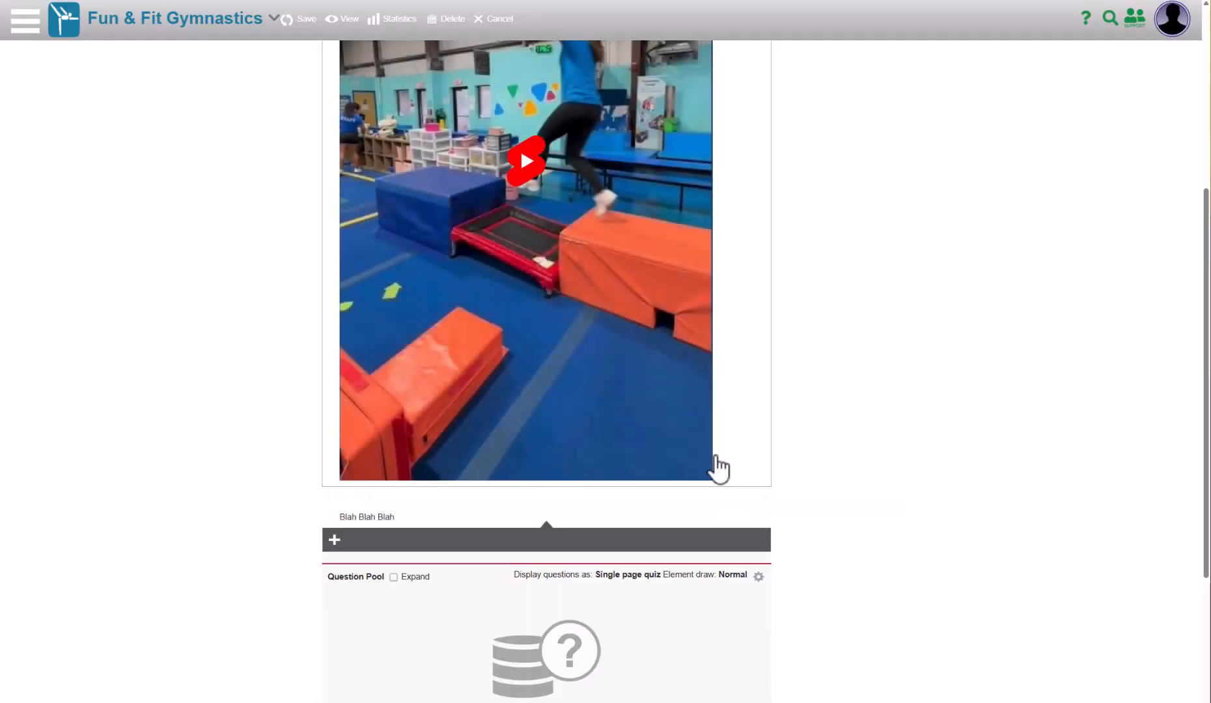
Save the My activity is better 2 activity as a draft and return to the Activities list.
scroll(715, 487, down, 4)
scroll(719, 584, up, 10)
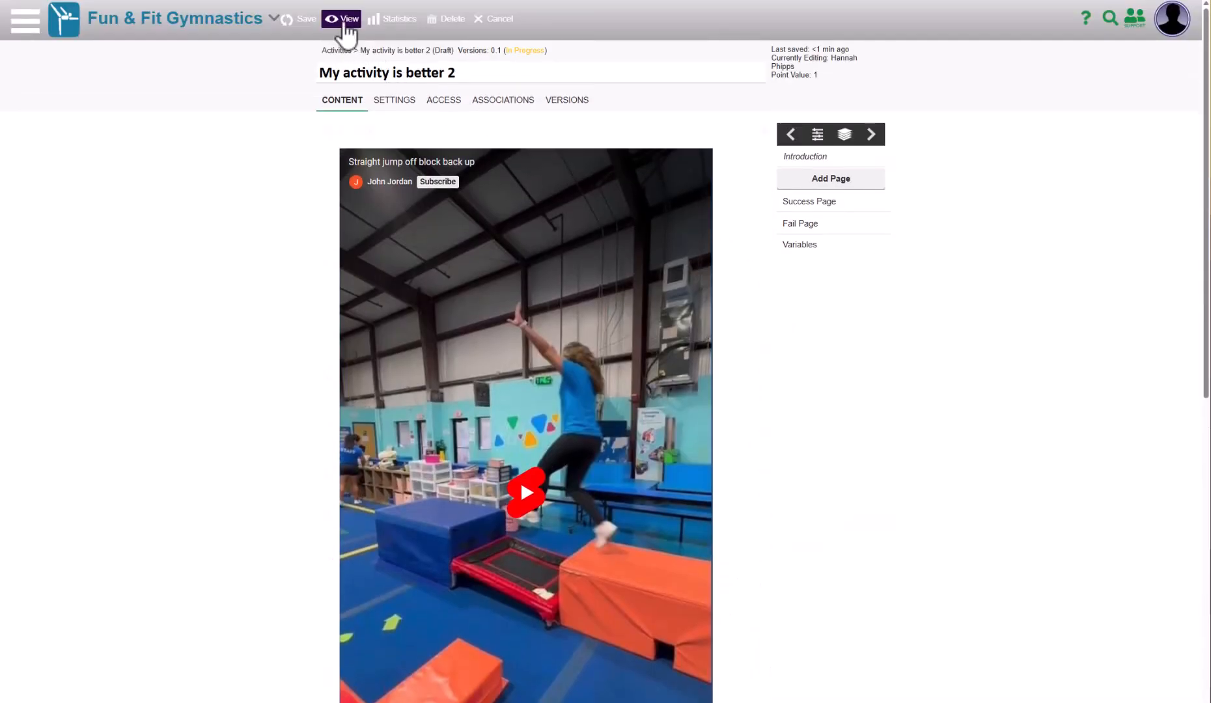
click(298, 20)
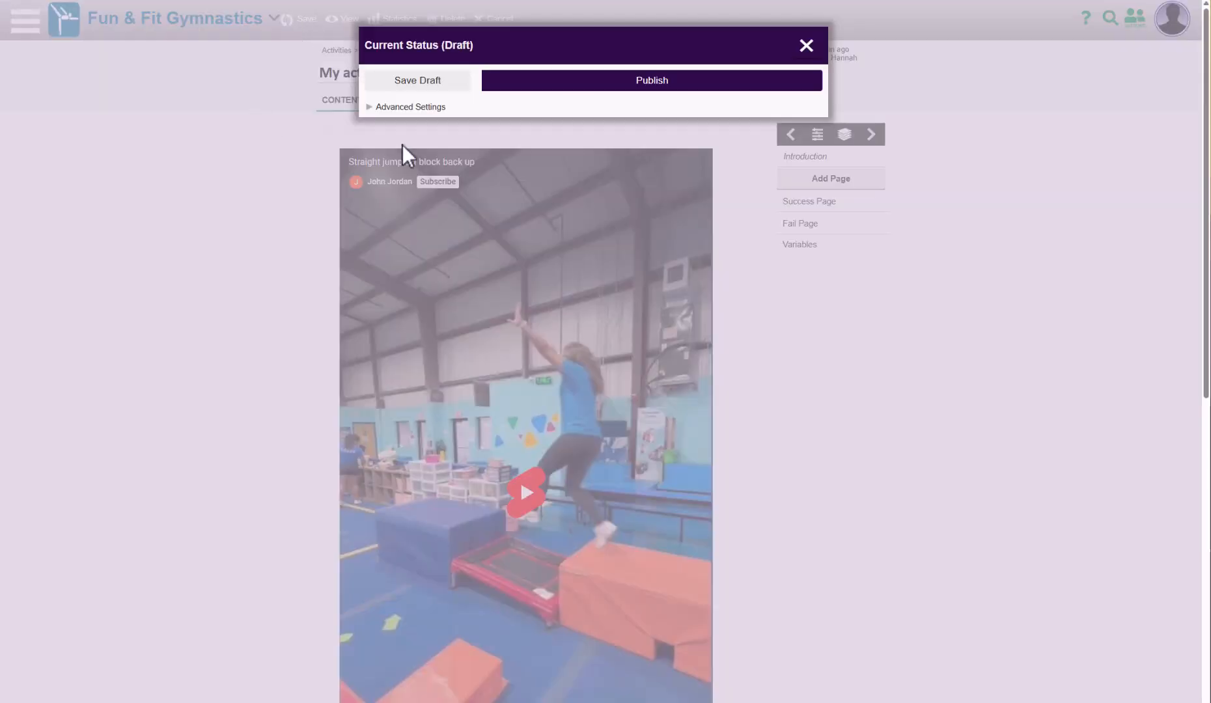
click(398, 86)
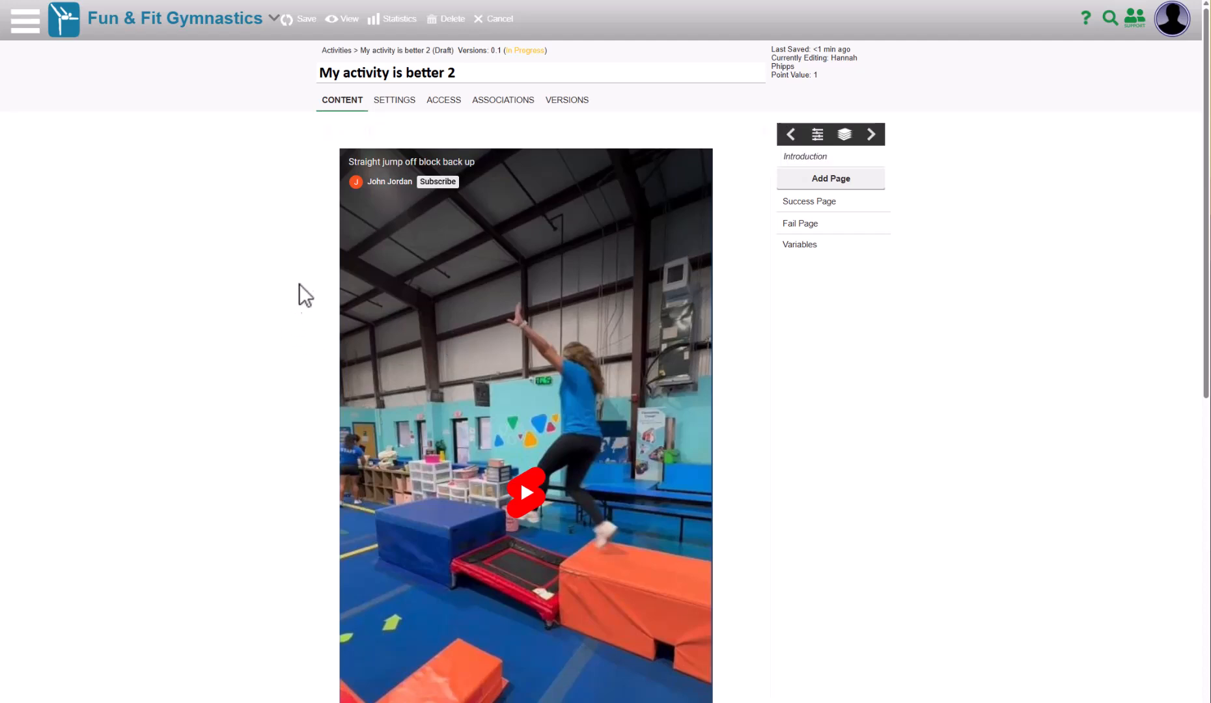
click(494, 19)
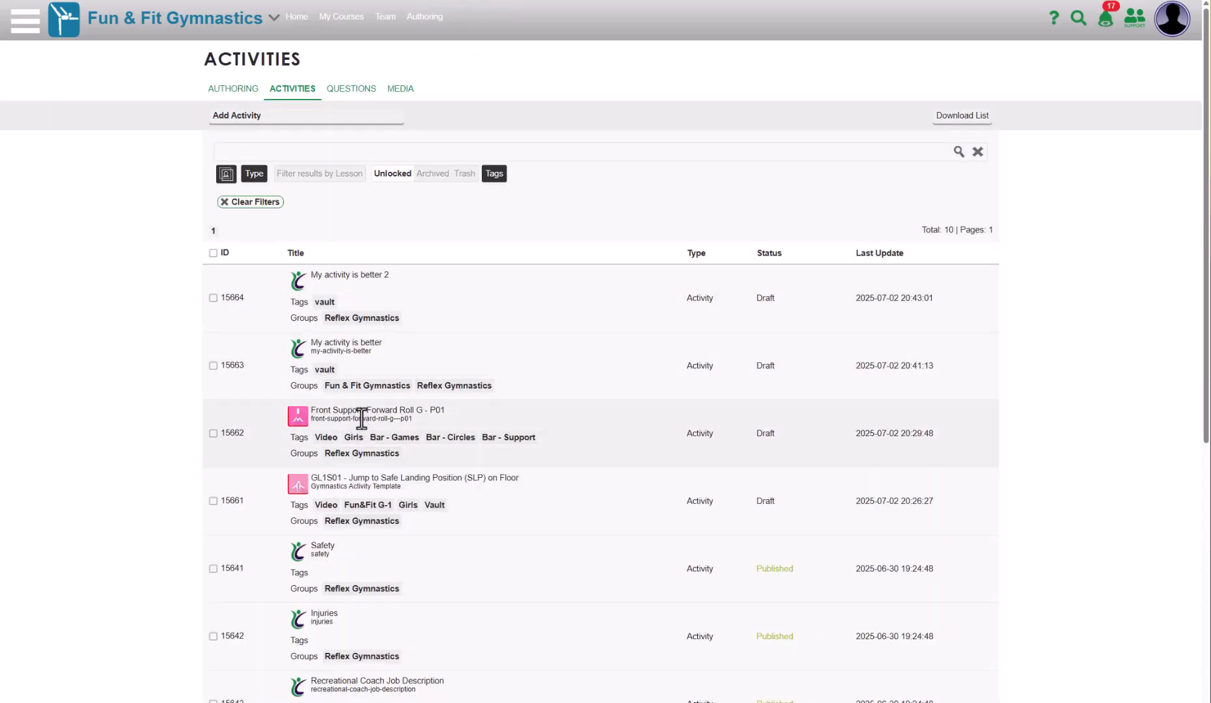
scroll(376, 474, down, 1)
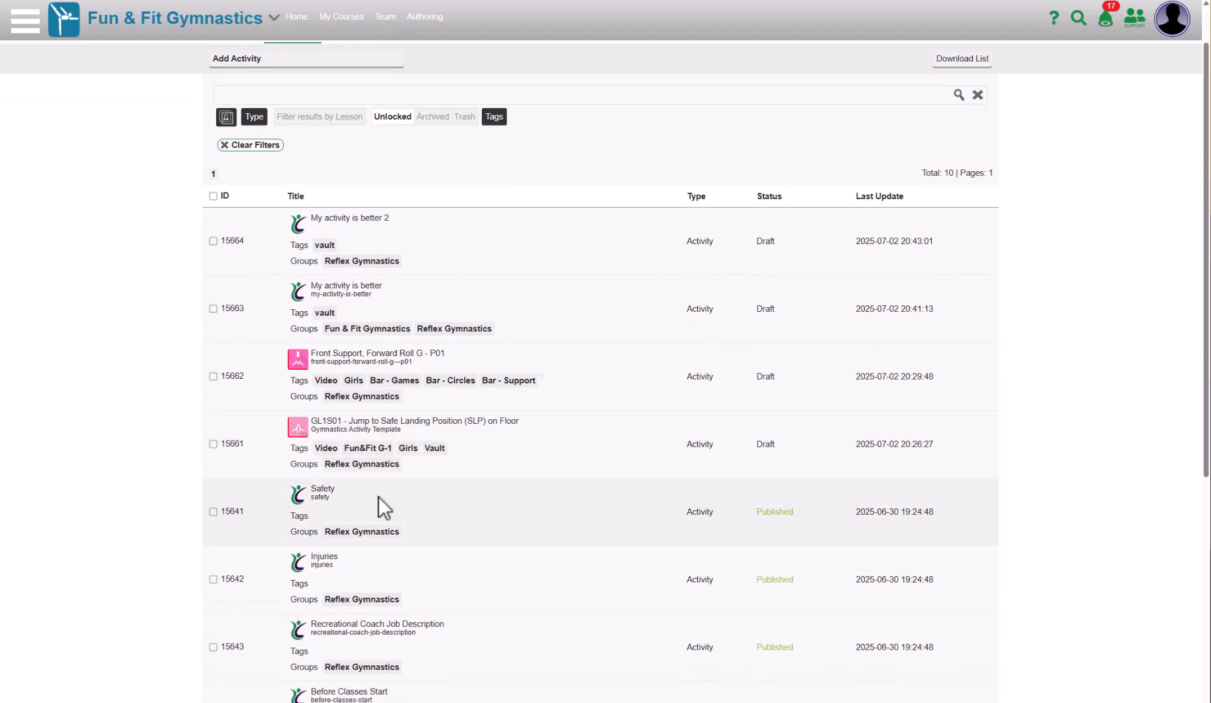
scroll(329, 203, up, 1)
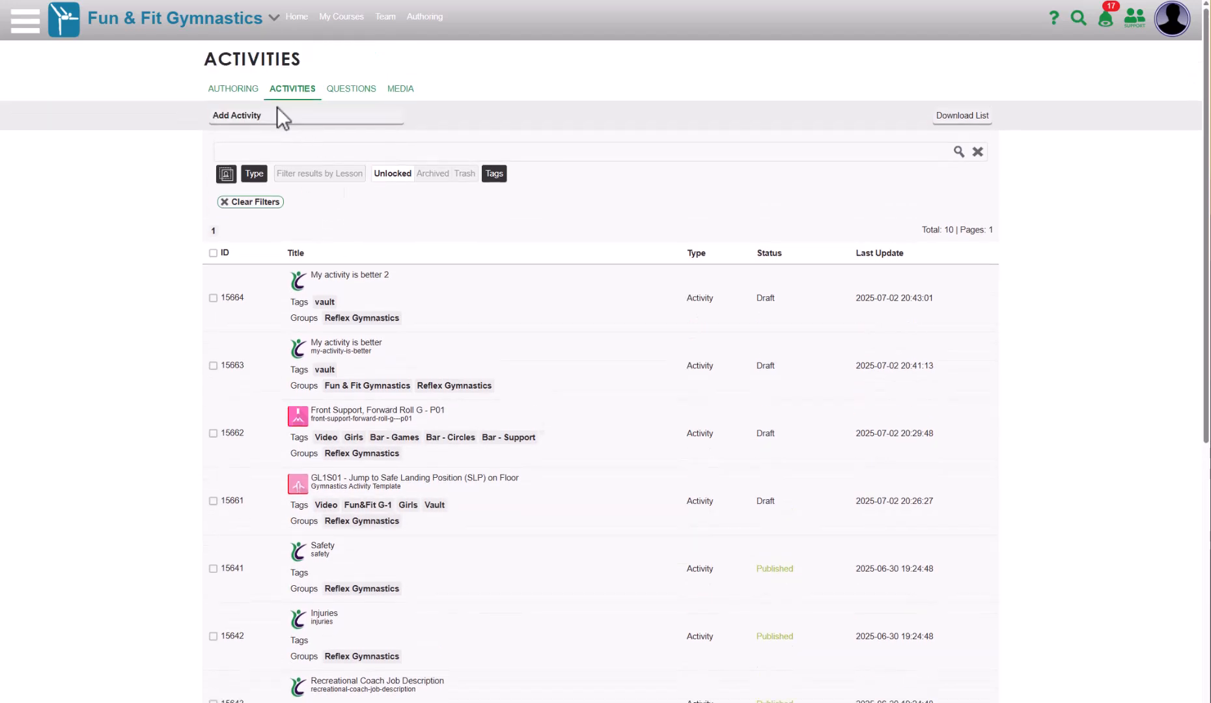
Open the Fun & Fit Gymnastics: Girls - Level 1 Course outline for editing.
click(237, 90)
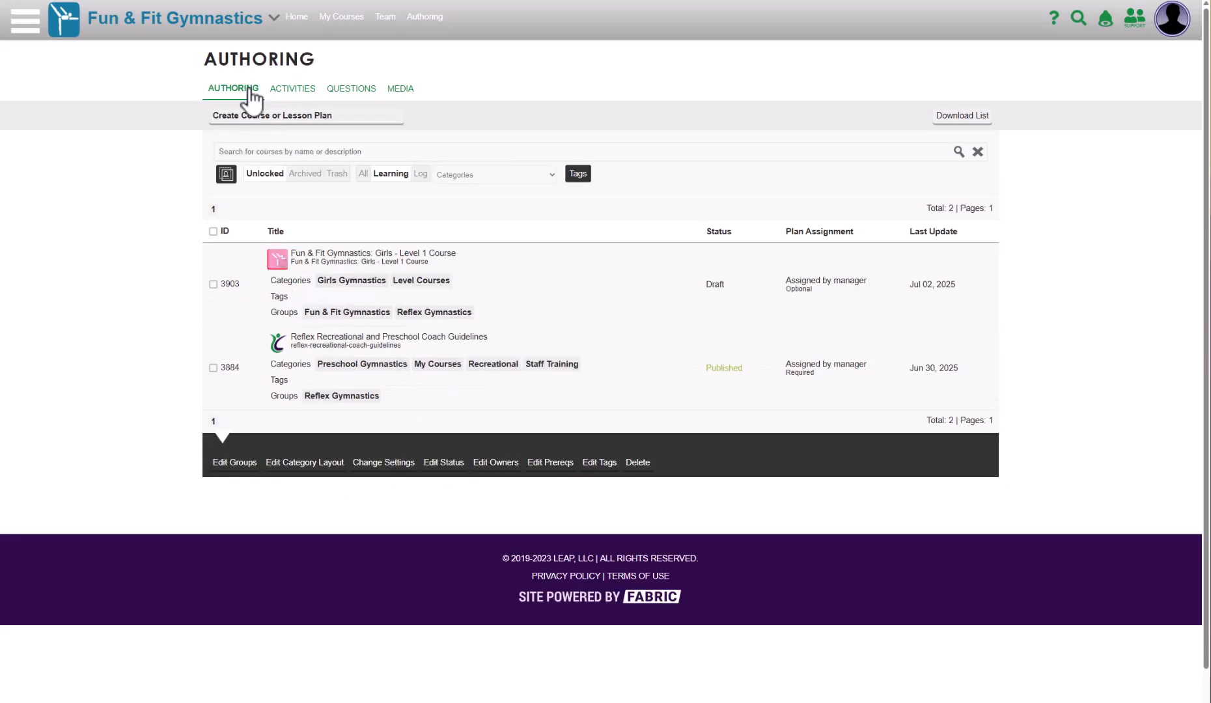
click(345, 258)
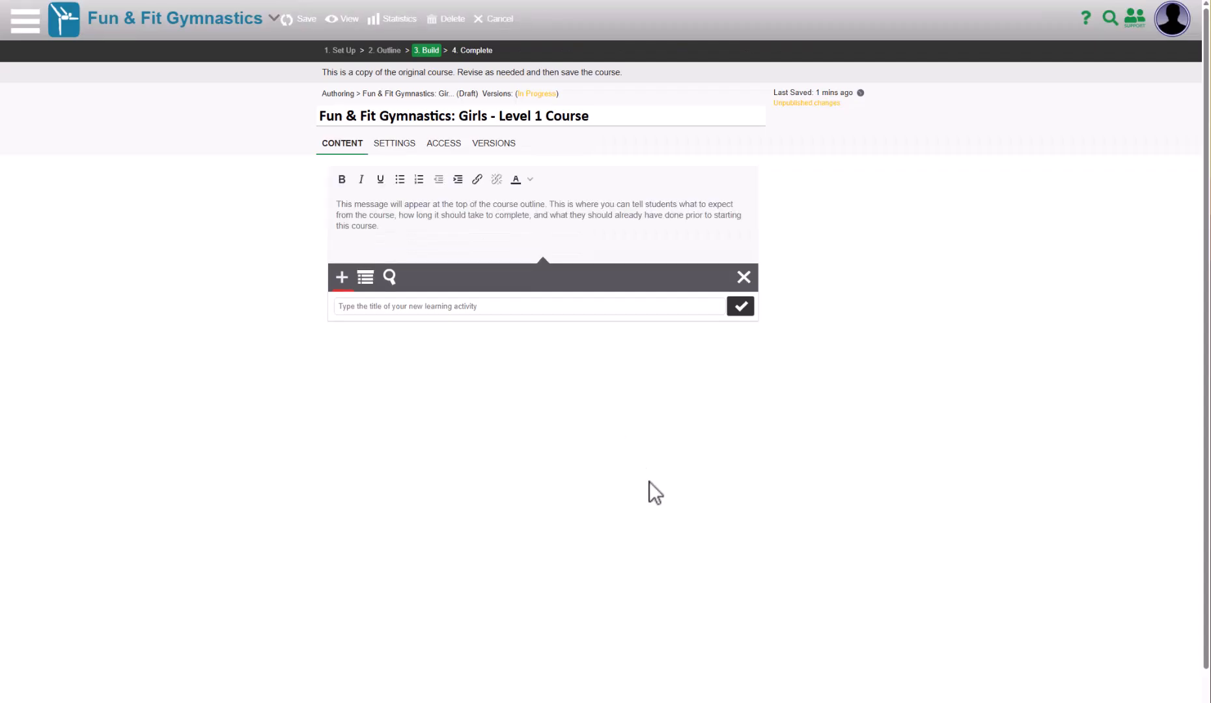
mouse_move(666, 552)
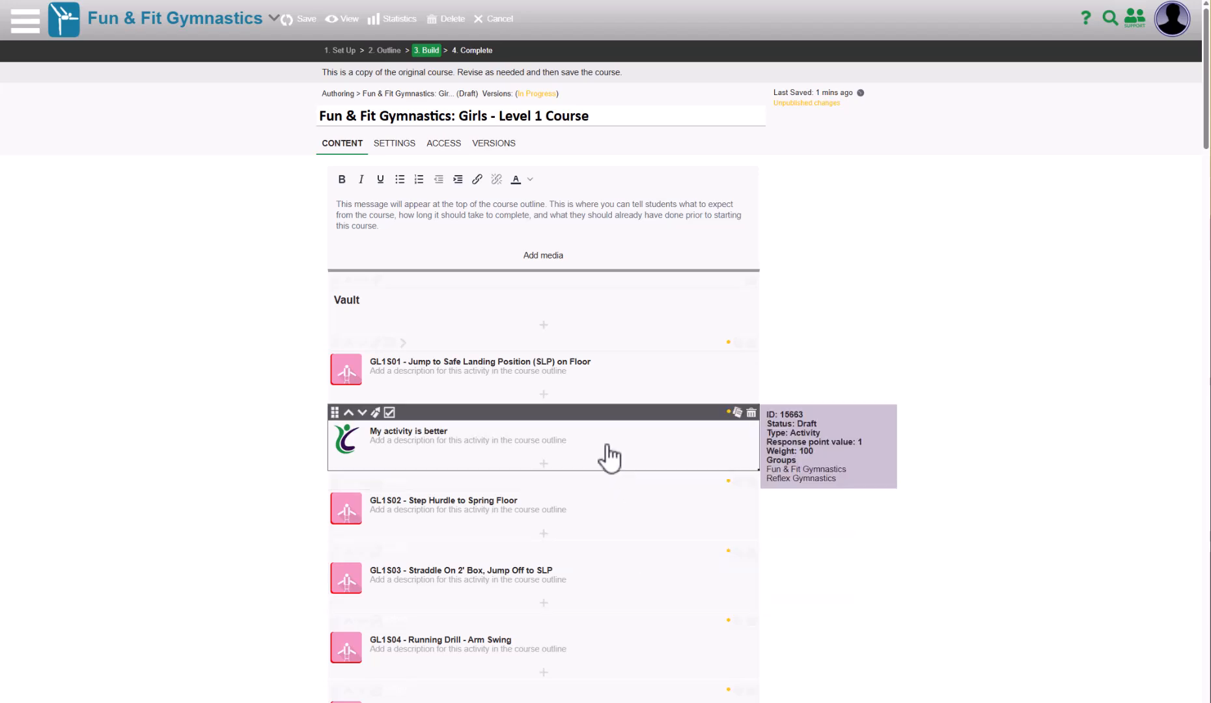
scroll(609, 459, down, 2)
scroll(608, 459, up, 2)
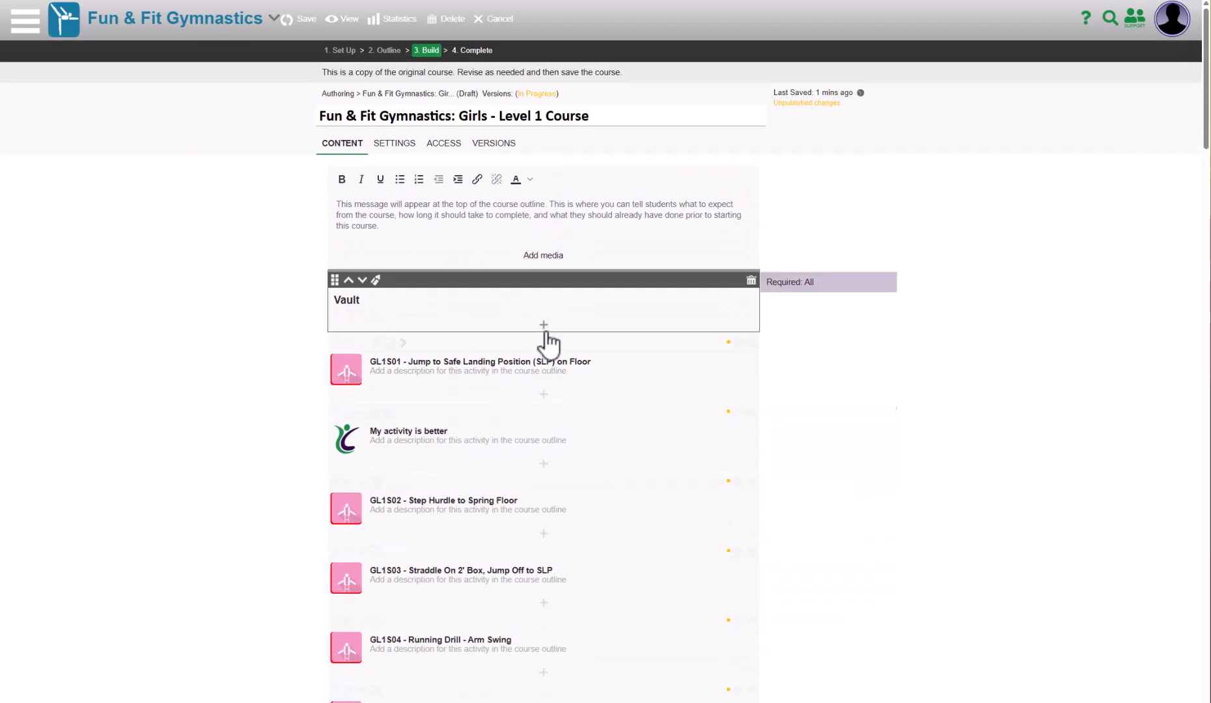
Search the existing activities for "my activity" and insert My activity is better 2 directly under the Vault heading.
click(547, 336)
click(390, 358)
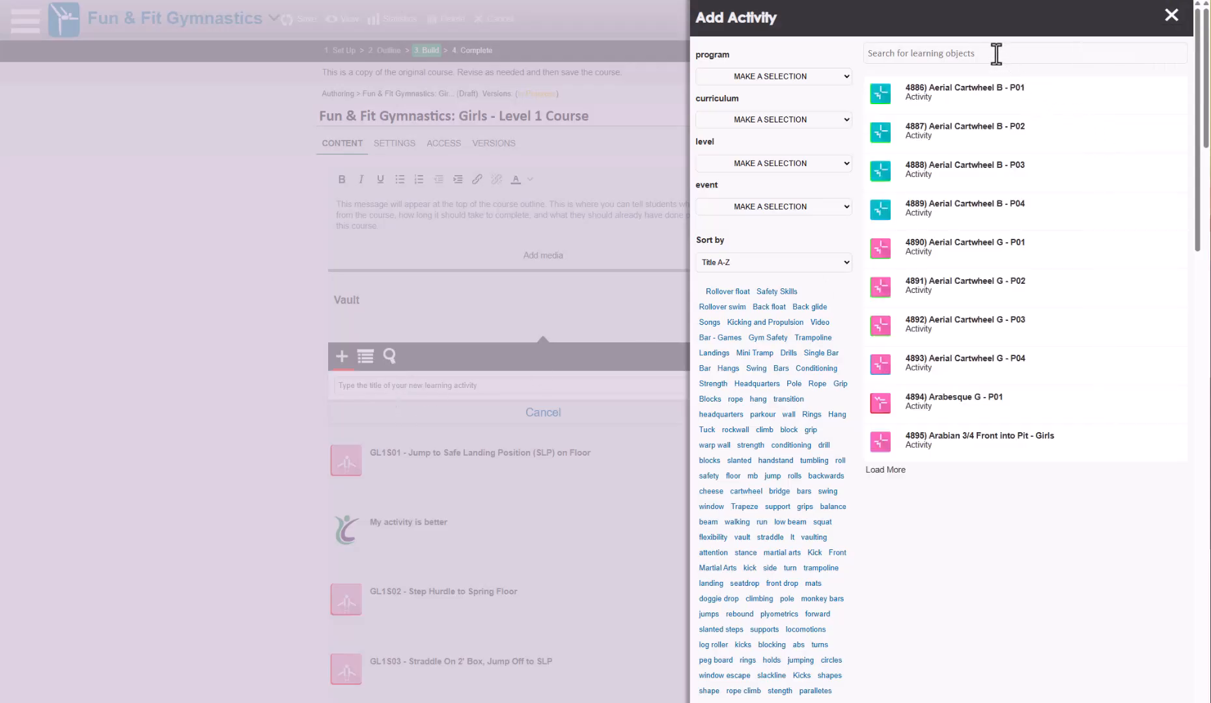
text(my)
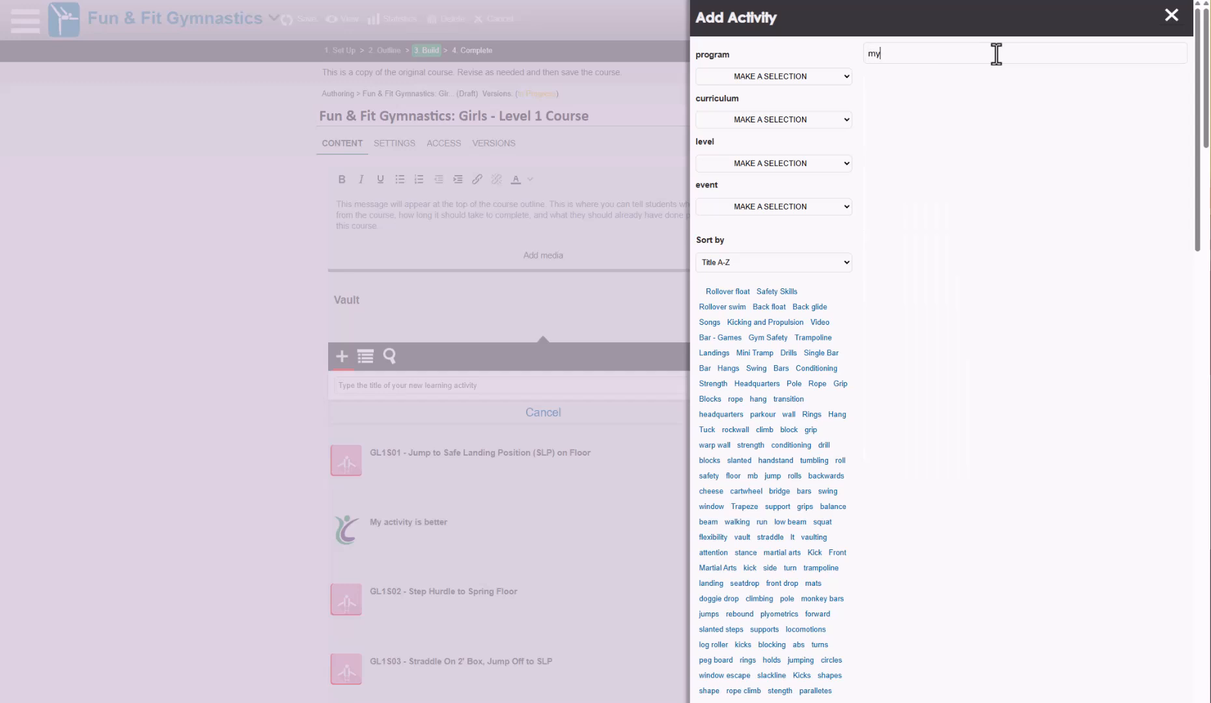
text( activity)
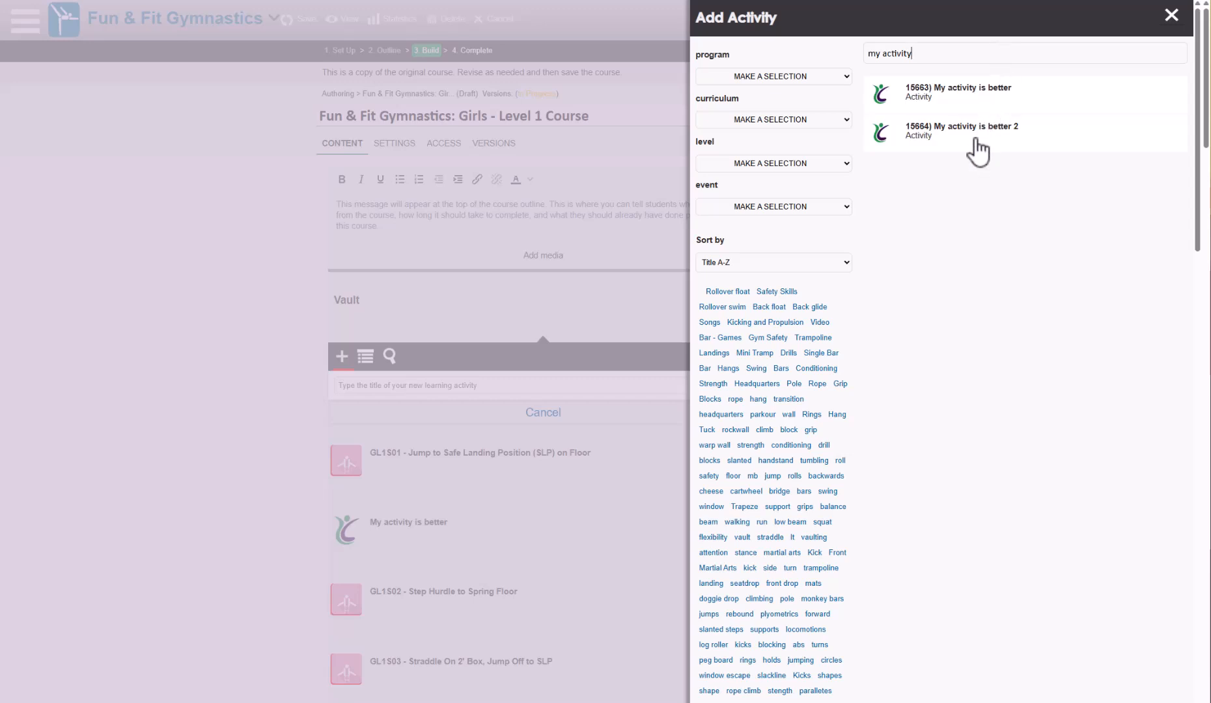
click(975, 135)
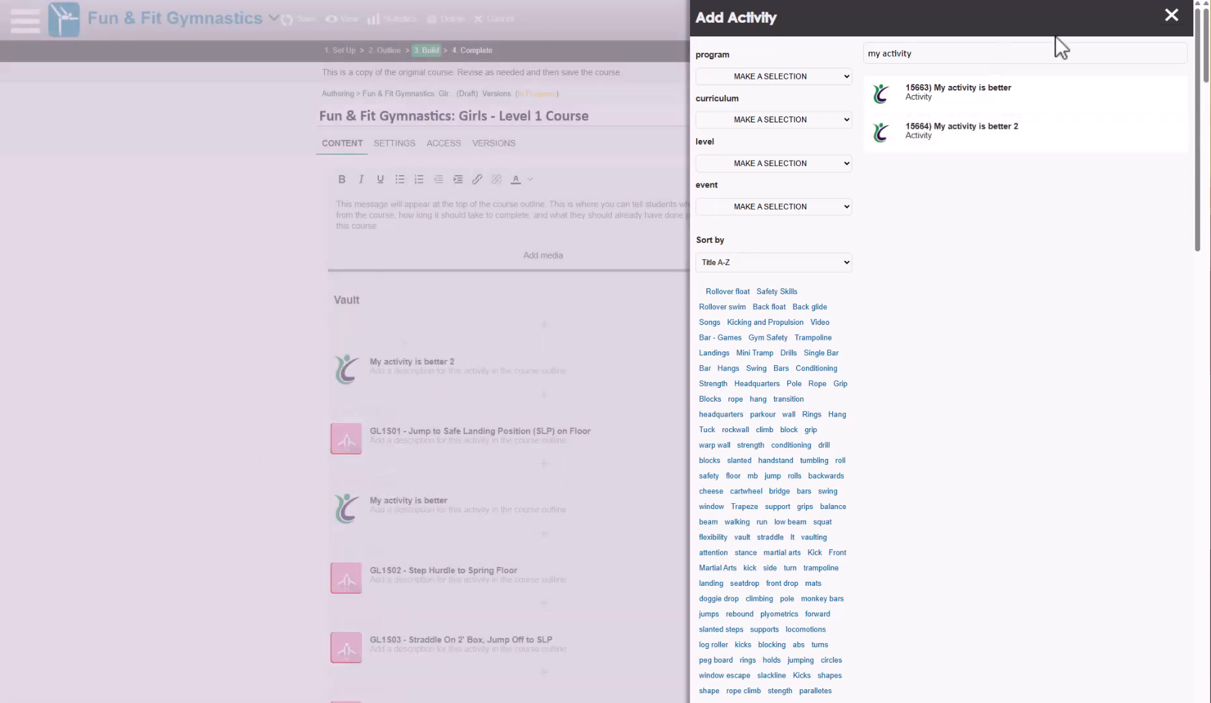
click(1170, 16)
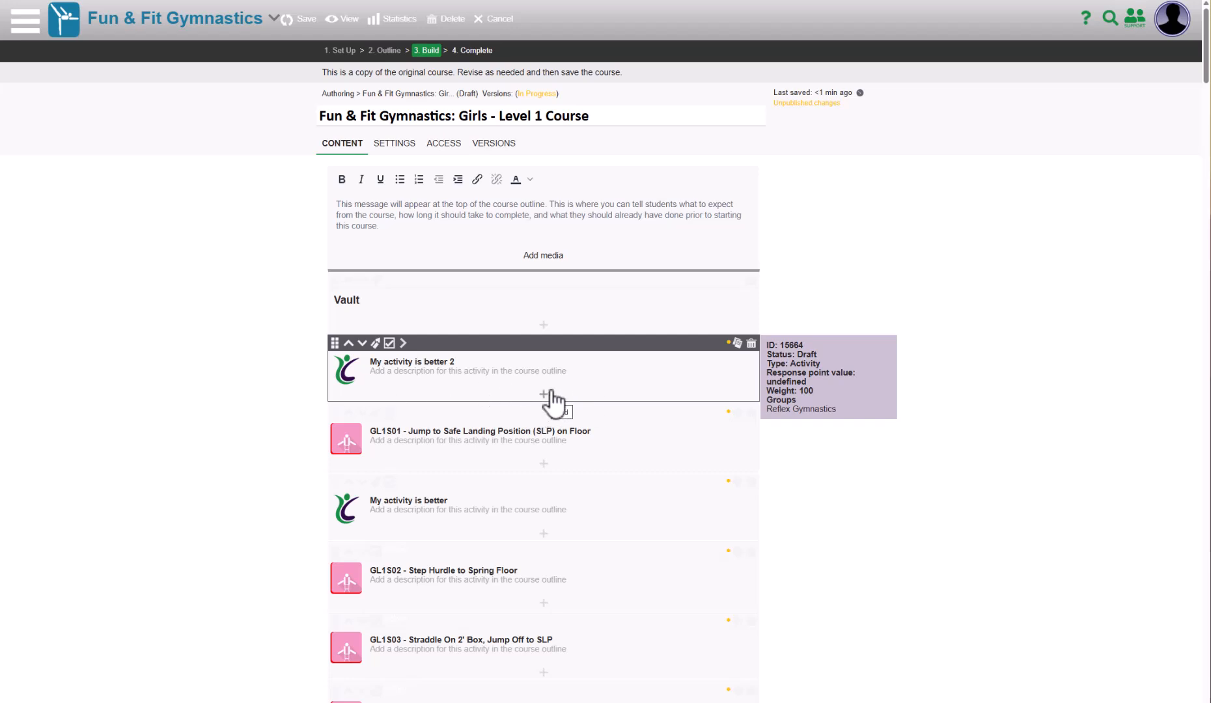
Remove My activity is better 2 from the Vault section and save the course.
click(751, 343)
click(703, 395)
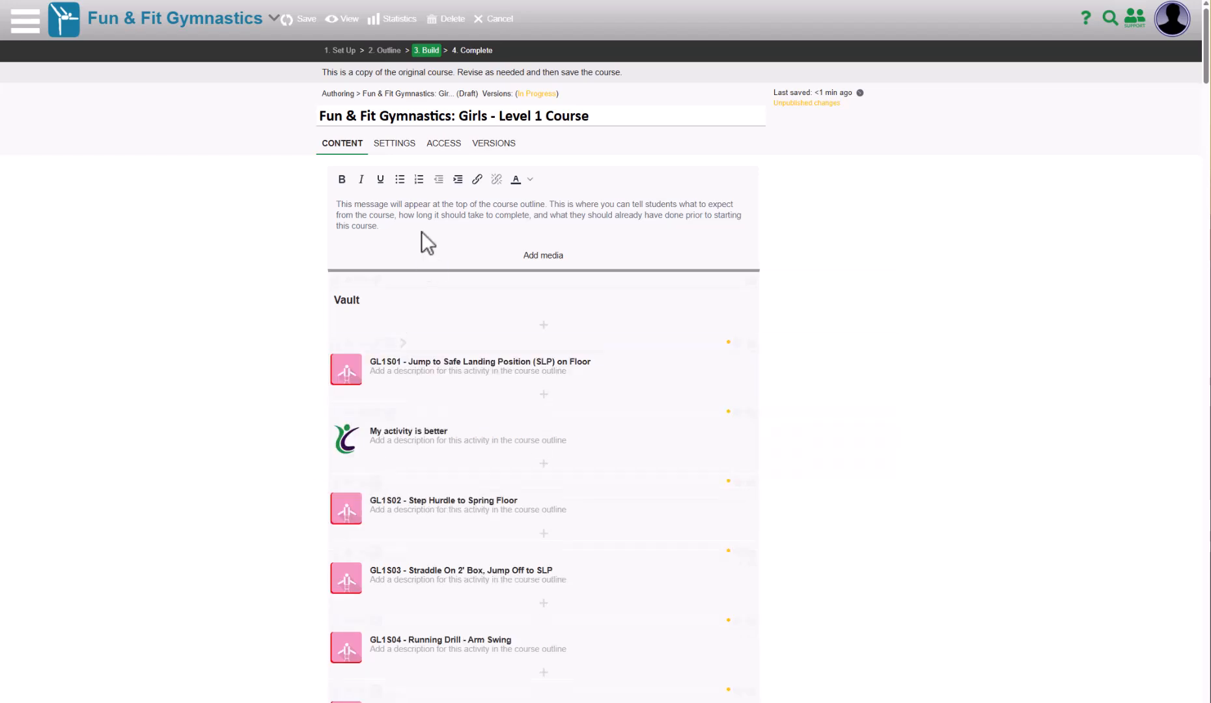
click(301, 19)
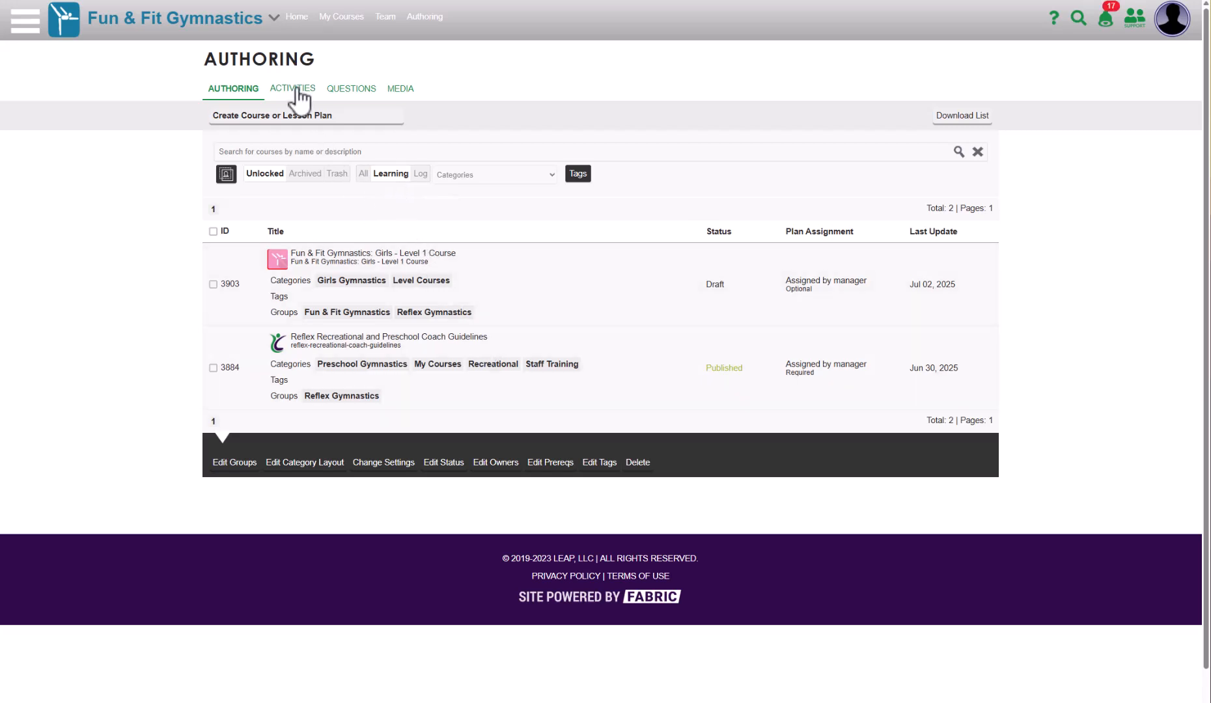
Delete the My activity is better 2 activity from the Activities list.
click(310, 96)
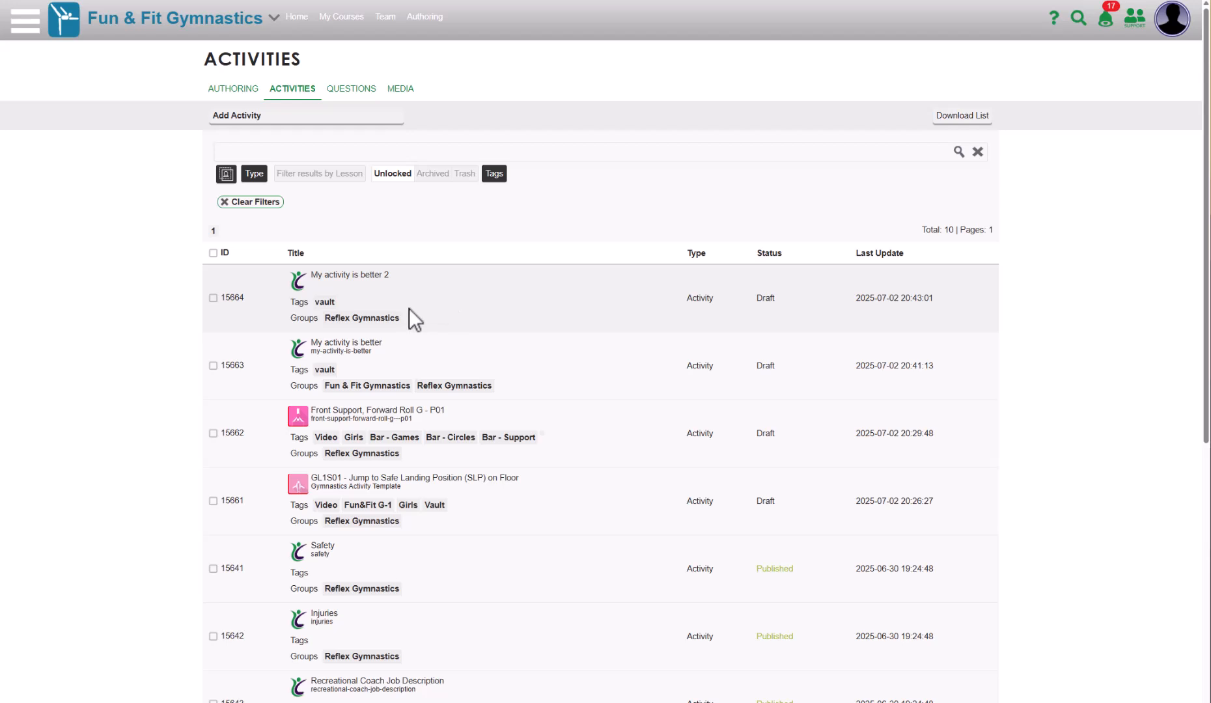
mouse_move(386, 278)
click(394, 276)
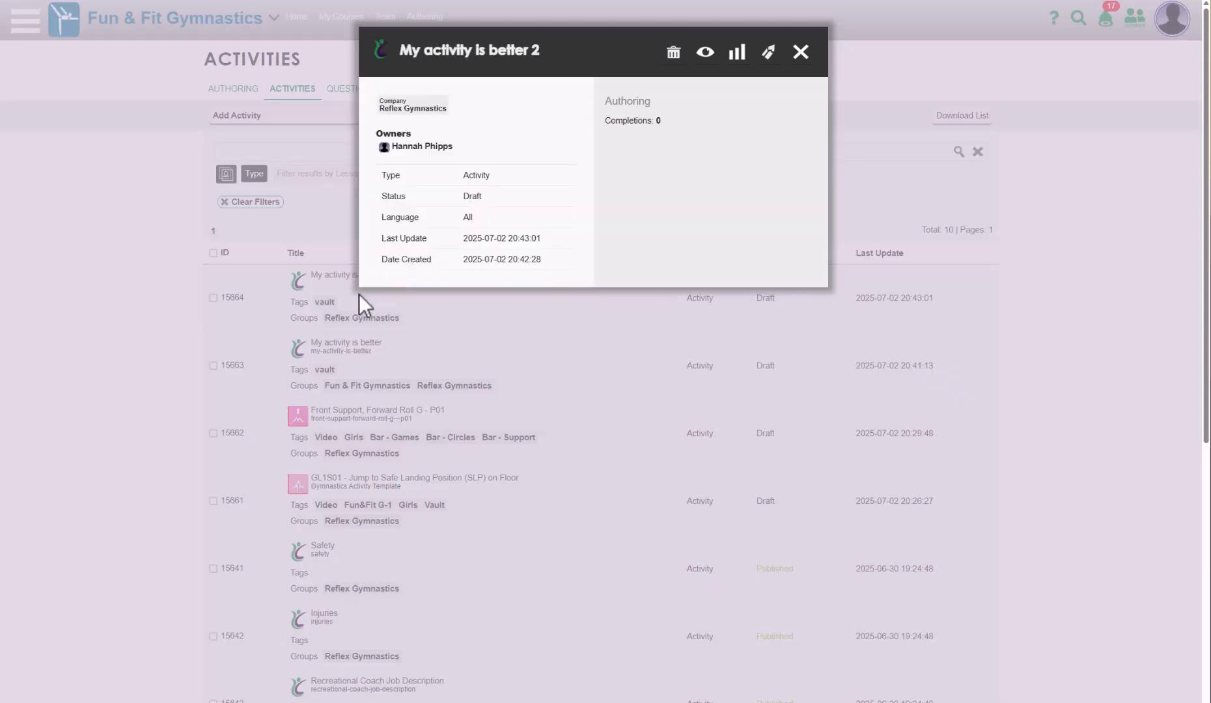
click(672, 54)
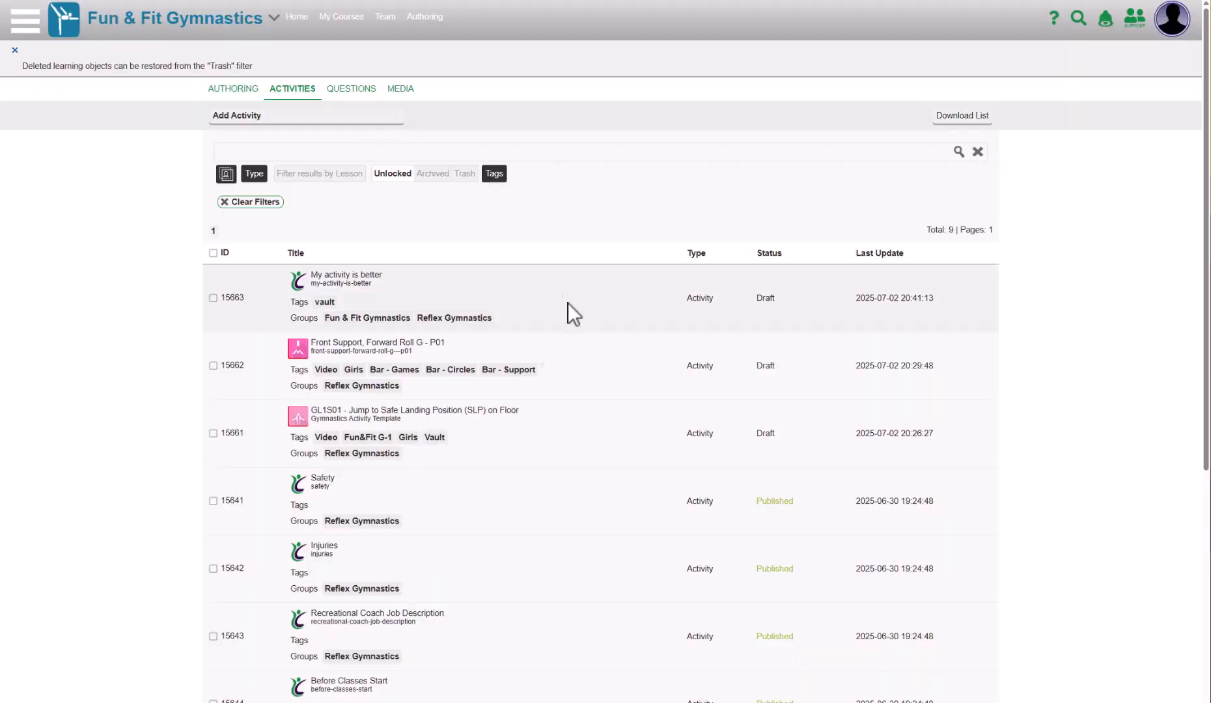
Open the My activity is better activity for editing, retitle it "Straight Jump Vault P03.5" and save it.
click(380, 275)
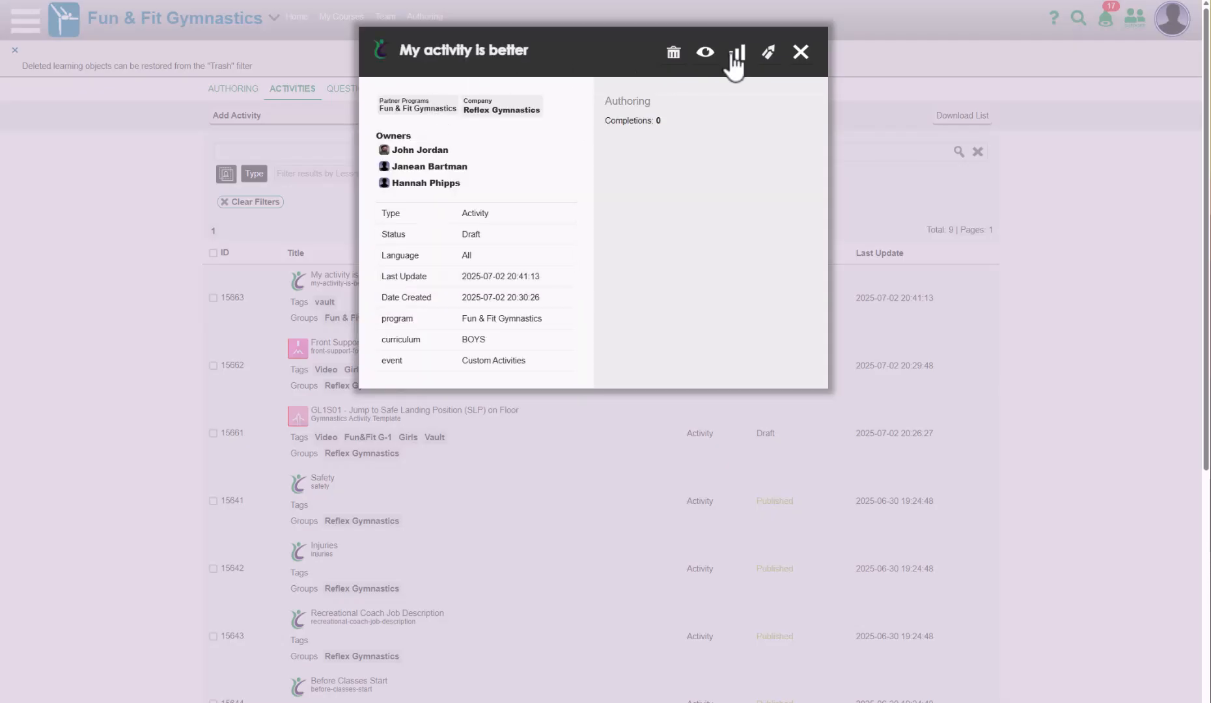
click(769, 52)
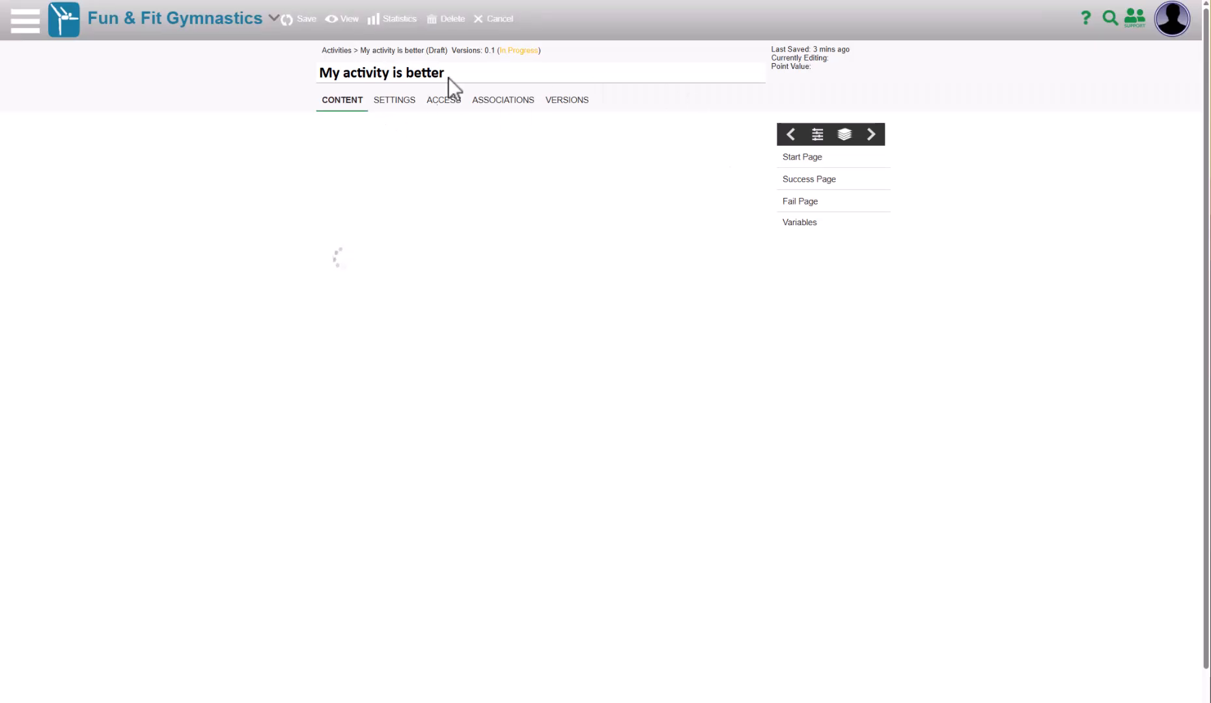
drag(464, 74, 282, 82)
text(St)
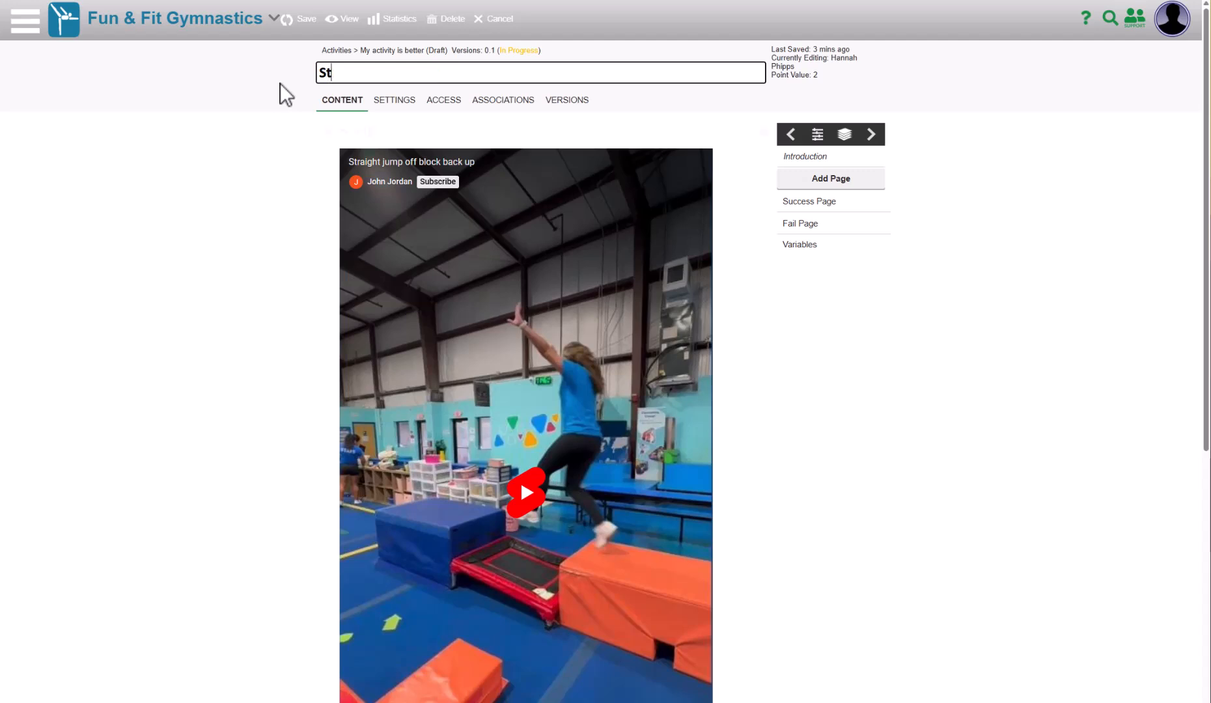
text(raight Jump Vault )
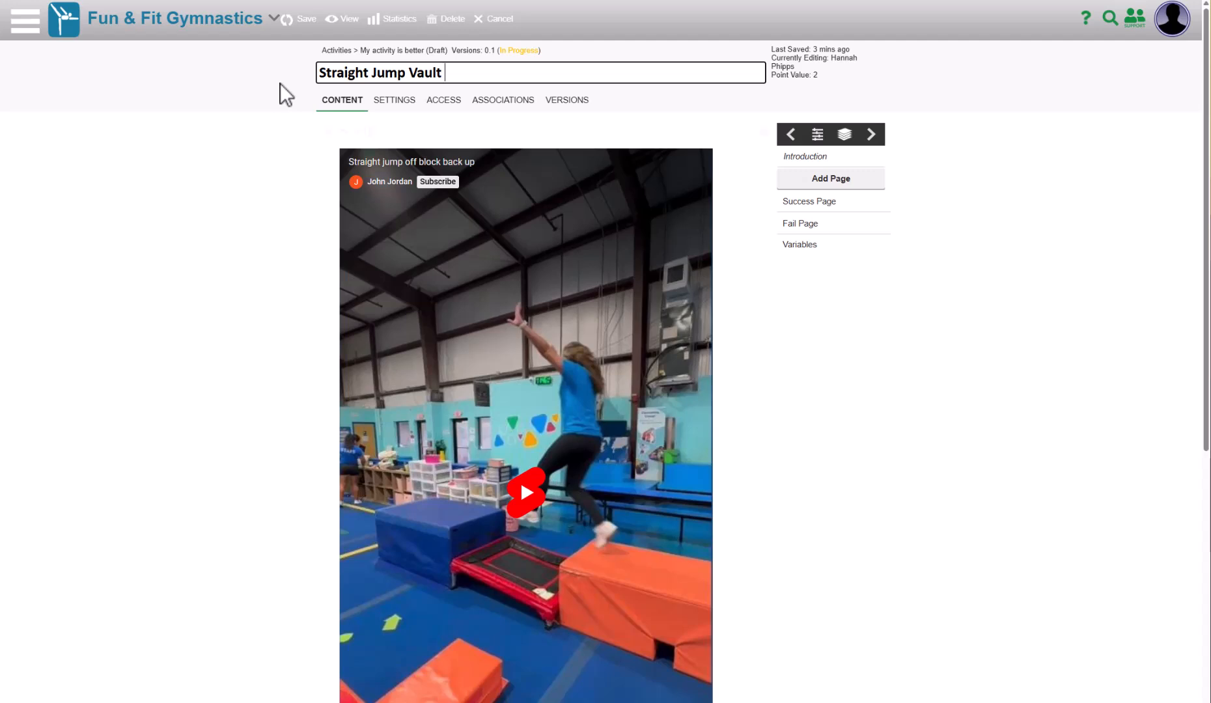
text(p)
key(BackSpace)
text(P)
text(03.5)
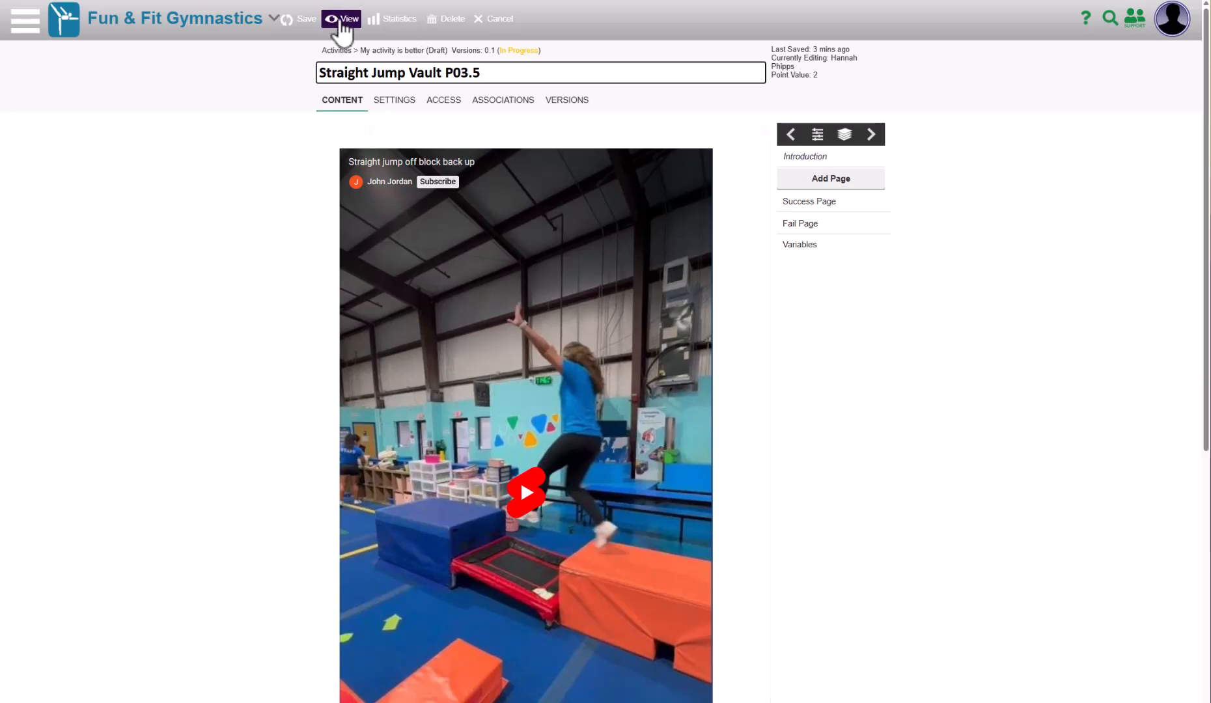
click(293, 21)
drag(452, 87, 435, 80)
click(405, 85)
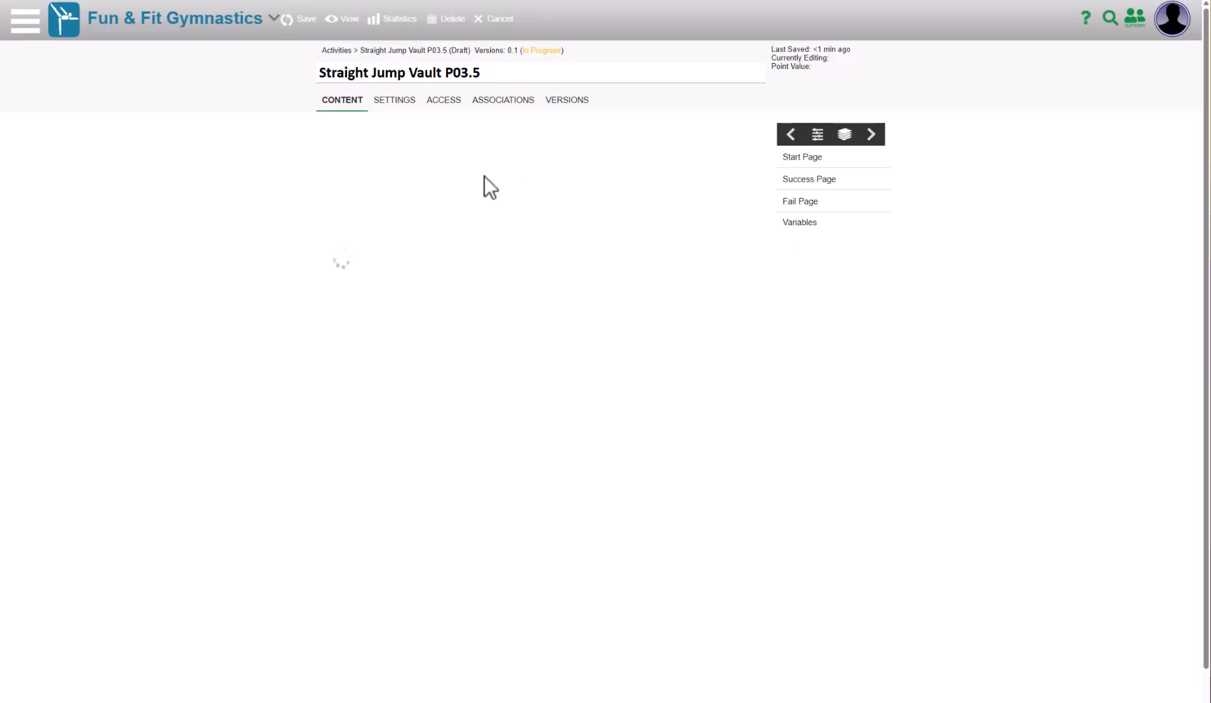
scroll(524, 195, down, 6)
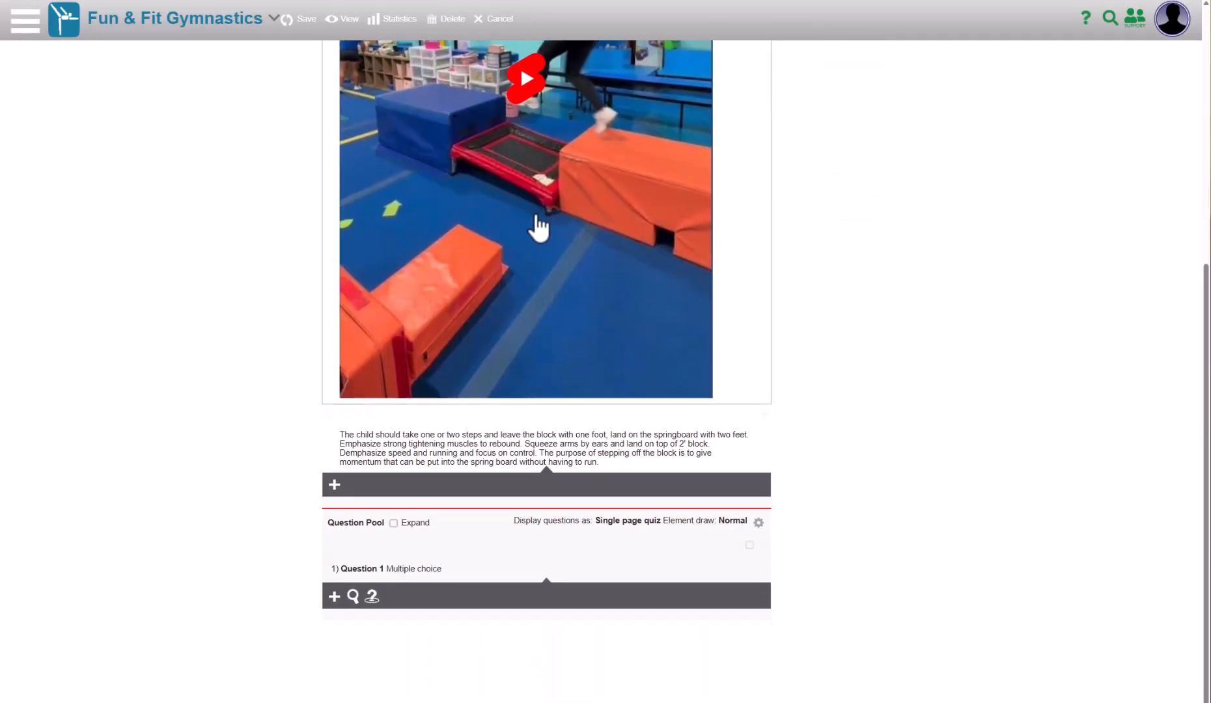
scroll(535, 224, up, 6)
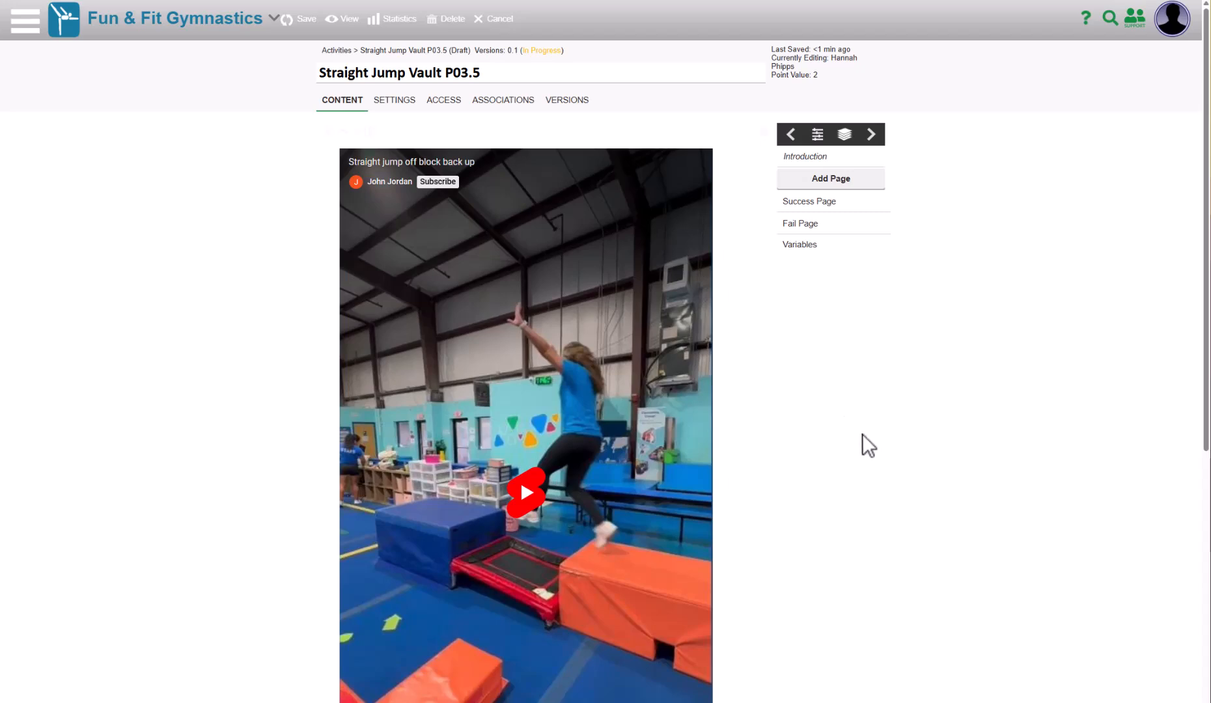
scroll(873, 435, down, 5)
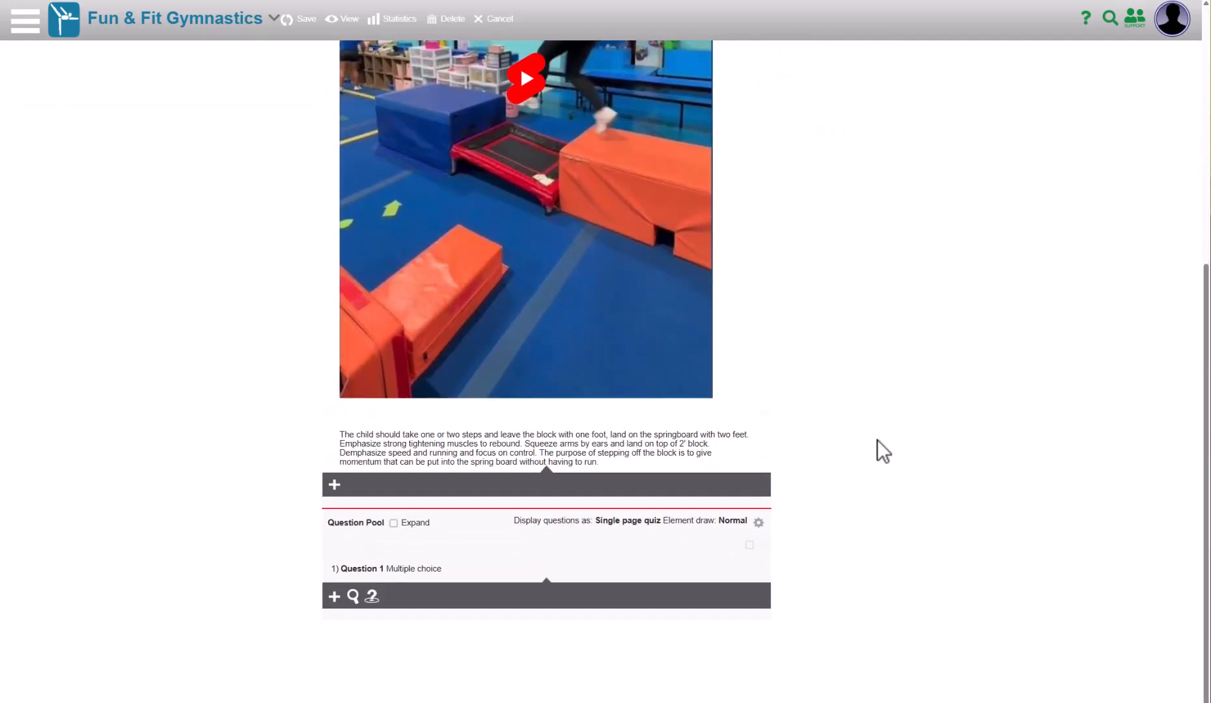
scroll(877, 440, up, 4)
scroll(877, 441, up, 1)
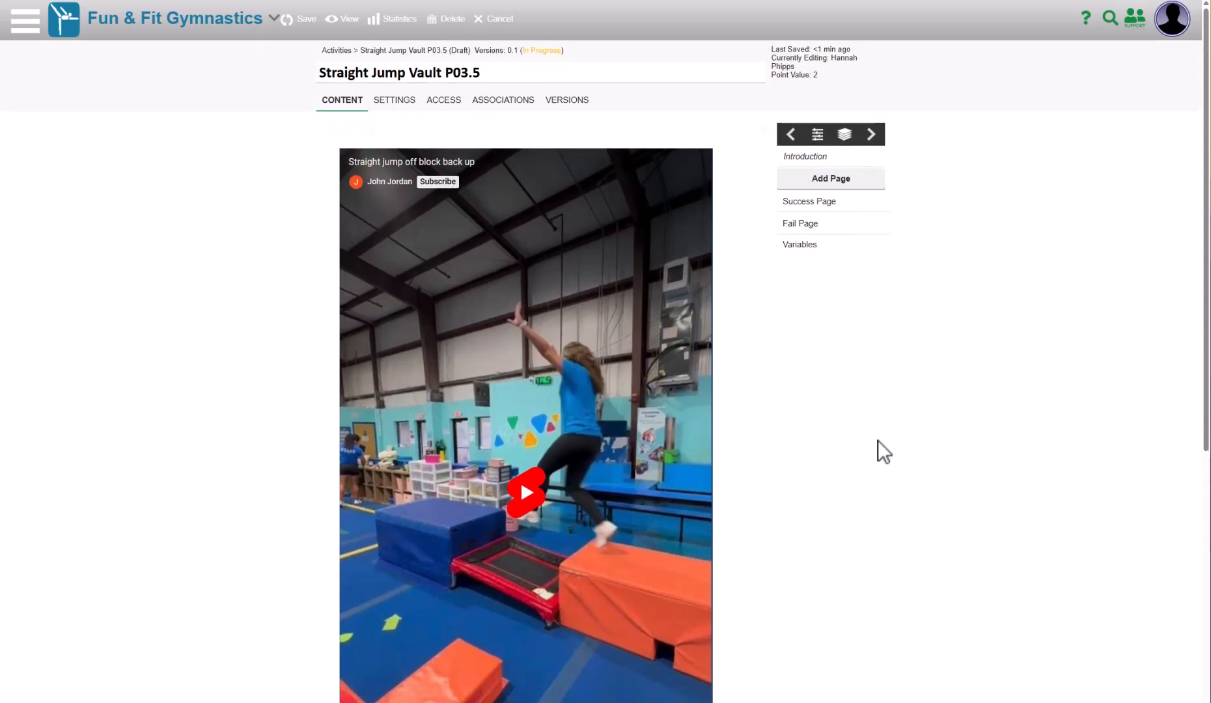